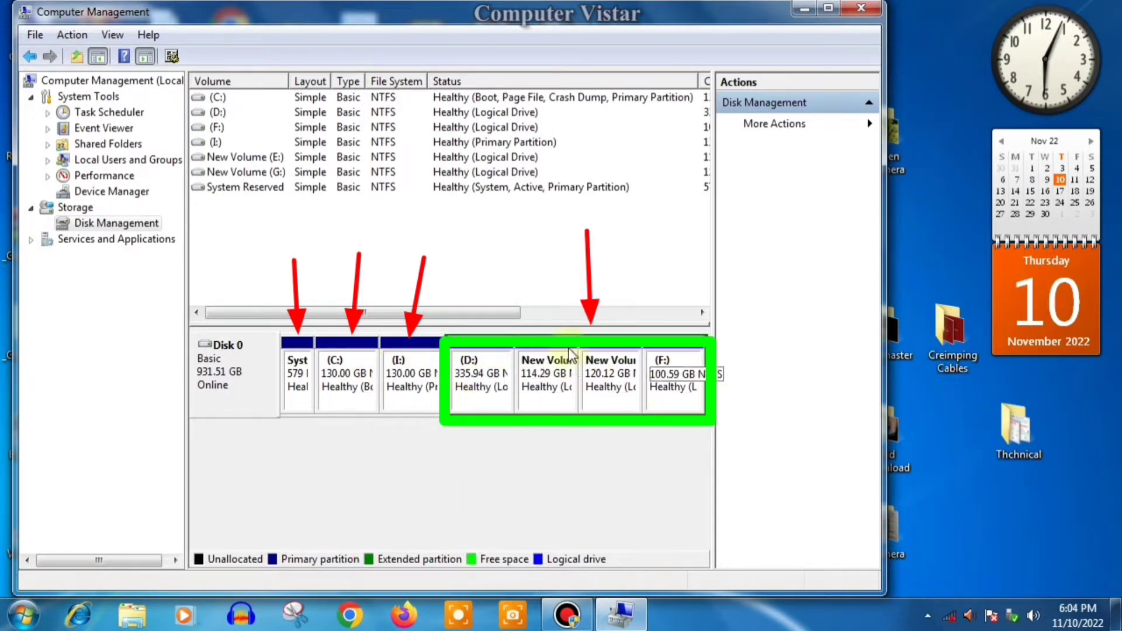
Step: Check the partition style of Disk 0 in the volume details of its properties
{"action": "right_click", "coordinate": [257, 351]}
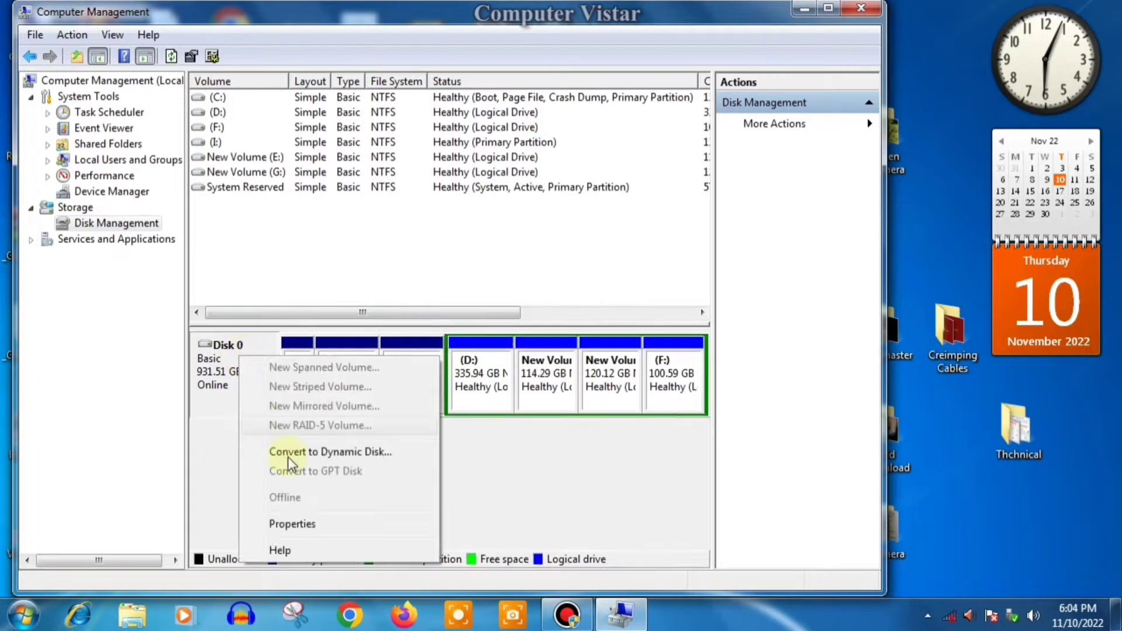
{"action": "left_click", "coordinate": [293, 524]}
{"action": "left_click", "coordinate": [234, 152]}
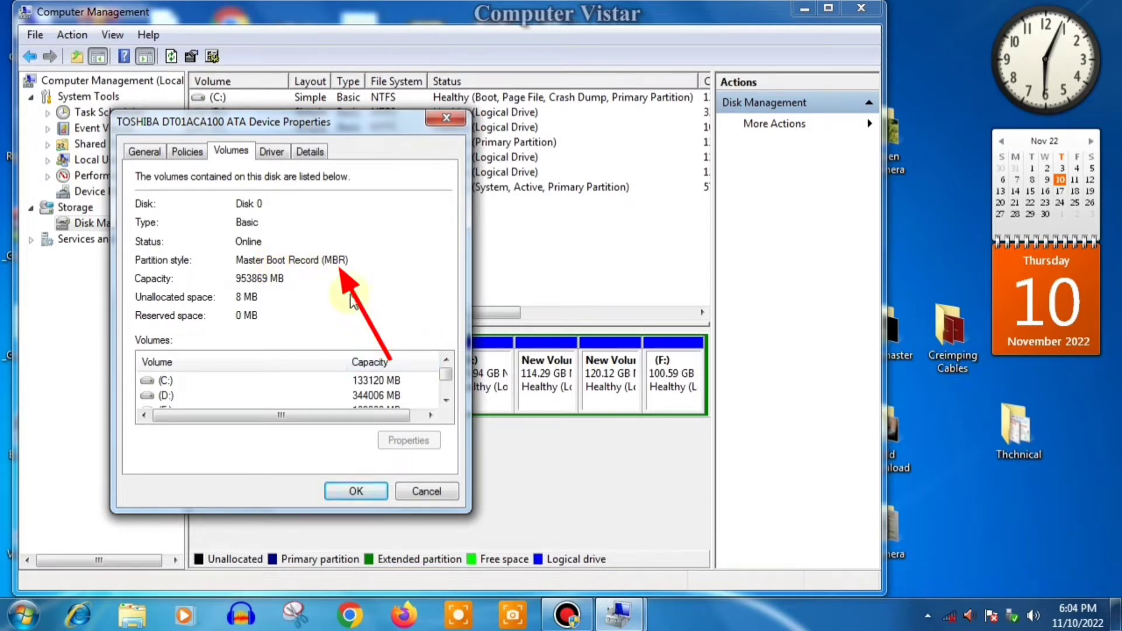
{"action": "left_click", "coordinate": [446, 118]}
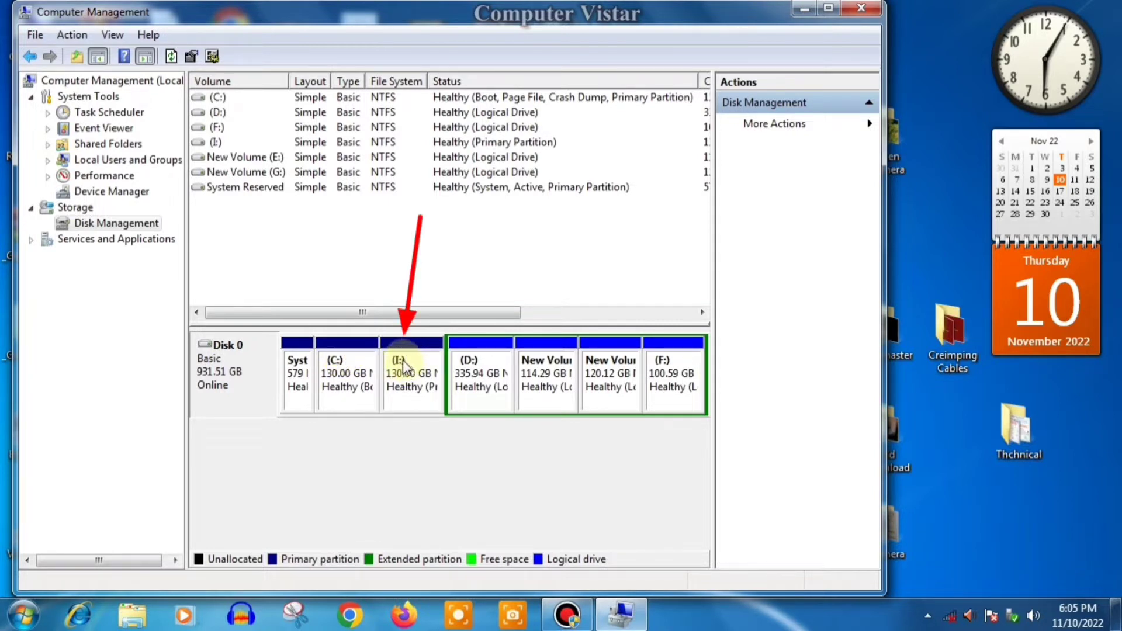
Step: Switch to Windows Explorer, open Local Disk (I:) and inspect the actions available for all its folders
{"action": "key", "text": "super+e"}
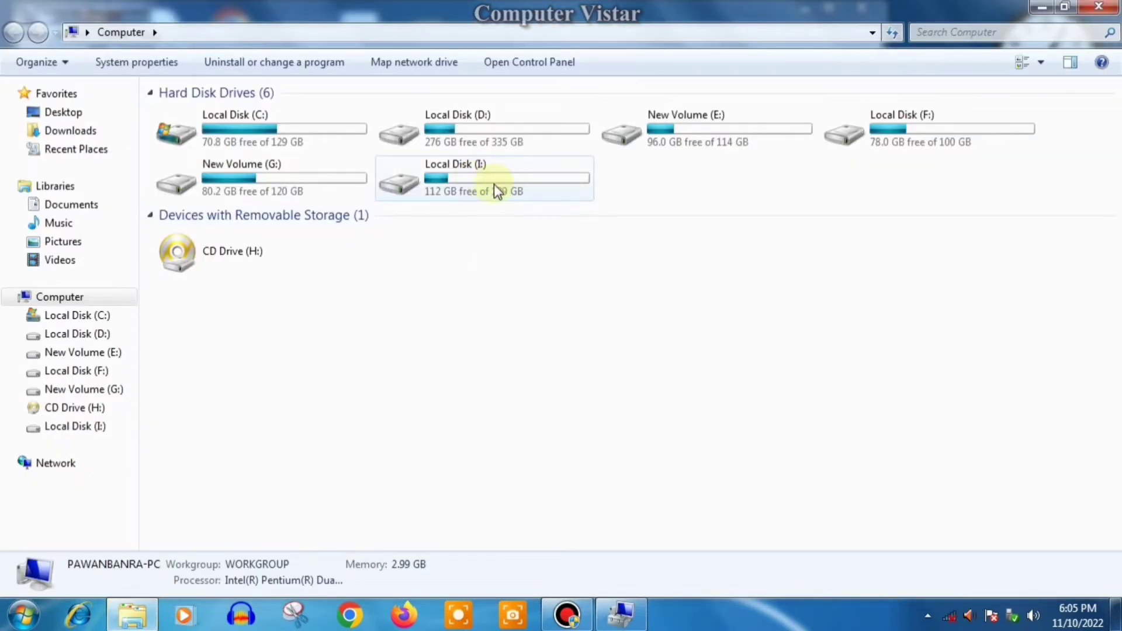
{"action": "left_click", "coordinate": [504, 197]}
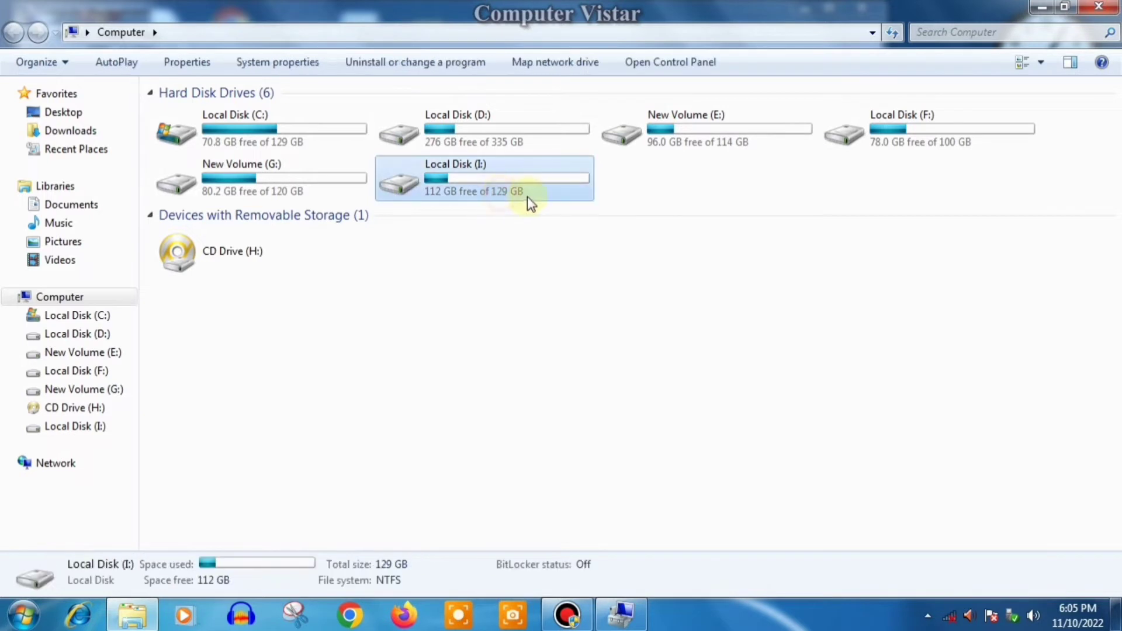
{"action": "double_click", "coordinate": [466, 176]}
{"action": "left_click", "coordinate": [461, 173]}
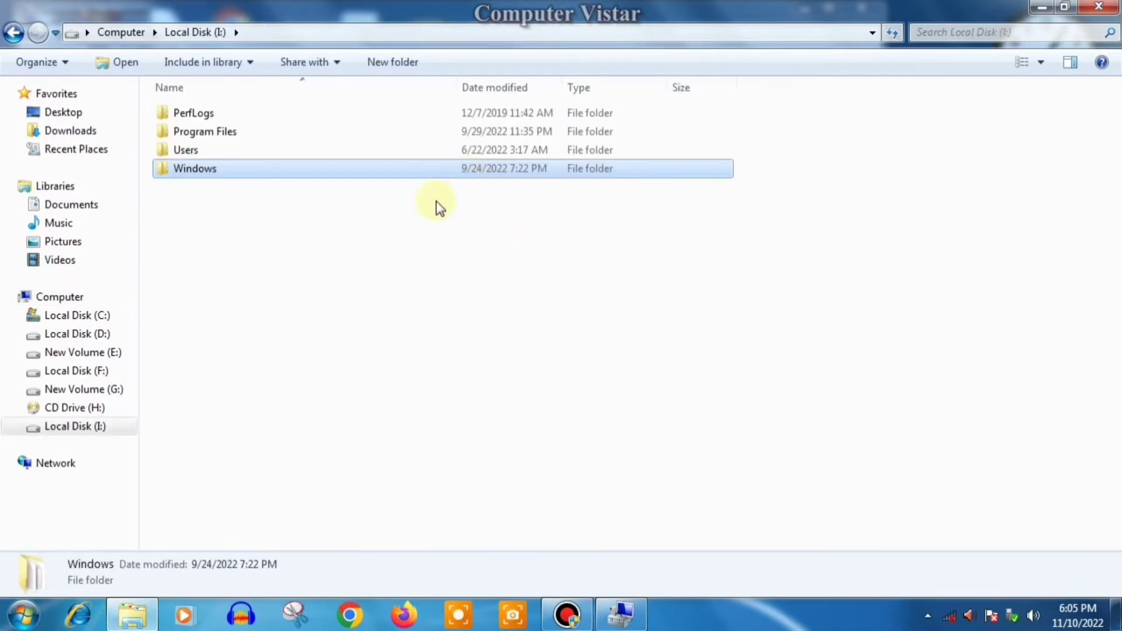
{"action": "left_click", "coordinate": [373, 214]}
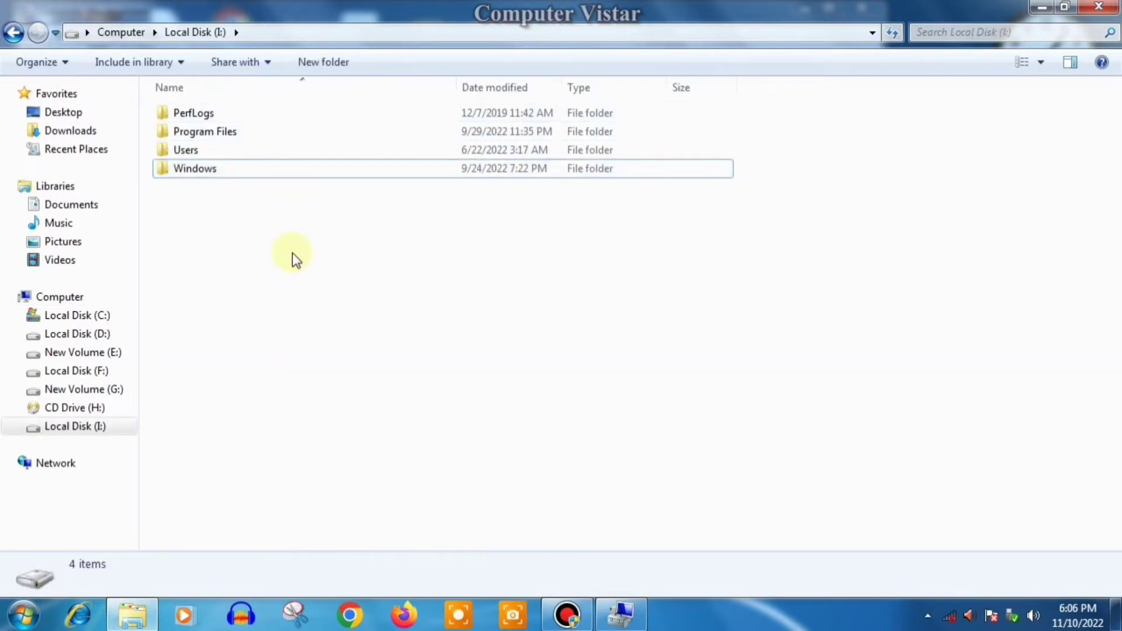
{"action": "left_click_drag", "start_coordinate": [236, 228], "coordinate": [214, 111]}
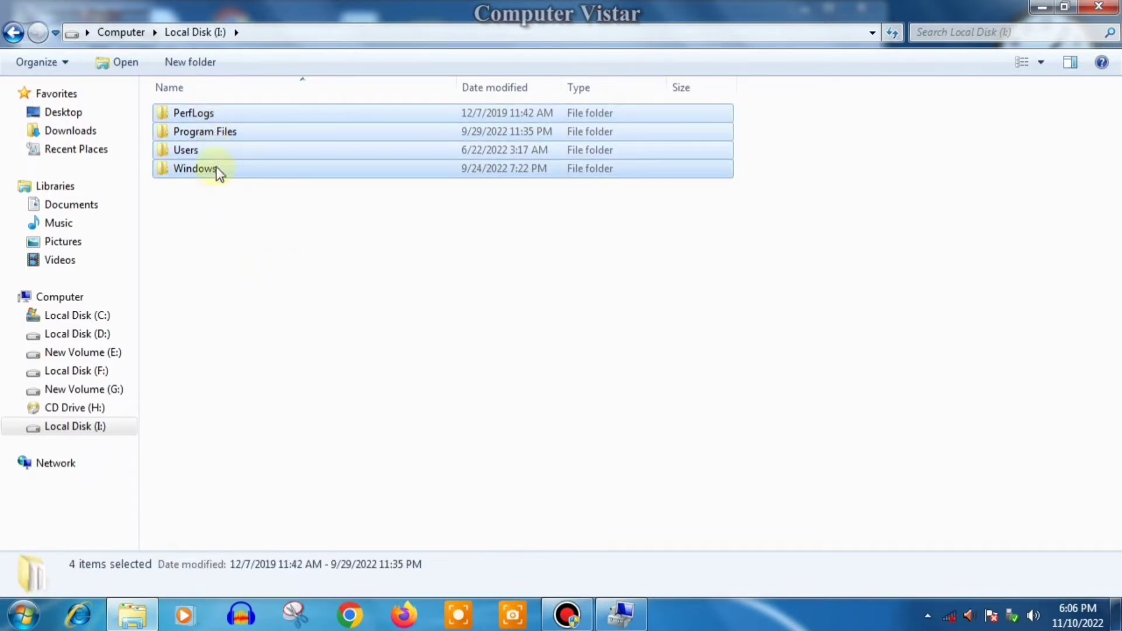
{"action": "right_click", "coordinate": [188, 113]}
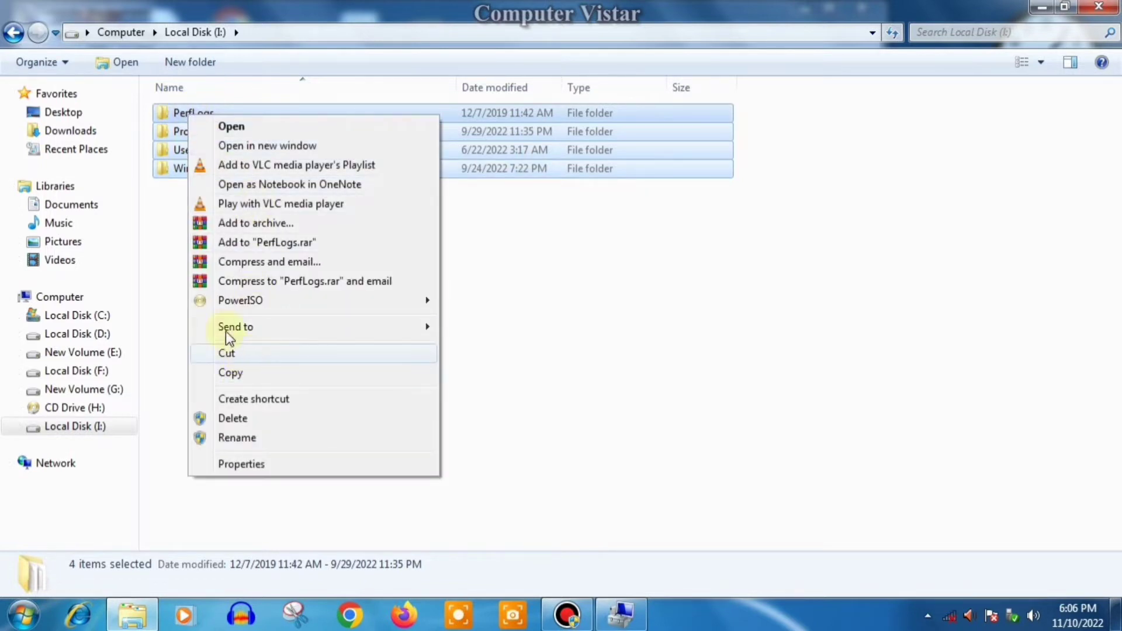
{"action": "left_click", "coordinate": [18, 33]}
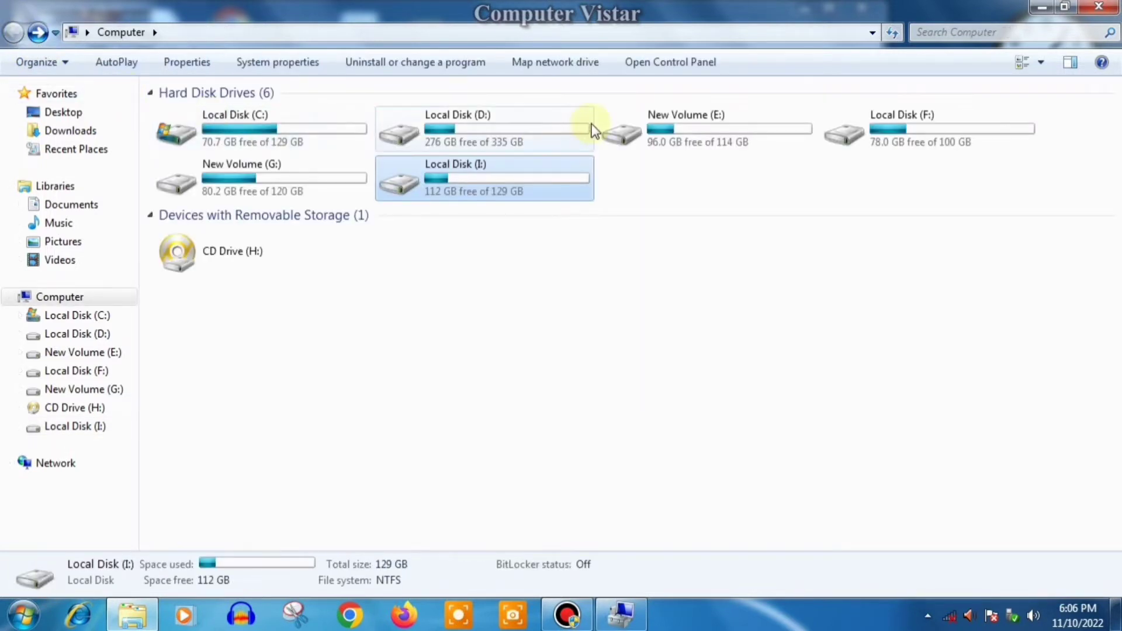
Step: Examine the contents of Local Disk (D:) and Local Disk (I:) one after the other
{"action": "left_click", "coordinate": [590, 124]}
{"action": "double_click", "coordinate": [591, 124]}
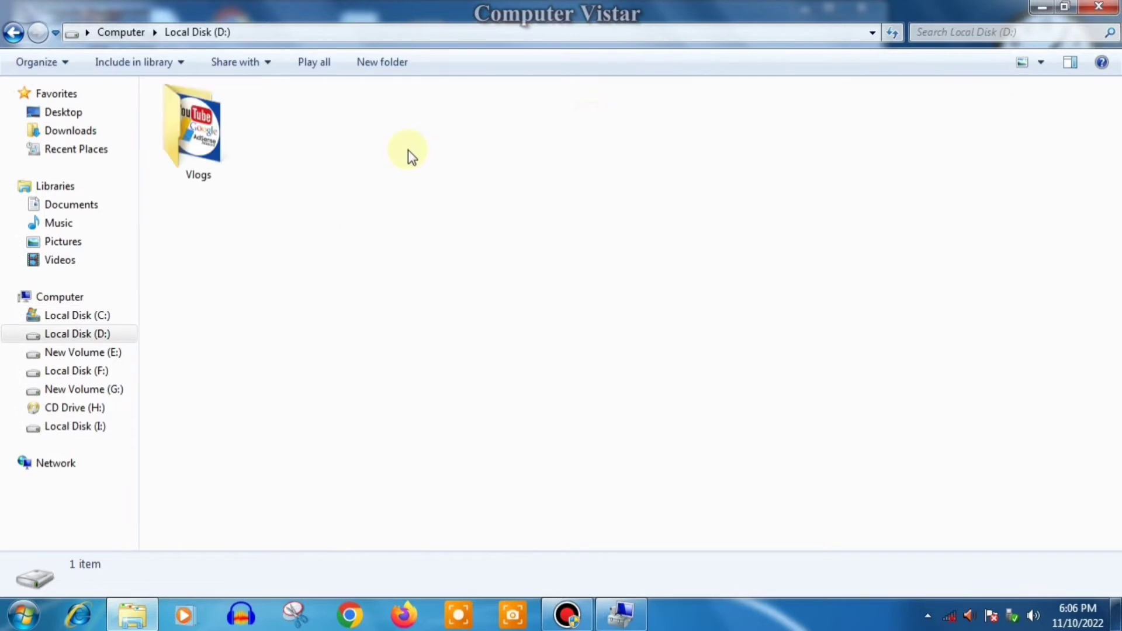
{"action": "left_click", "coordinate": [14, 34]}
{"action": "left_click", "coordinate": [468, 175]}
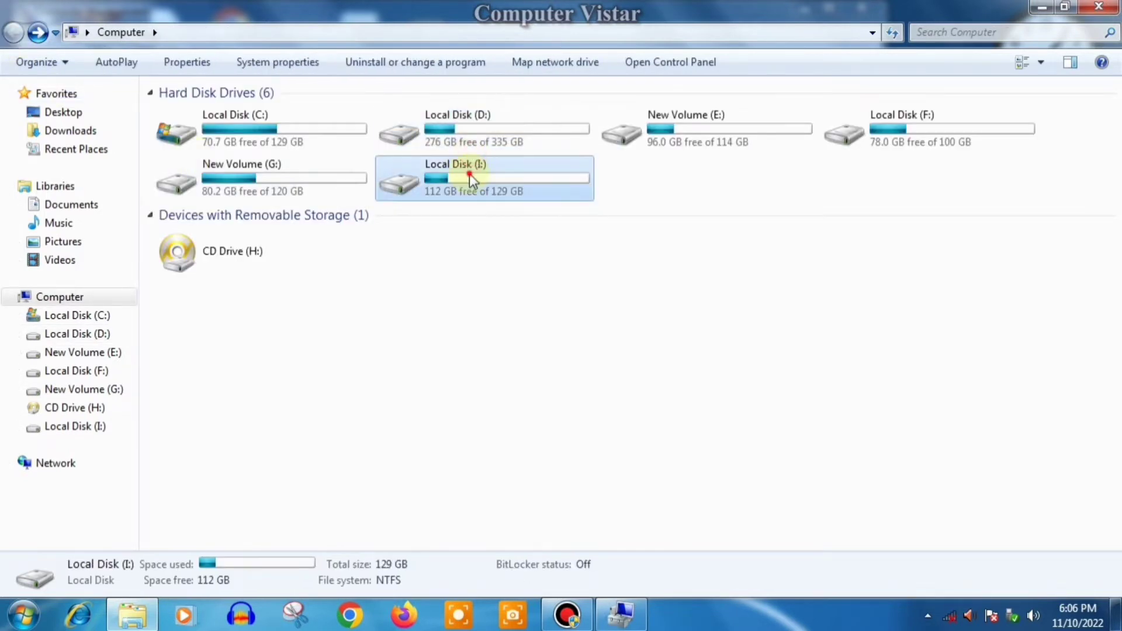
{"action": "double_click", "coordinate": [472, 180]}
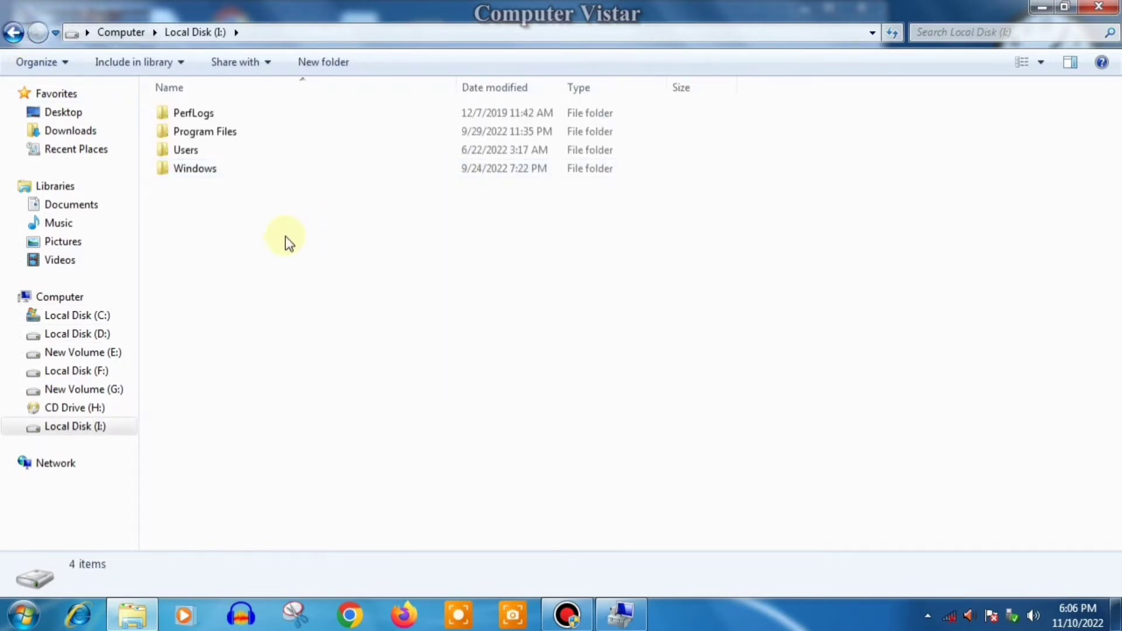
{"action": "left_click", "coordinate": [14, 33]}
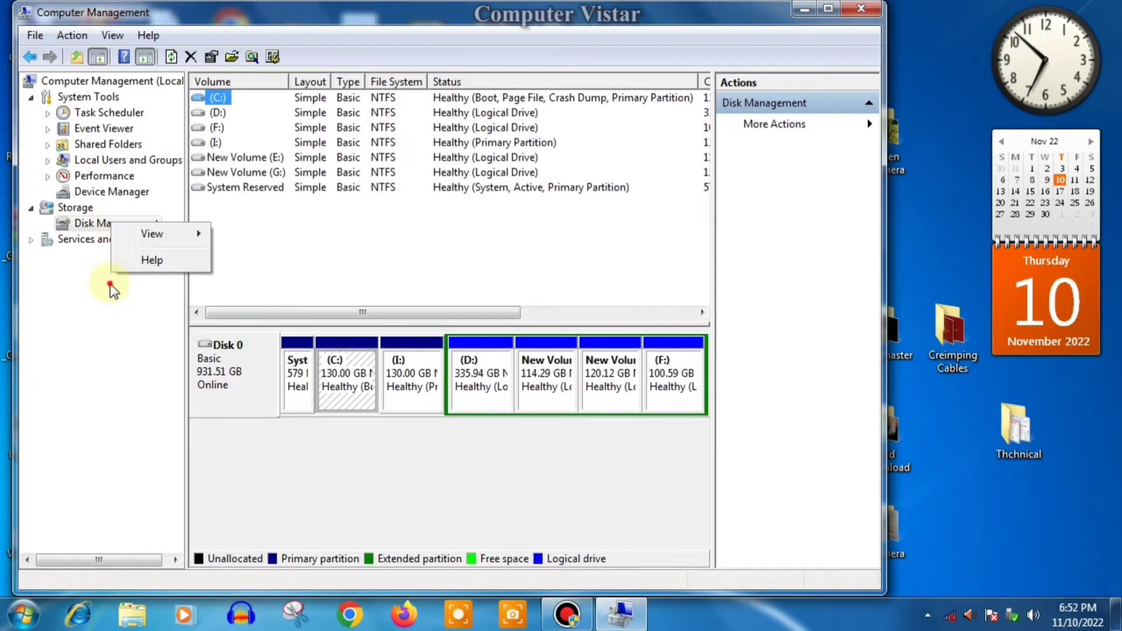
Step: Start creating a virtual hard disk in Disk Management, with its file located on drive D: as 100gb.vhd
{"action": "left_click", "coordinate": [110, 283]}
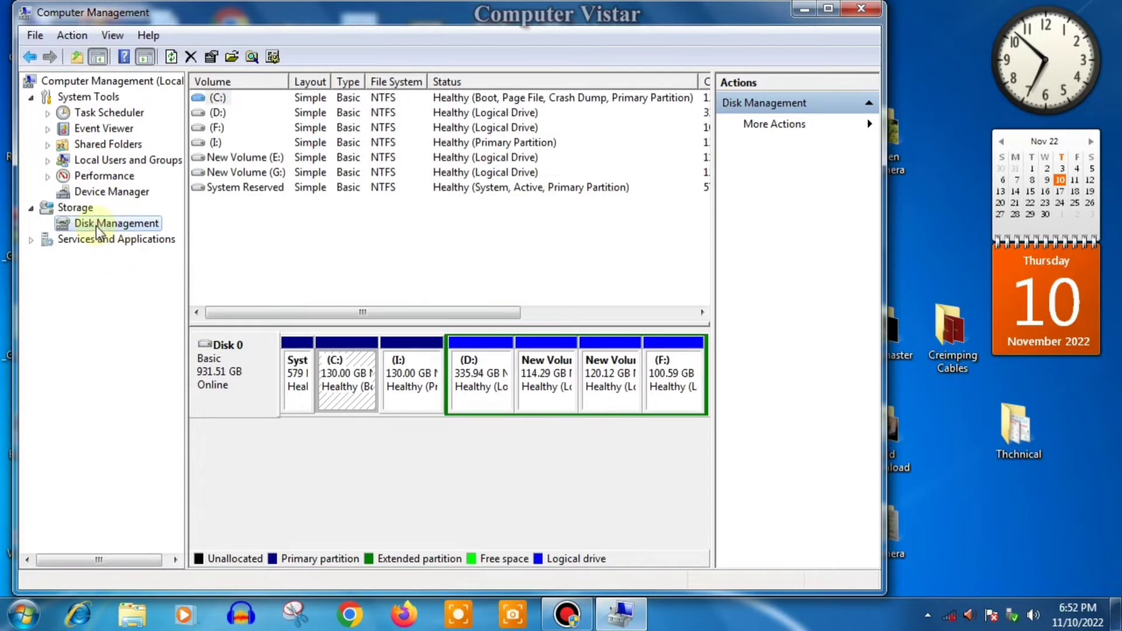
{"action": "right_click", "coordinate": [97, 223]}
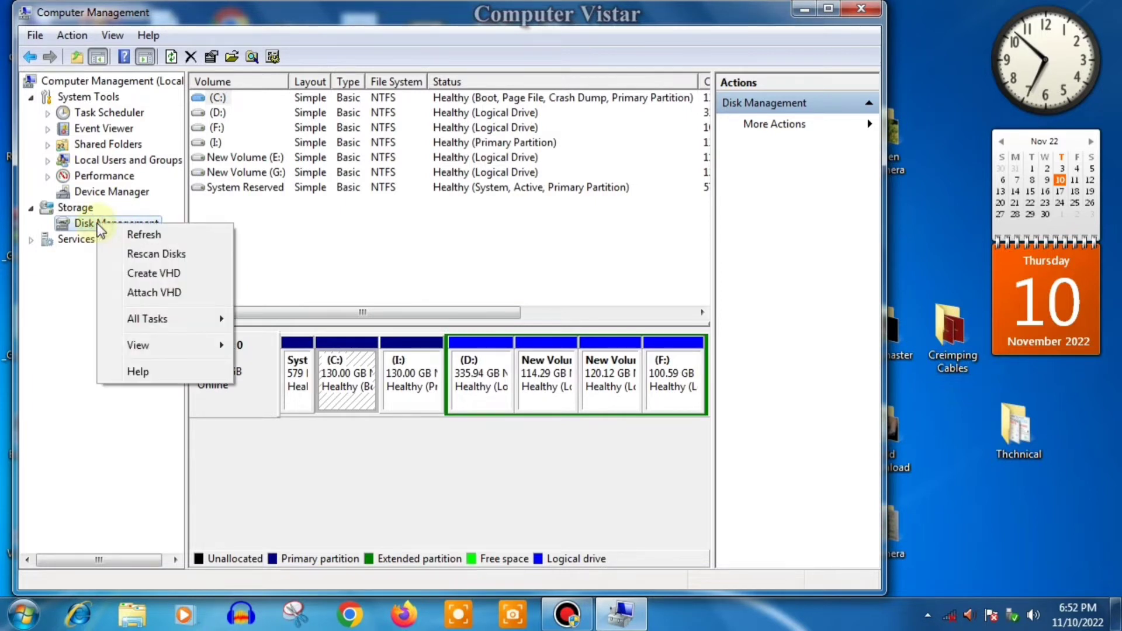
{"action": "left_click", "coordinate": [148, 278]}
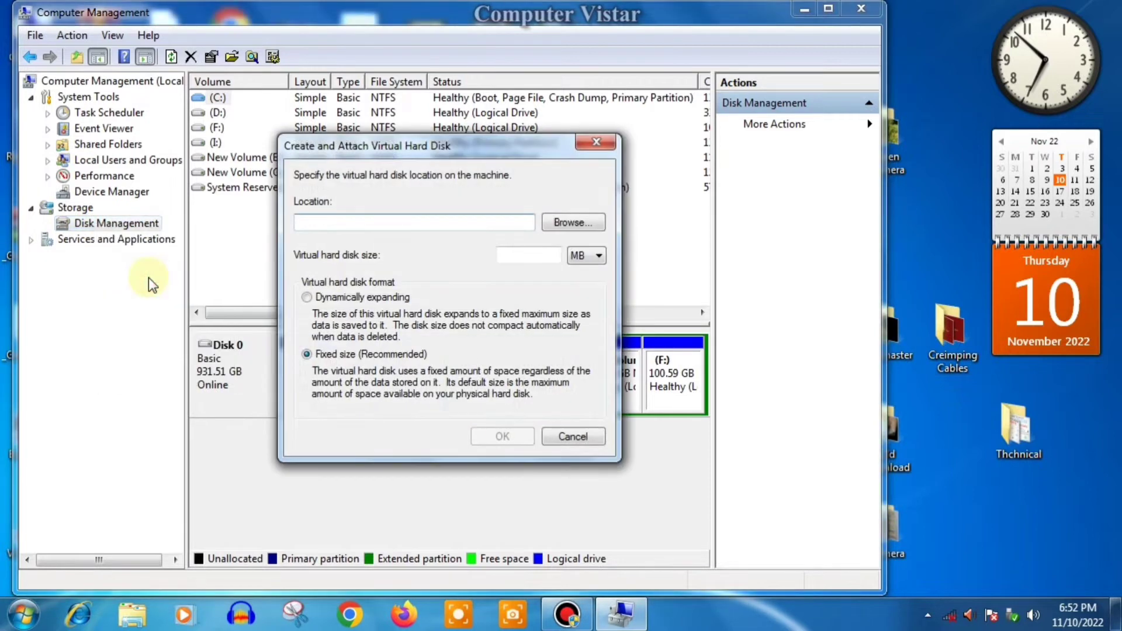
{"action": "left_click", "coordinate": [576, 224]}
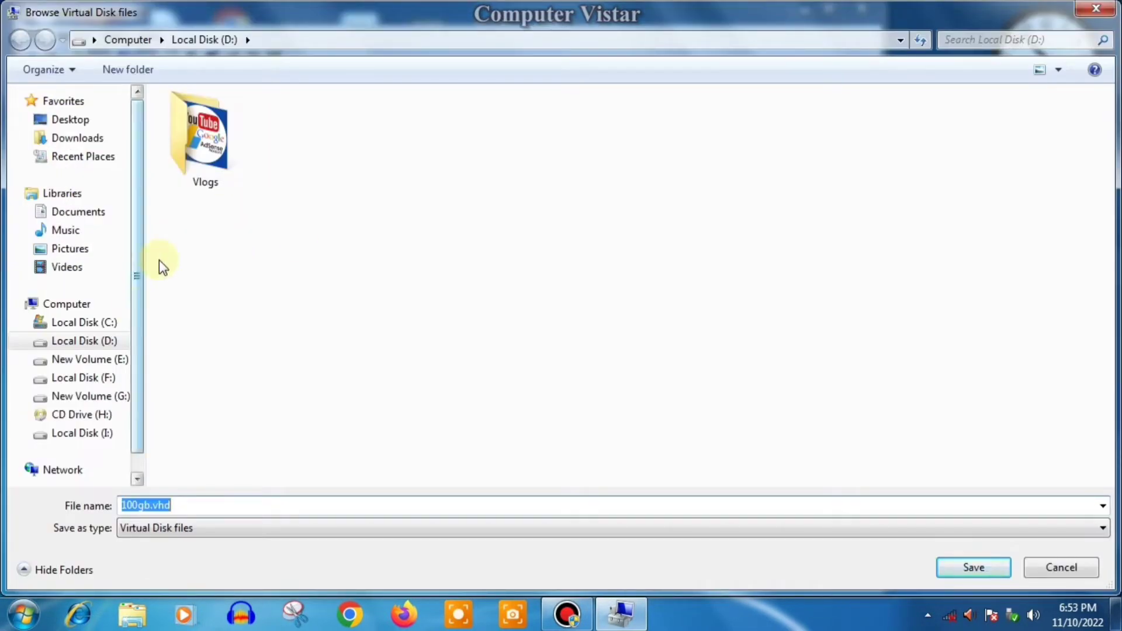
{"action": "left_click", "coordinate": [108, 343]}
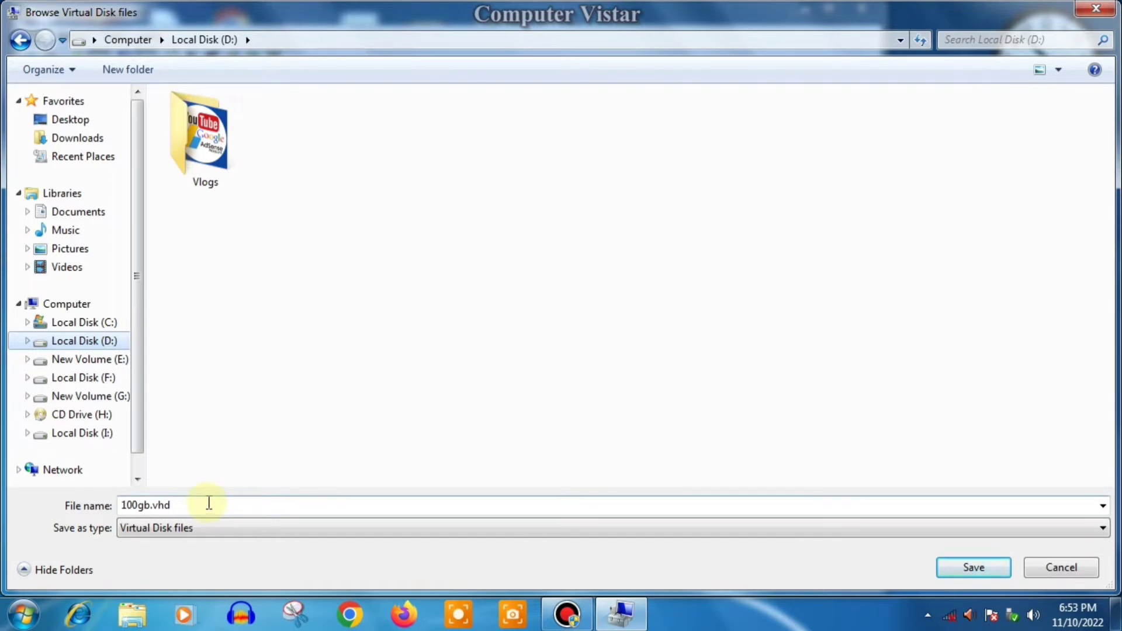
{"action": "left_click", "coordinate": [209, 504]}
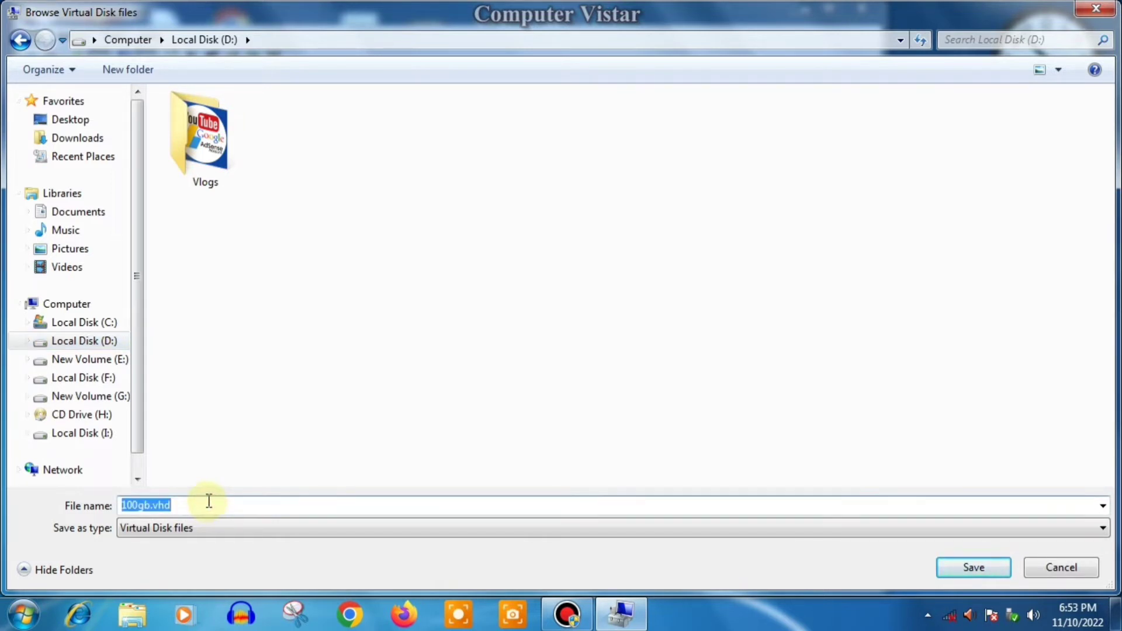
{"action": "type", "text": "100"}
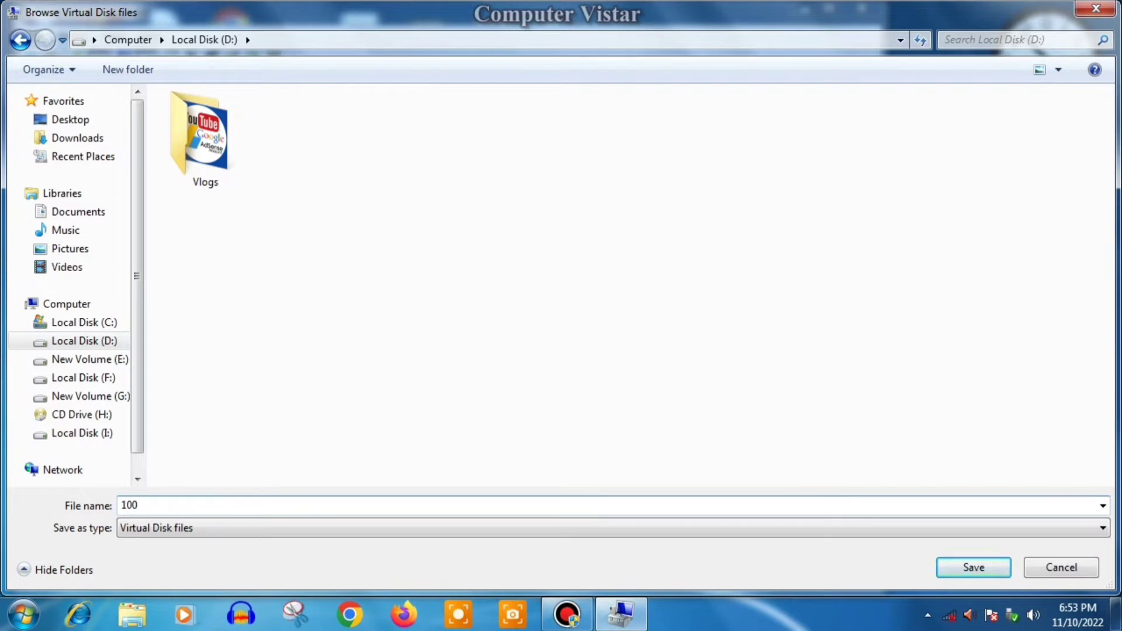
{"action": "type", "text": "gb"}
{"action": "left_click", "coordinate": [972, 569]}
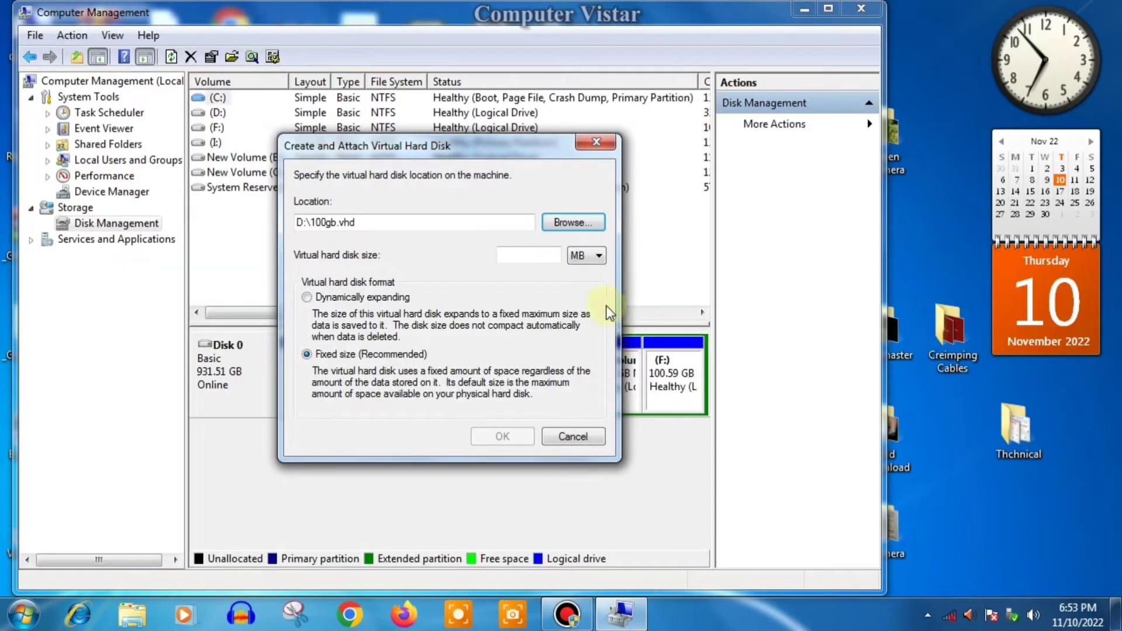
Step: Set the virtual hard disk size to 100 GB with the dynamically expanding format and create it
{"action": "left_click", "coordinate": [598, 256]}
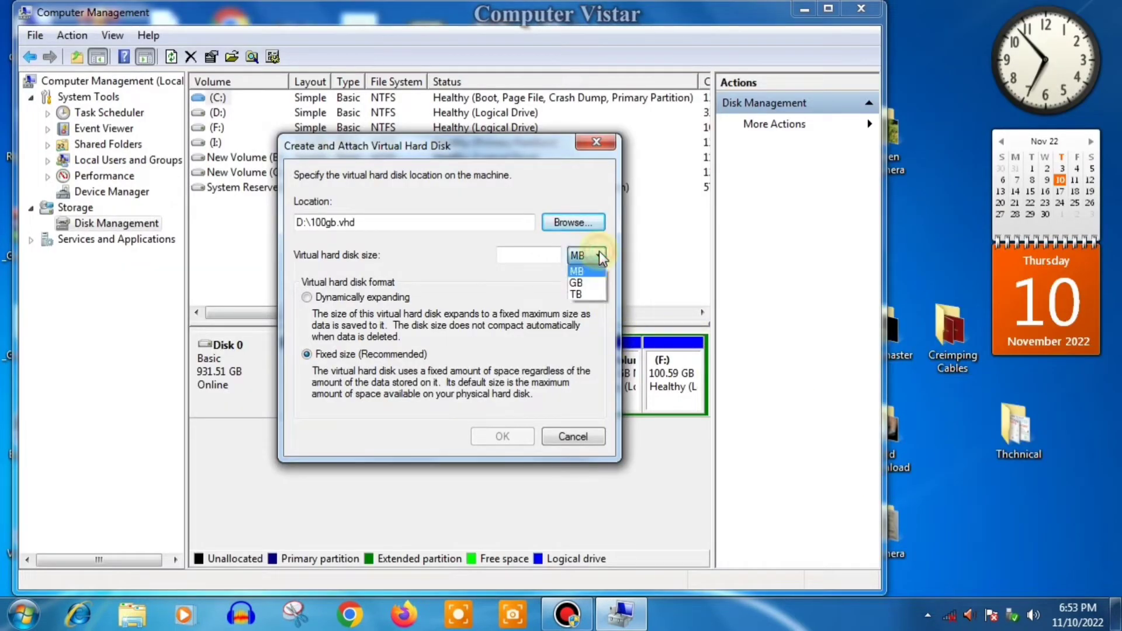
{"action": "left_click", "coordinate": [589, 283]}
{"action": "left_click", "coordinate": [540, 255]}
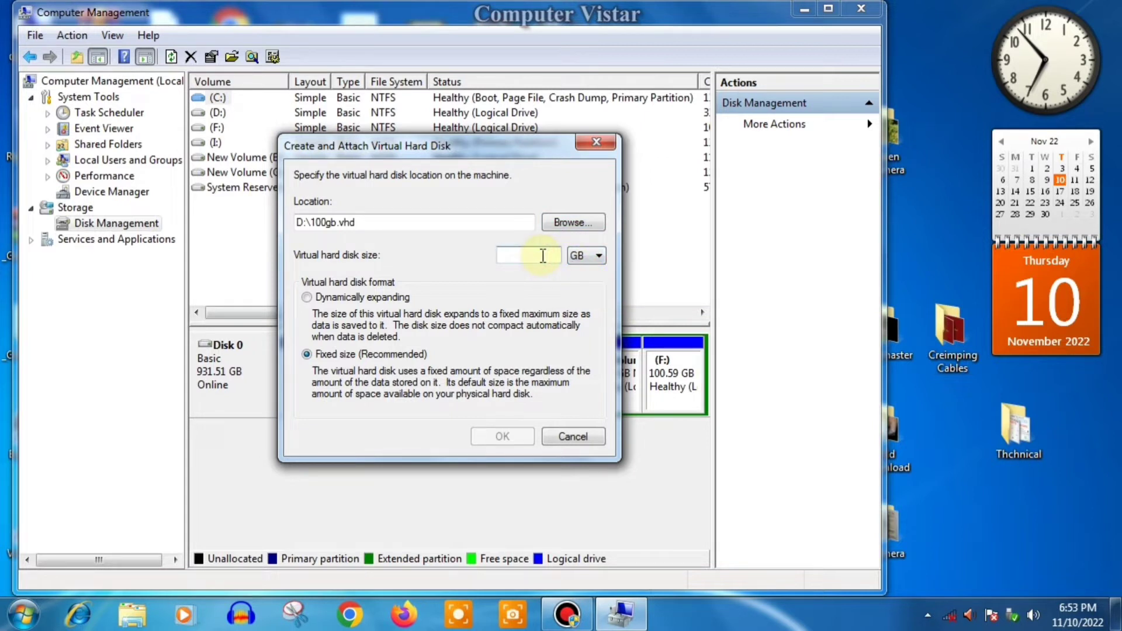
{"action": "type", "text": "100"}
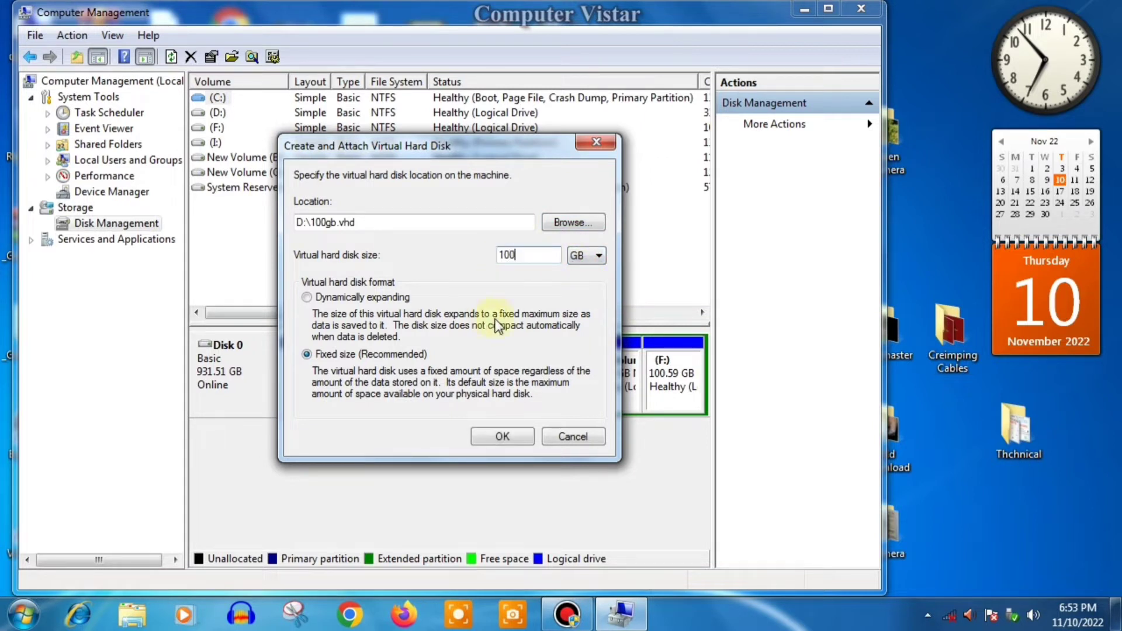
{"action": "left_click", "coordinate": [307, 298]}
{"action": "left_click", "coordinate": [502, 436]}
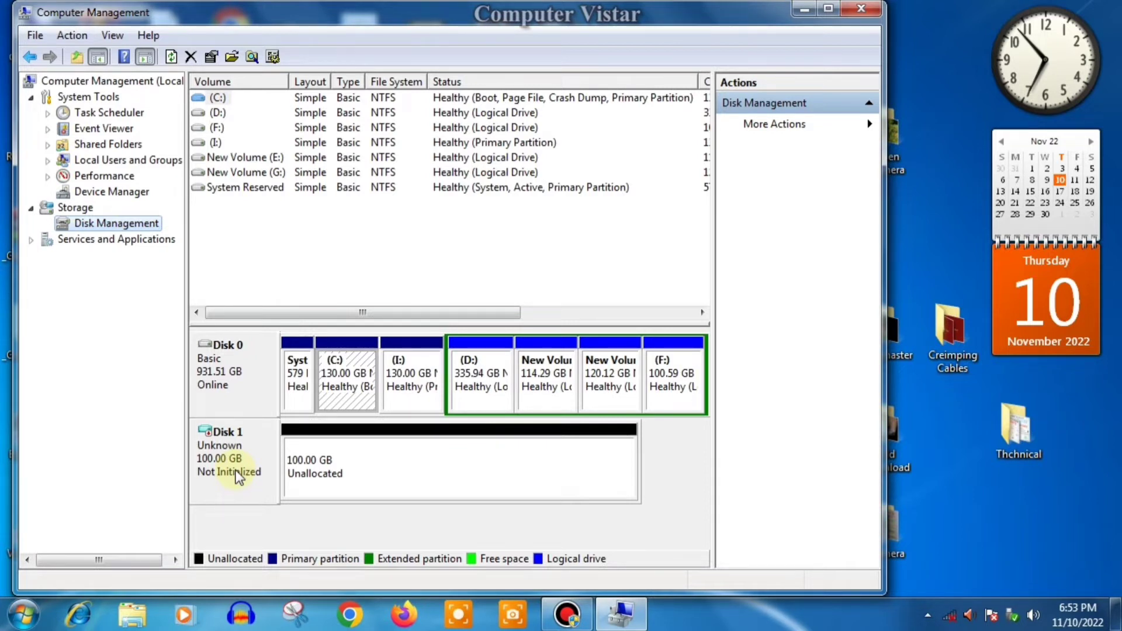
Step: Initialize the new virtual Disk 1 with the MBR (Master Boot Record) partition style
{"action": "left_click", "coordinate": [233, 452]}
{"action": "right_click", "coordinate": [231, 446]}
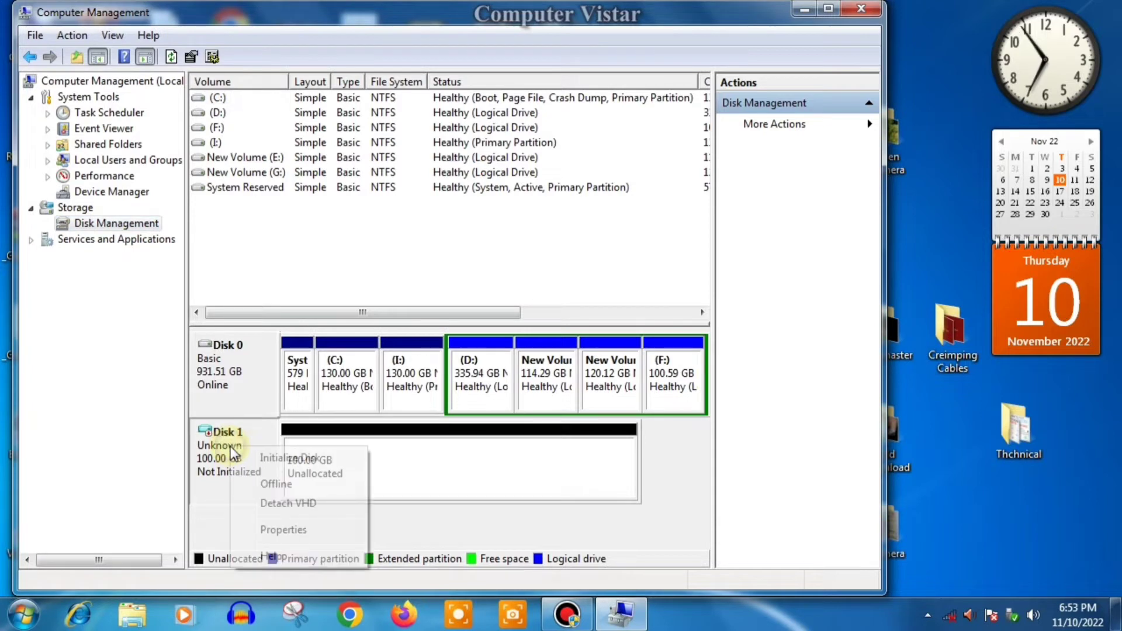
{"action": "left_click", "coordinate": [279, 459]}
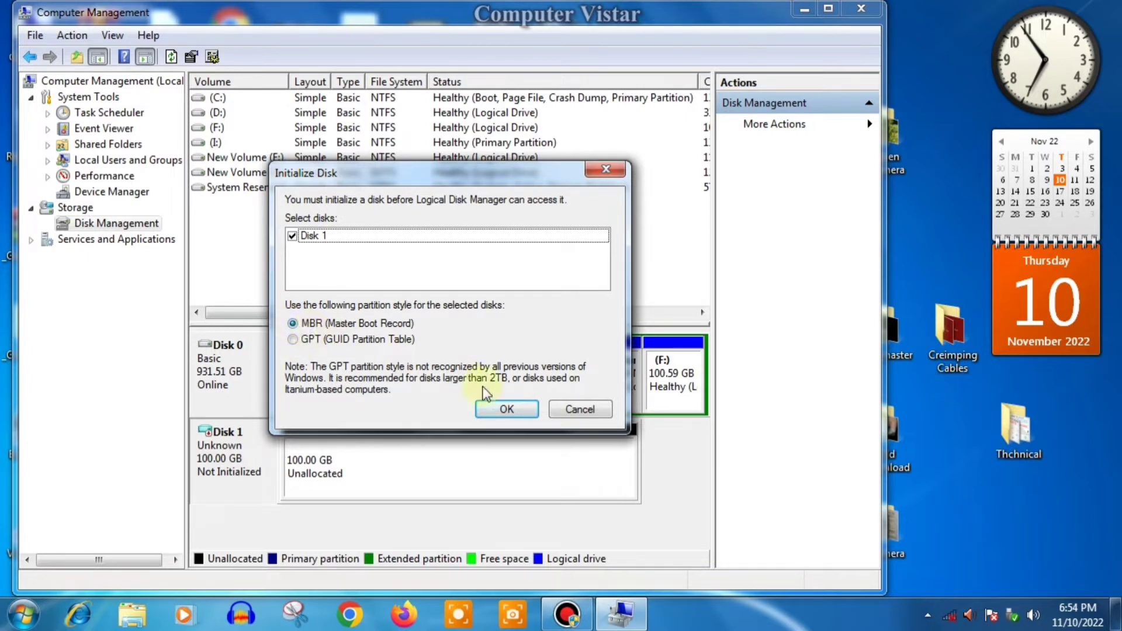
{"action": "left_click", "coordinate": [504, 407]}
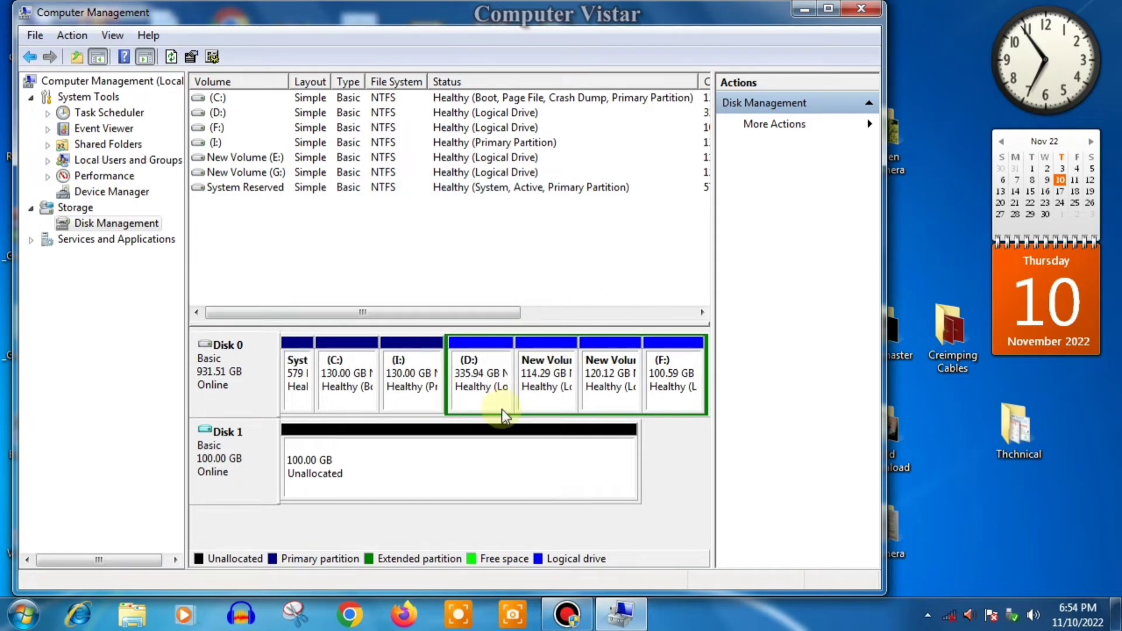
Step: Check the partition style of Disk 1 in the volume details of its properties
{"action": "right_click", "coordinate": [228, 451]}
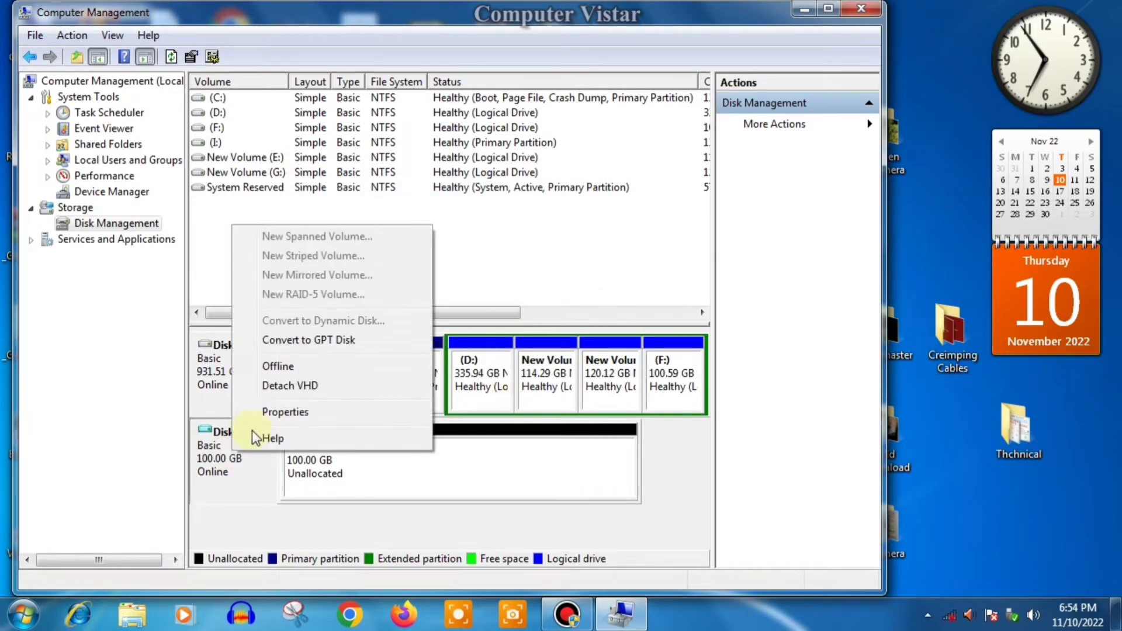
{"action": "left_click", "coordinate": [281, 415]}
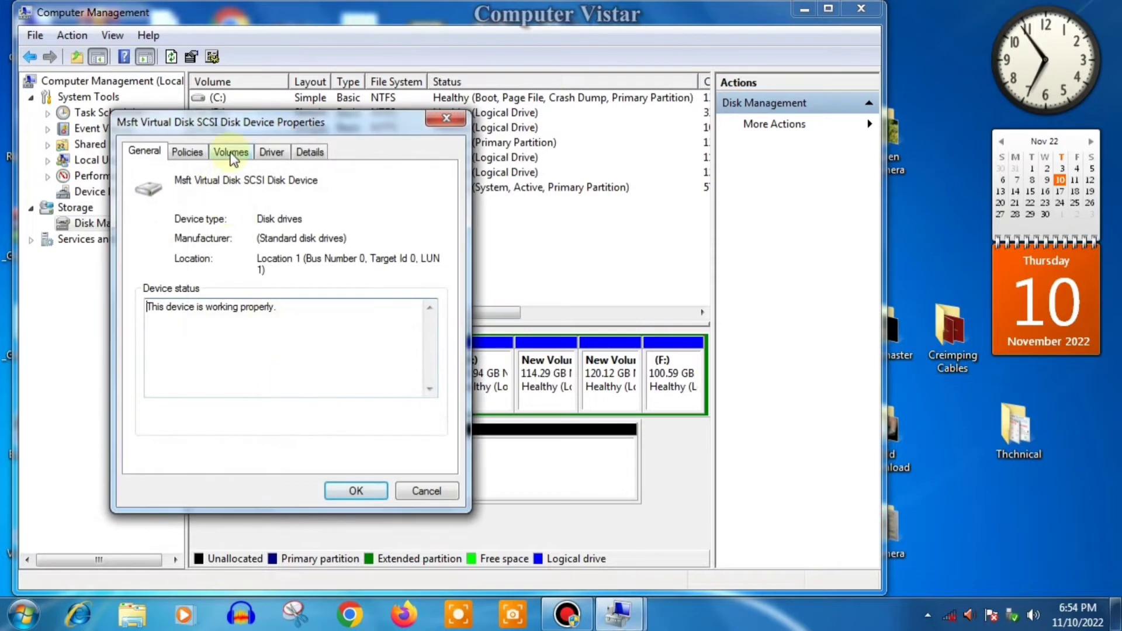
{"action": "left_click", "coordinate": [231, 153]}
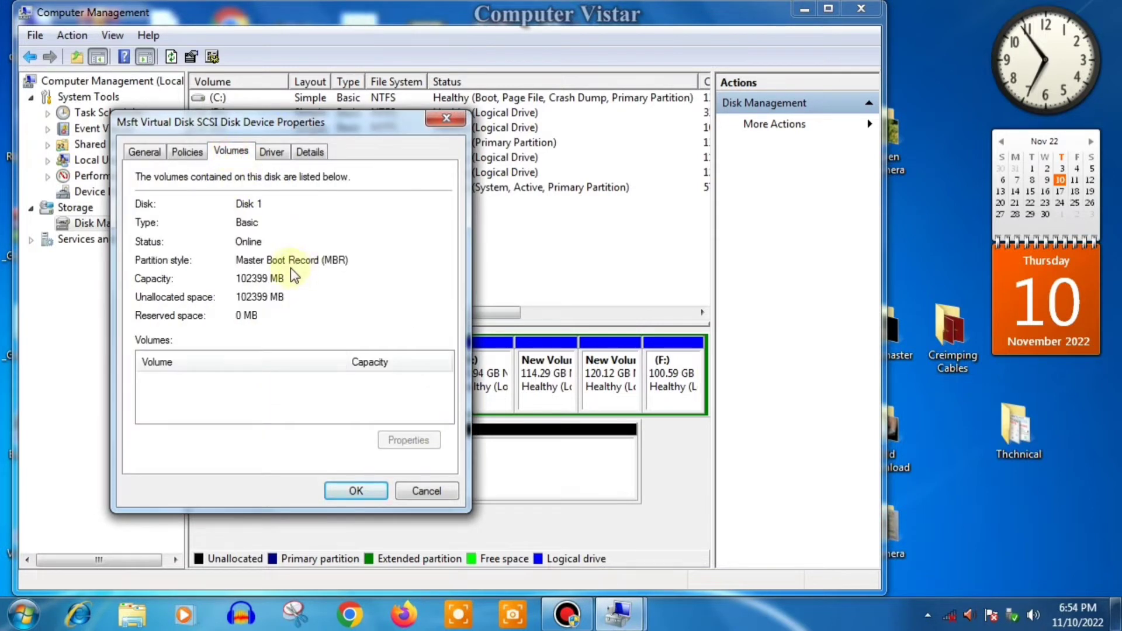
{"action": "left_click", "coordinate": [443, 120]}
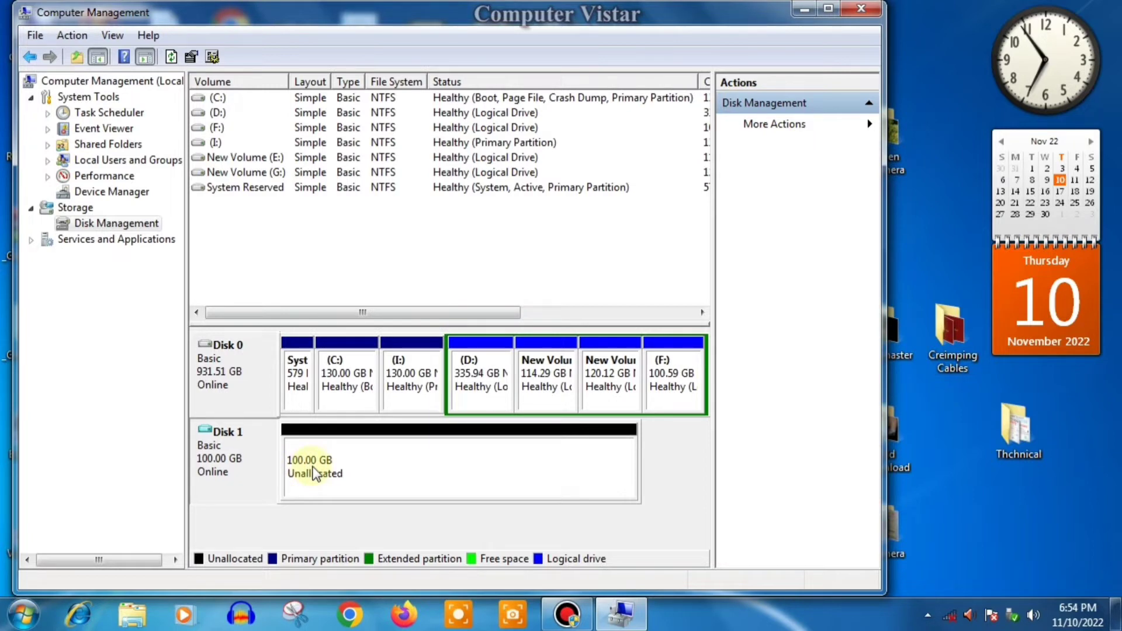
Step: Create a 102397 MB simple volume in the unallocated space of Disk 1, with drive letter J and a quick NTFS format
{"action": "key", "text": "super+e"}
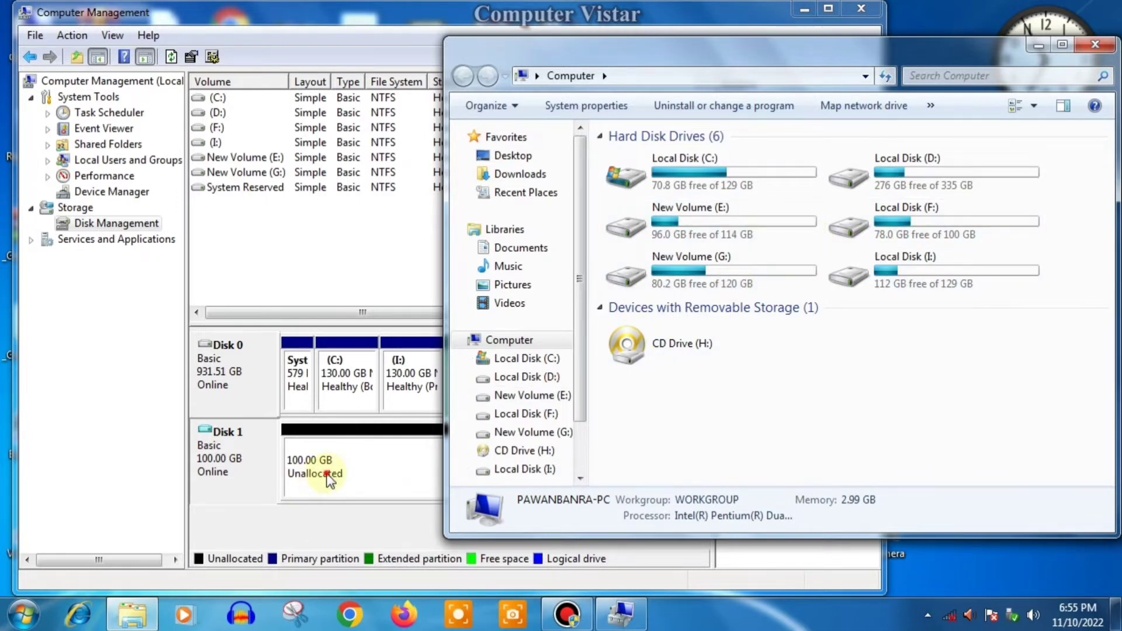
{"action": "left_click", "coordinate": [314, 480]}
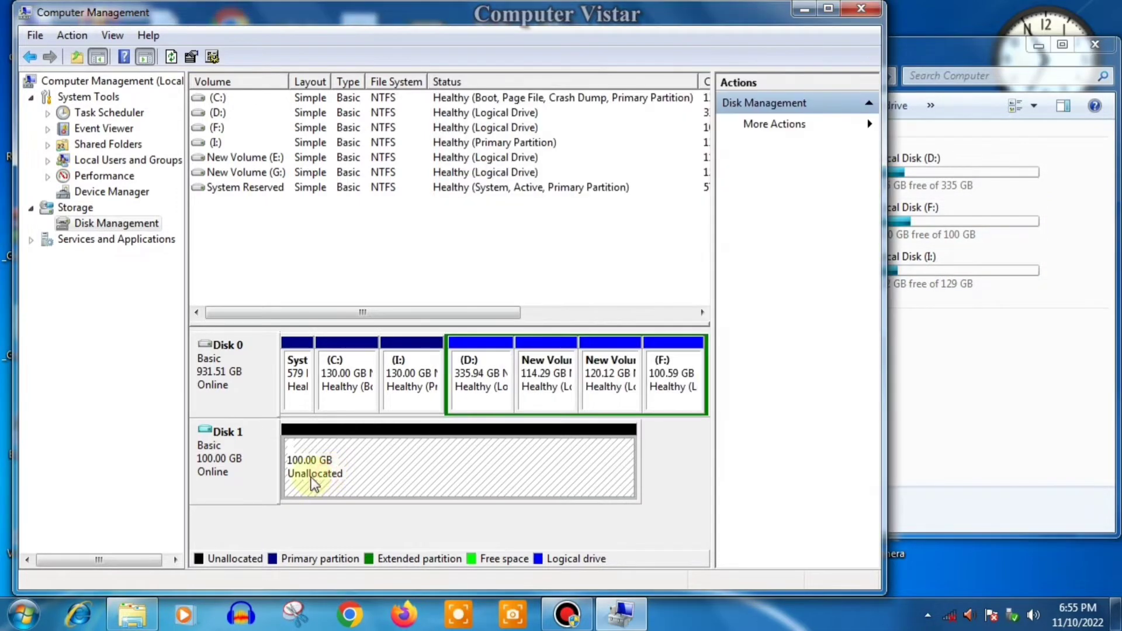
{"action": "right_click", "coordinate": [353, 461]}
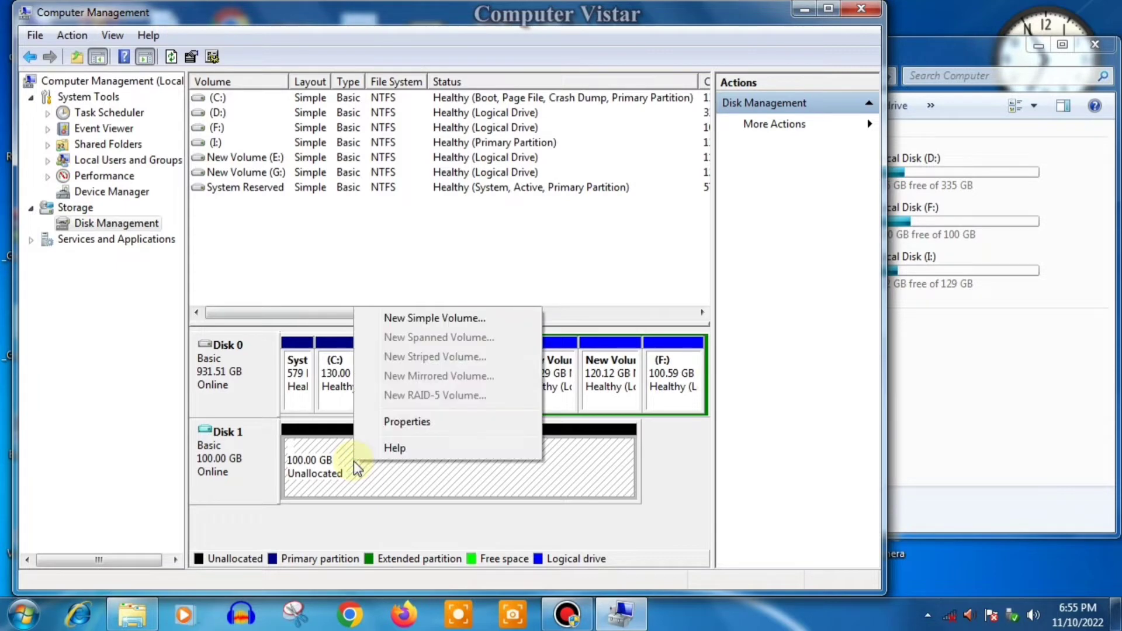
{"action": "left_click", "coordinate": [433, 319]}
{"action": "left_click", "coordinate": [529, 412]}
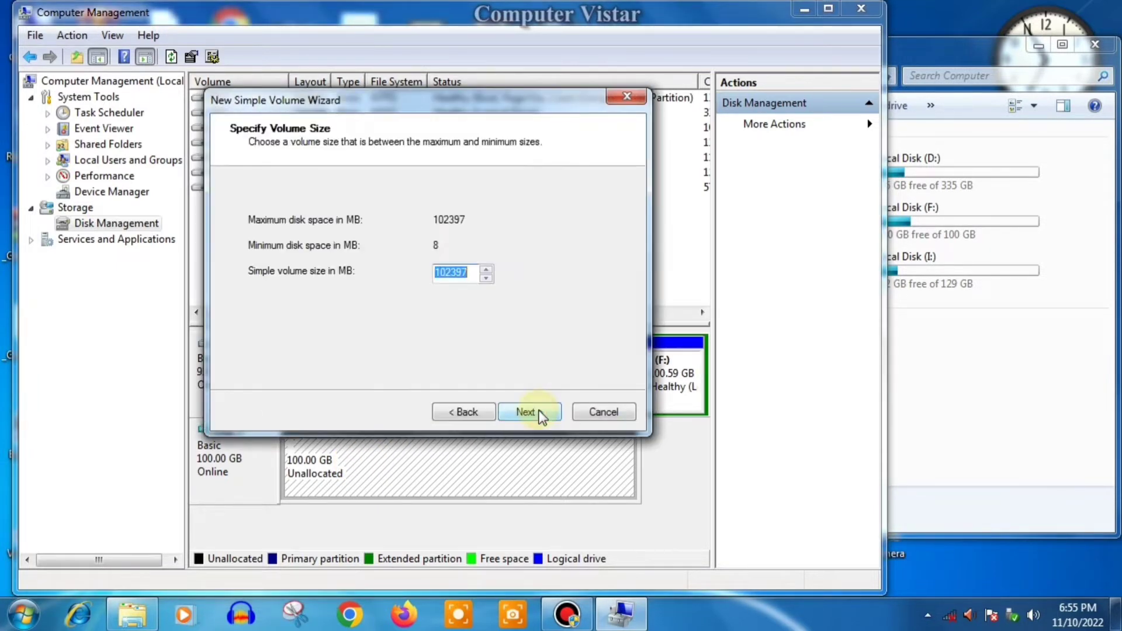
{"action": "left_click", "coordinate": [529, 412]}
{"action": "left_click", "coordinate": [529, 412]}
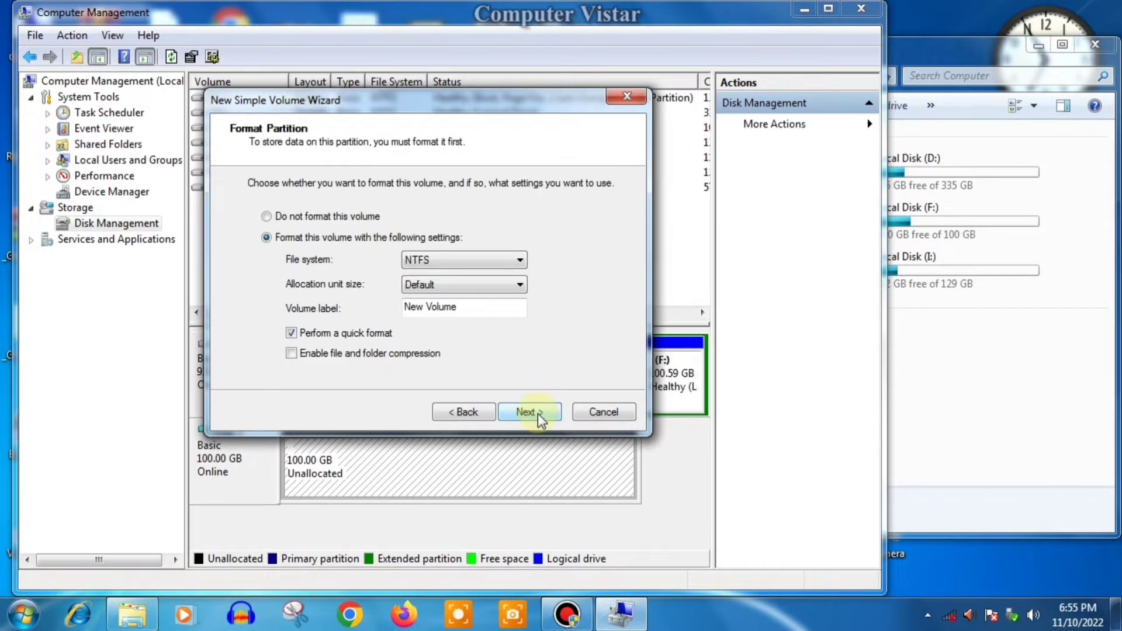
{"action": "left_click", "coordinate": [537, 415]}
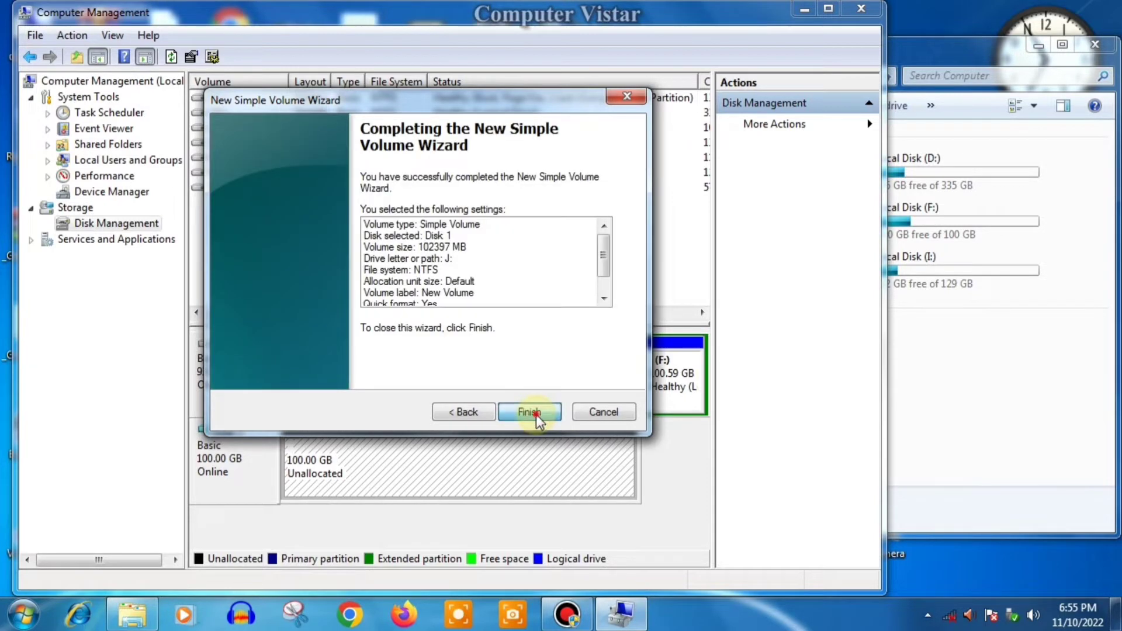
{"action": "left_click", "coordinate": [536, 415]}
Step: Dismiss the AutoPlay prompt and check the size and free space of drive J: in the Computer window
{"action": "left_click", "coordinate": [1001, 355]}
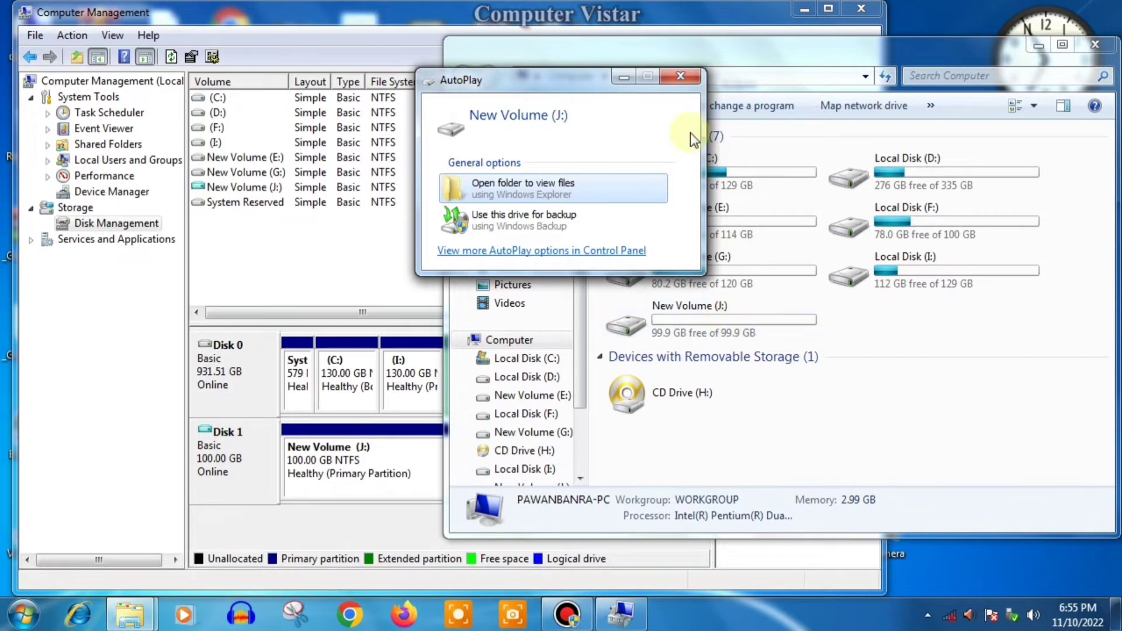
{"action": "left_click", "coordinate": [678, 82]}
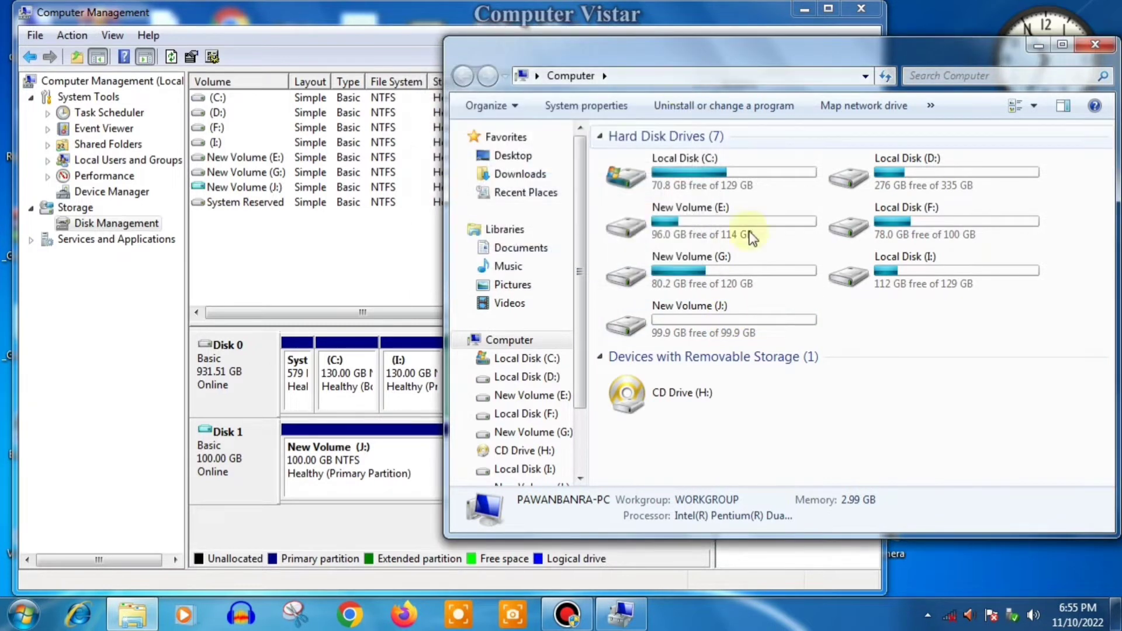
{"action": "left_click", "coordinate": [709, 319]}
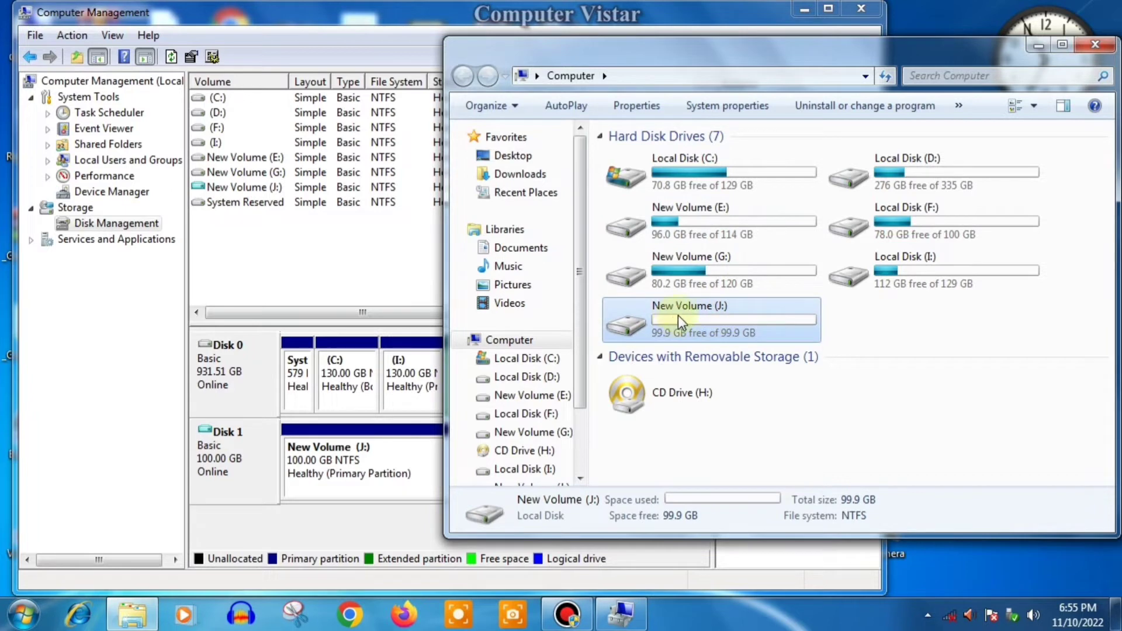
Step: Shrink volume J: on Disk 1 by 1024 MB in Disk Management
{"action": "left_click", "coordinate": [369, 463]}
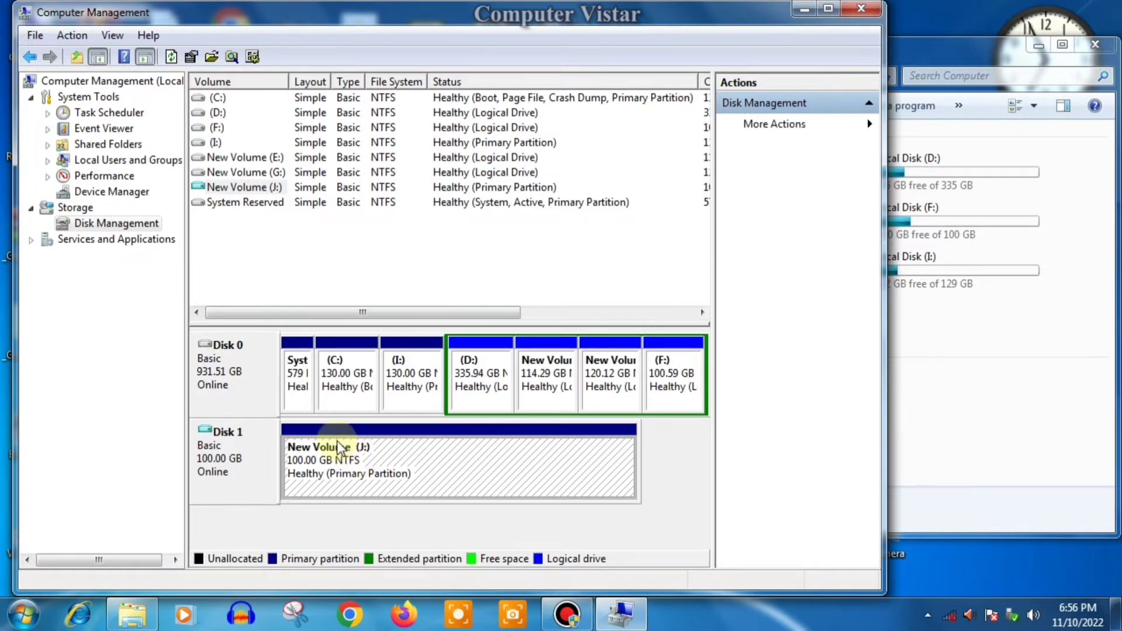
{"action": "right_click", "coordinate": [341, 460]}
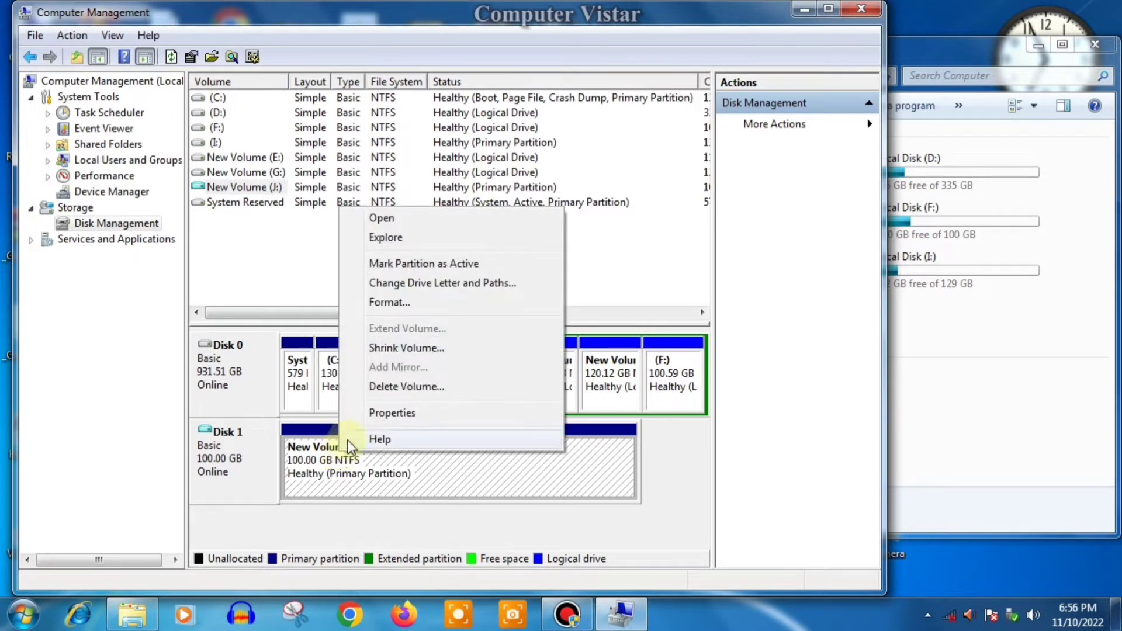
{"action": "left_click", "coordinate": [400, 351]}
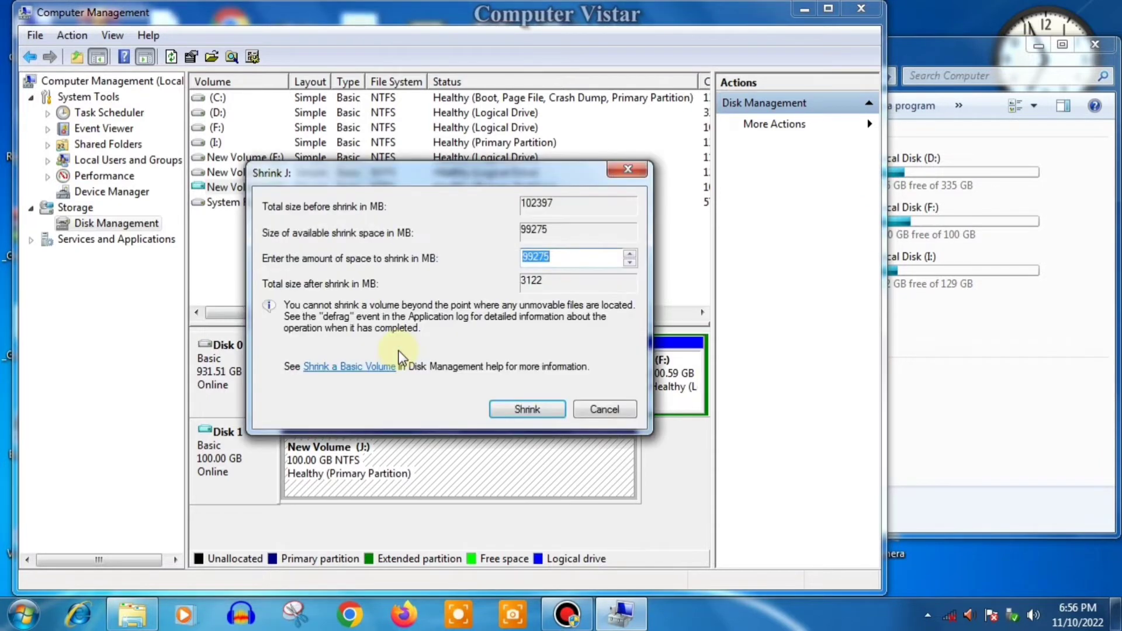
{"action": "left_click", "coordinate": [556, 257]}
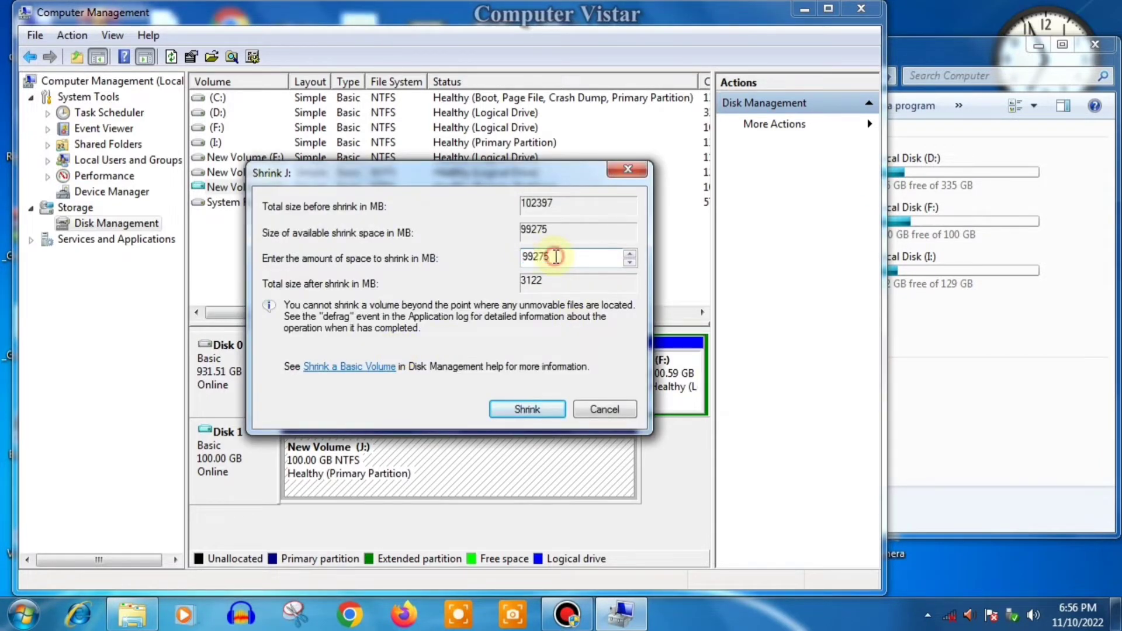
{"action": "left_click_drag", "start_coordinate": [556, 257], "coordinate": [524, 257]}
{"action": "type", "text": "1024"}
{"action": "left_click", "coordinate": [529, 408]}
{"action": "left_click", "coordinate": [530, 409]}
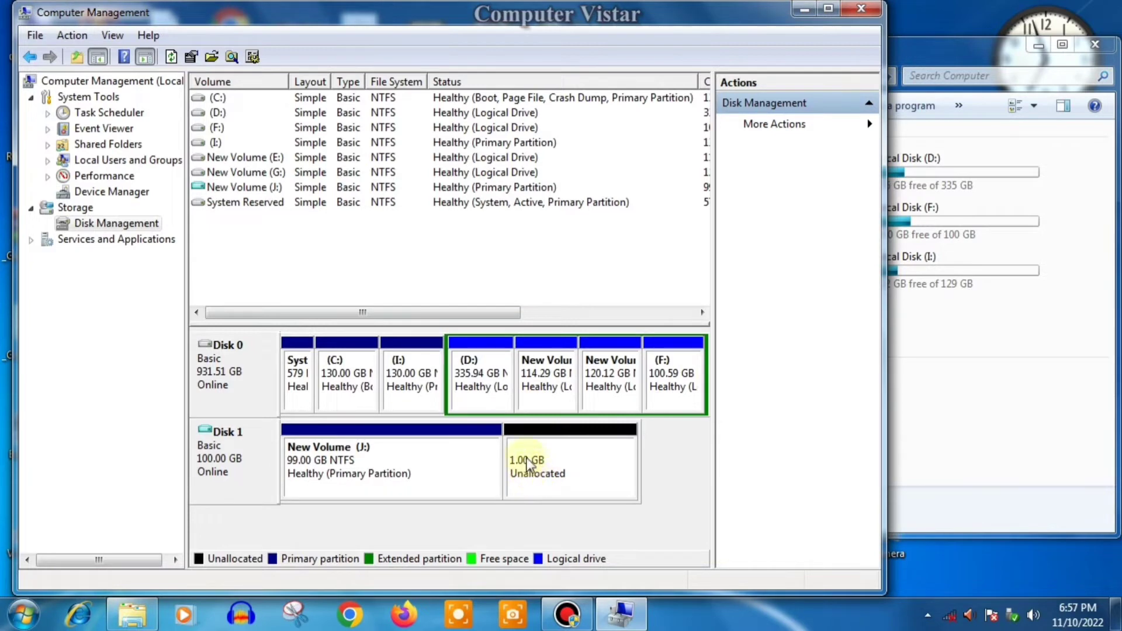
Step: Compare the unallocated space on Disk 1 with the drives listed in the Computer window
{"action": "left_click", "coordinate": [550, 454]}
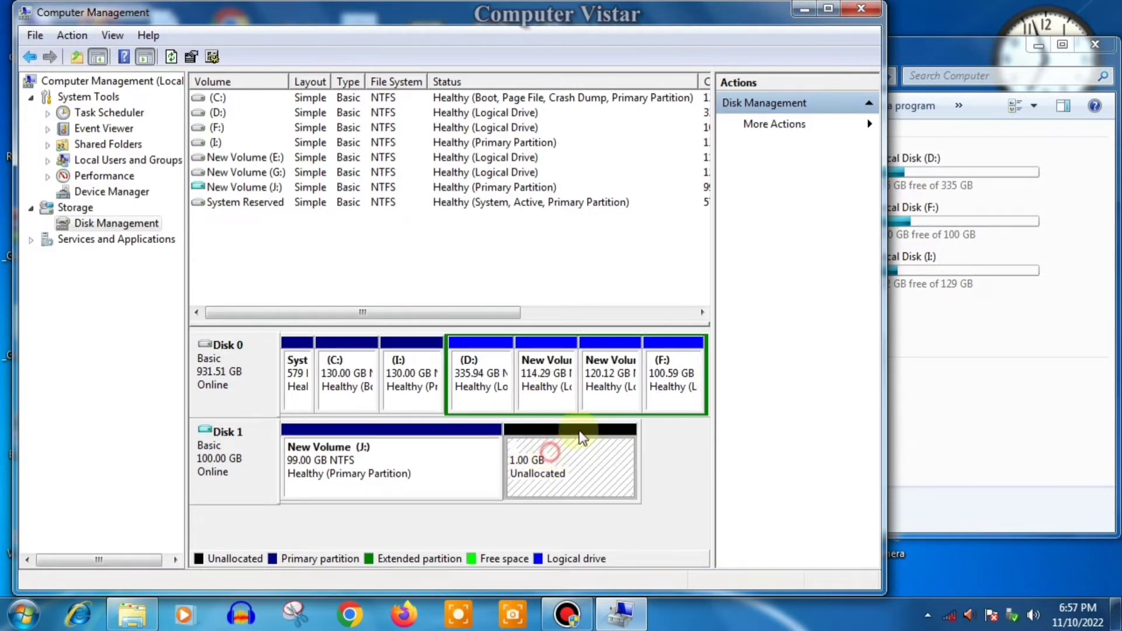
{"action": "left_click", "coordinate": [1009, 388]}
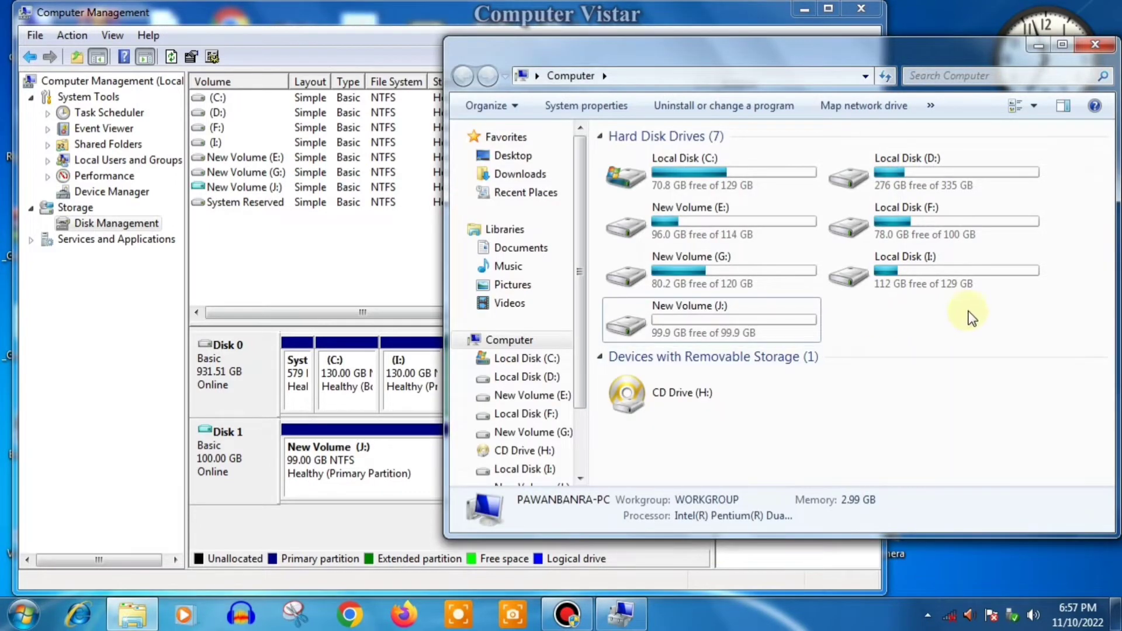
{"action": "left_click", "coordinate": [398, 477]}
Step: Create a 1024 MB simple volume in the unallocated space of Disk 1, with drive letter K and a quick NTFS format
{"action": "left_click", "coordinate": [543, 472]}
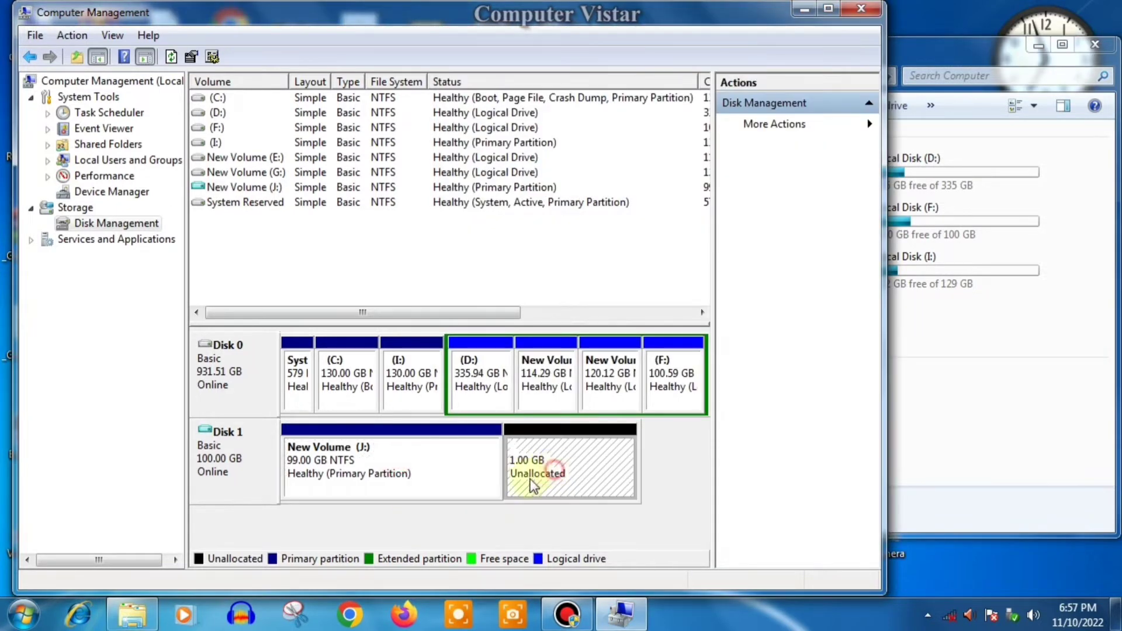
{"action": "right_click", "coordinate": [558, 459]}
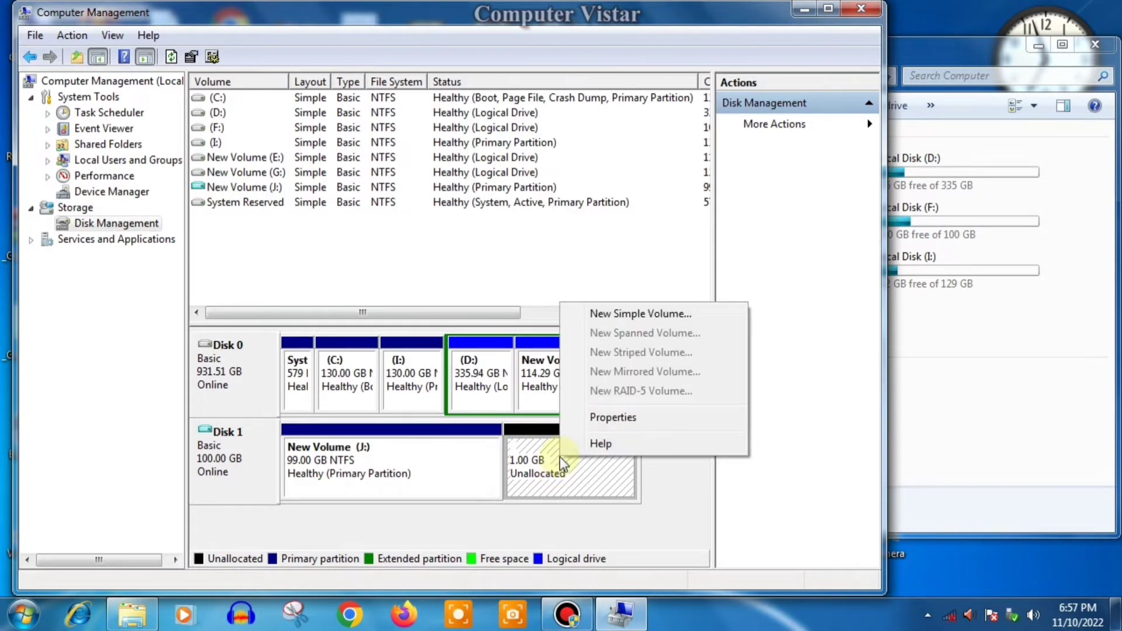
{"action": "left_click", "coordinate": [619, 315]}
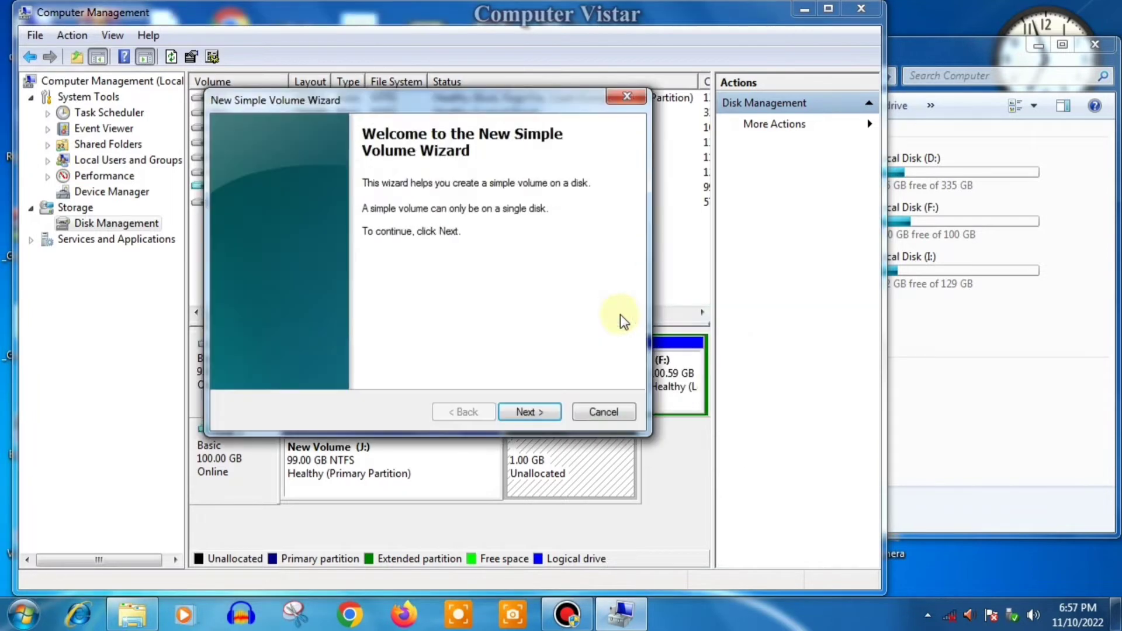
{"action": "left_click", "coordinate": [529, 412]}
{"action": "left_click", "coordinate": [532, 412]}
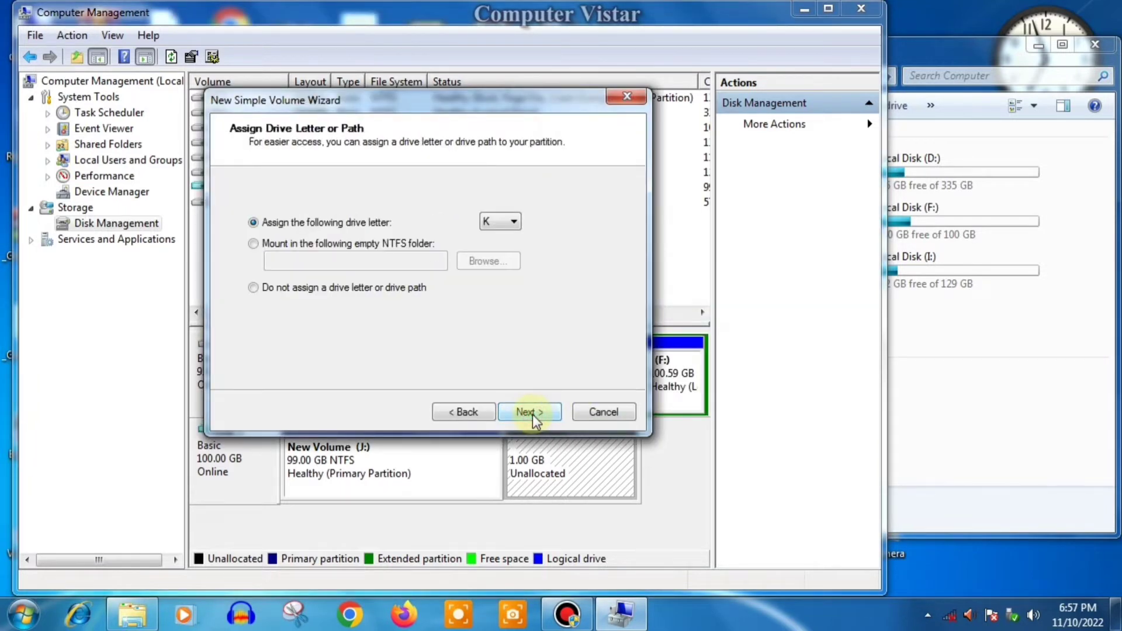
{"action": "left_click", "coordinate": [531, 412]}
{"action": "left_click", "coordinate": [532, 413]}
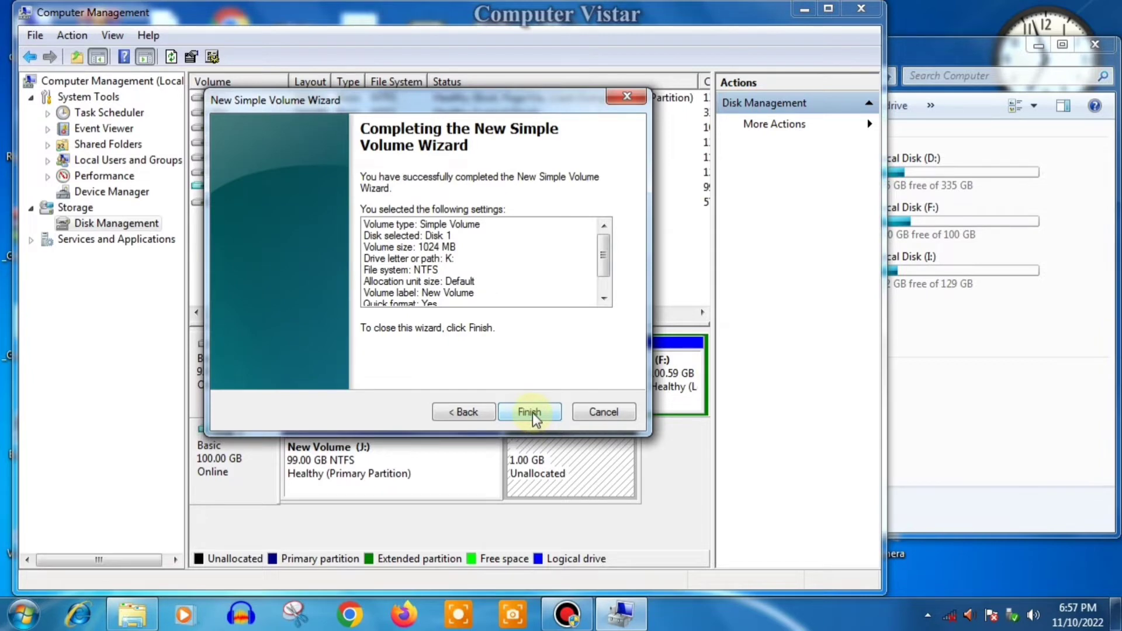
{"action": "left_click", "coordinate": [532, 412]}
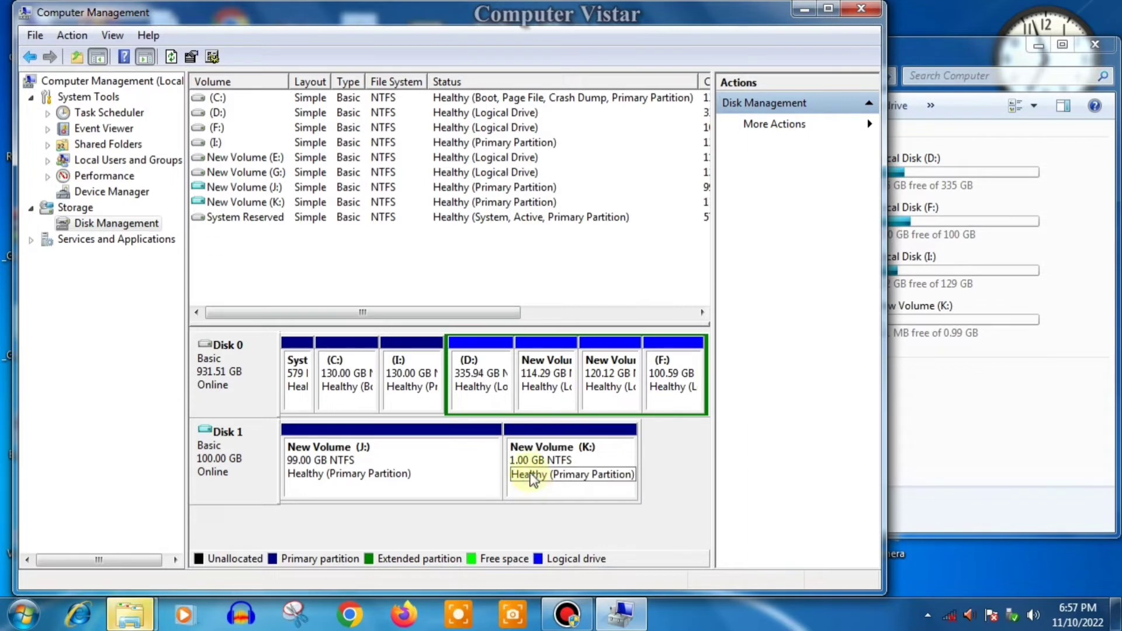
Step: Check drive K: in the Computer window and compare volumes J: and K: on Disk 1 in Disk Management
{"action": "left_click", "coordinate": [927, 321]}
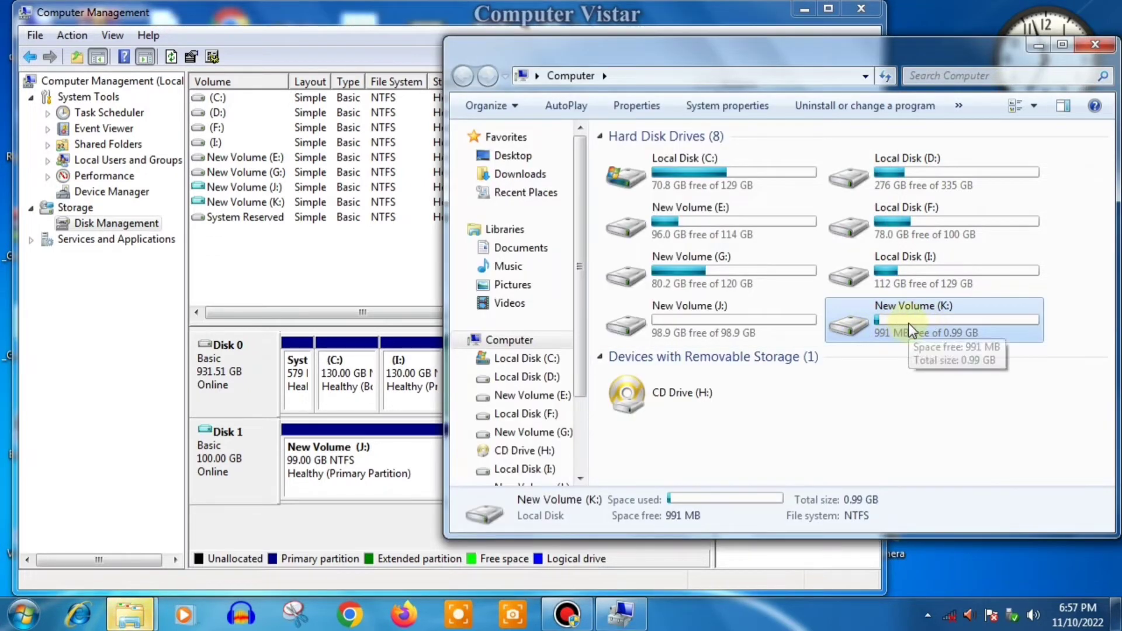
{"action": "left_click", "coordinate": [411, 472]}
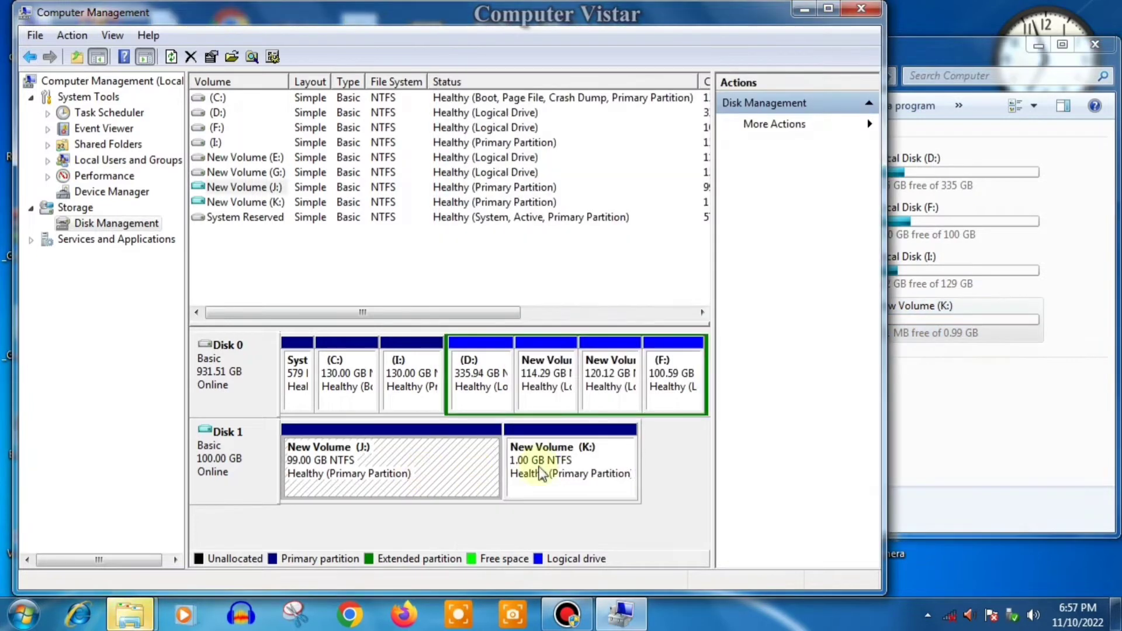
{"action": "left_click", "coordinate": [534, 463]}
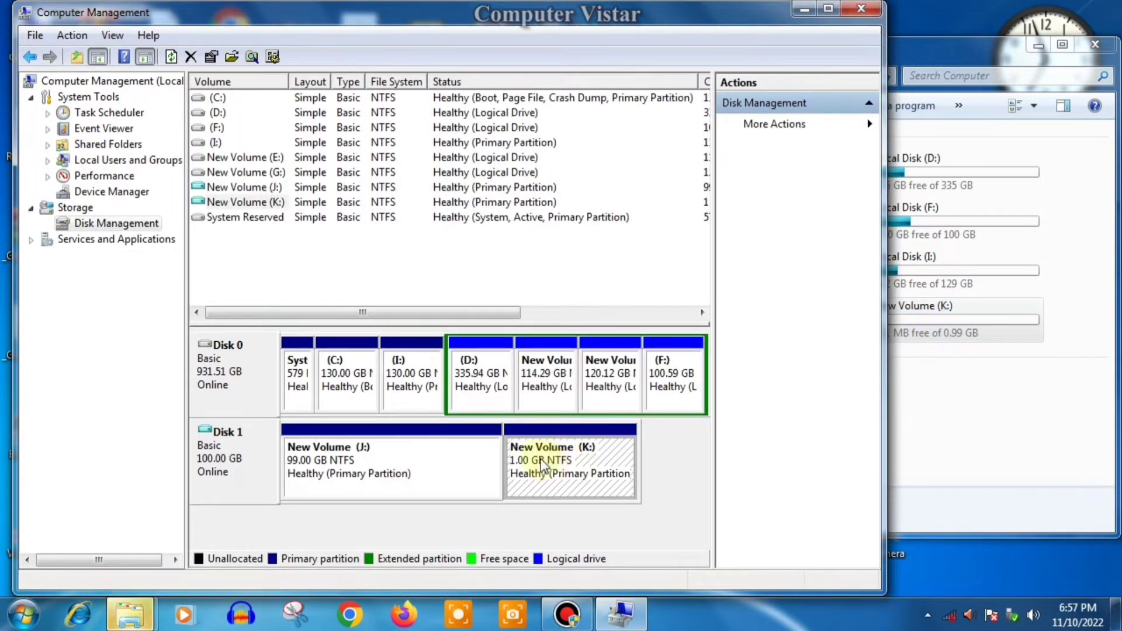
Step: Shrink volume J: by another 1024 MB to free space for a third volume on Disk 1
{"action": "left_click", "coordinate": [404, 463]}
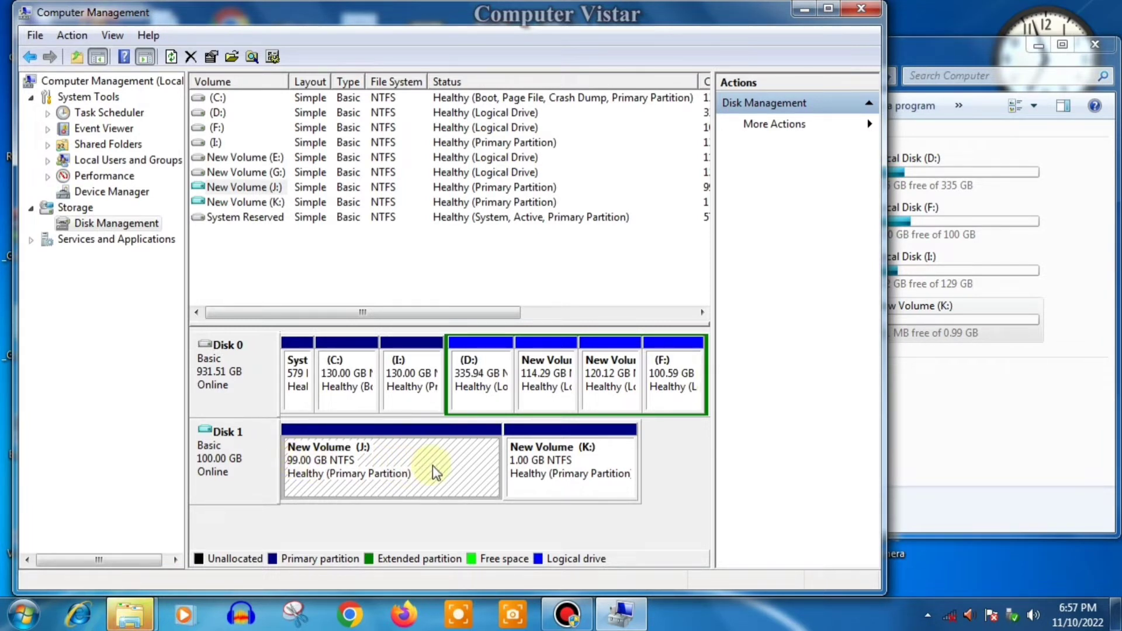
{"action": "right_click", "coordinate": [403, 456]}
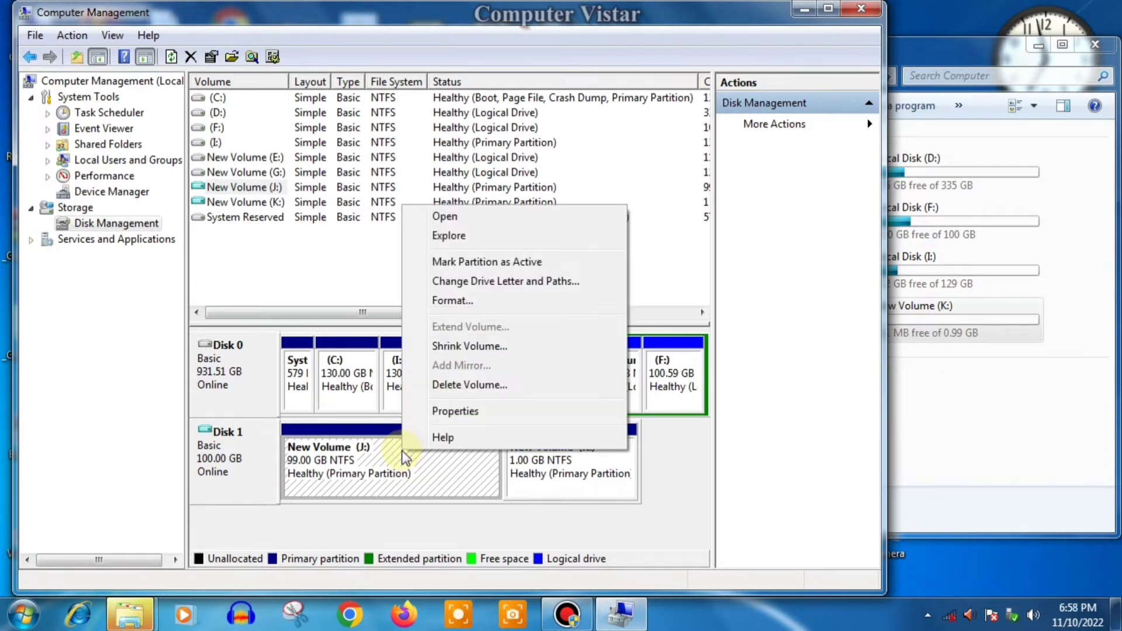
{"action": "left_click", "coordinate": [461, 351]}
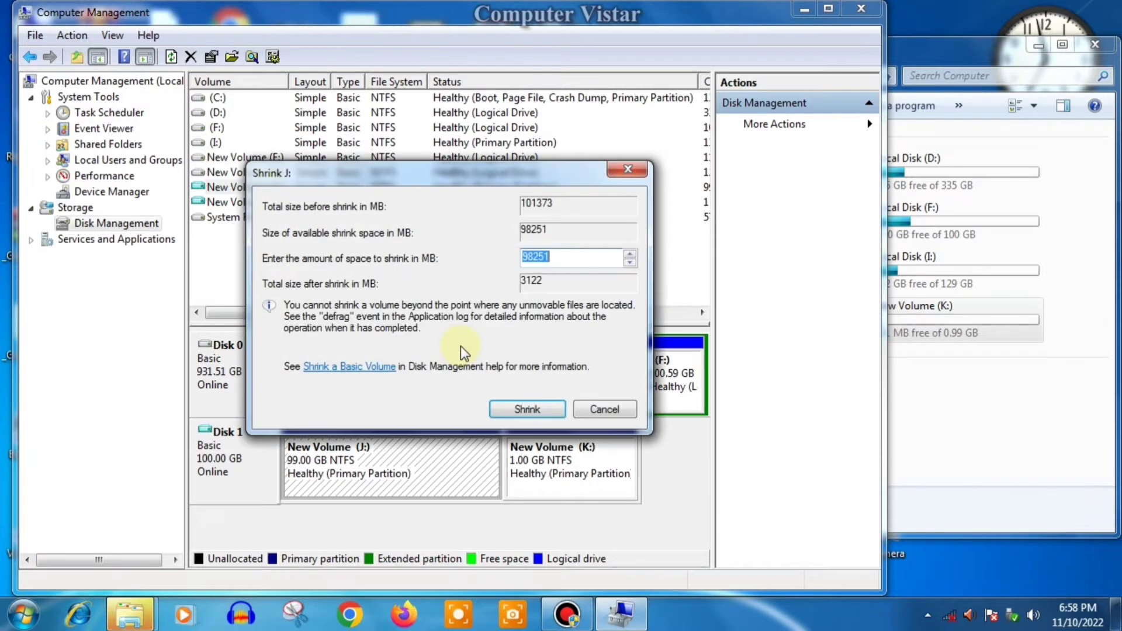
{"action": "type", "text": "1024"}
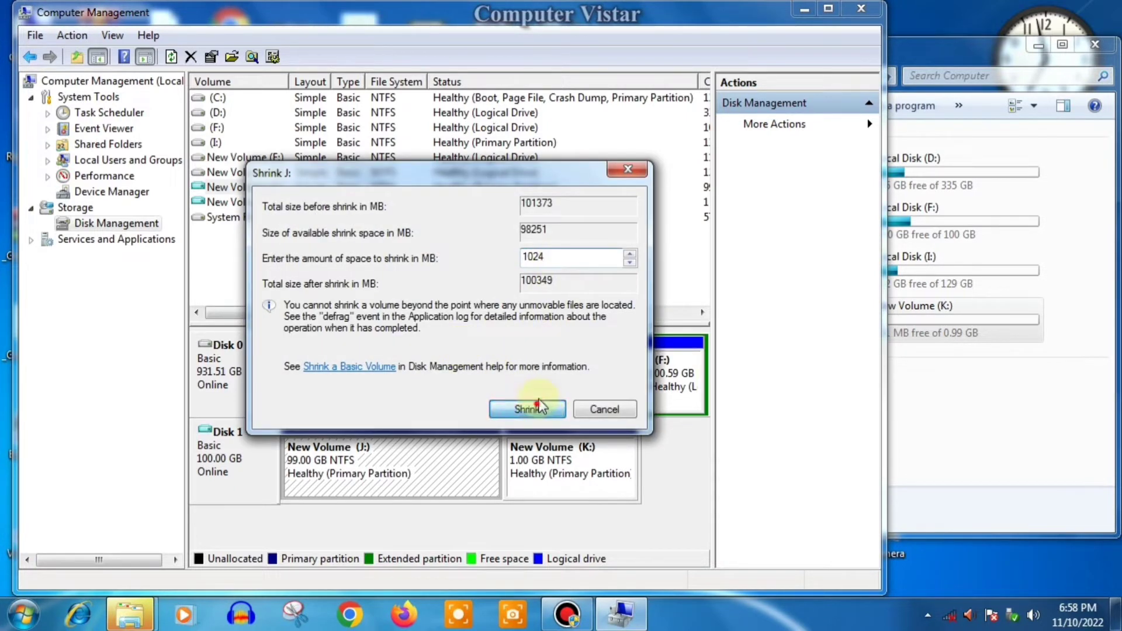
{"action": "left_click", "coordinate": [528, 409]}
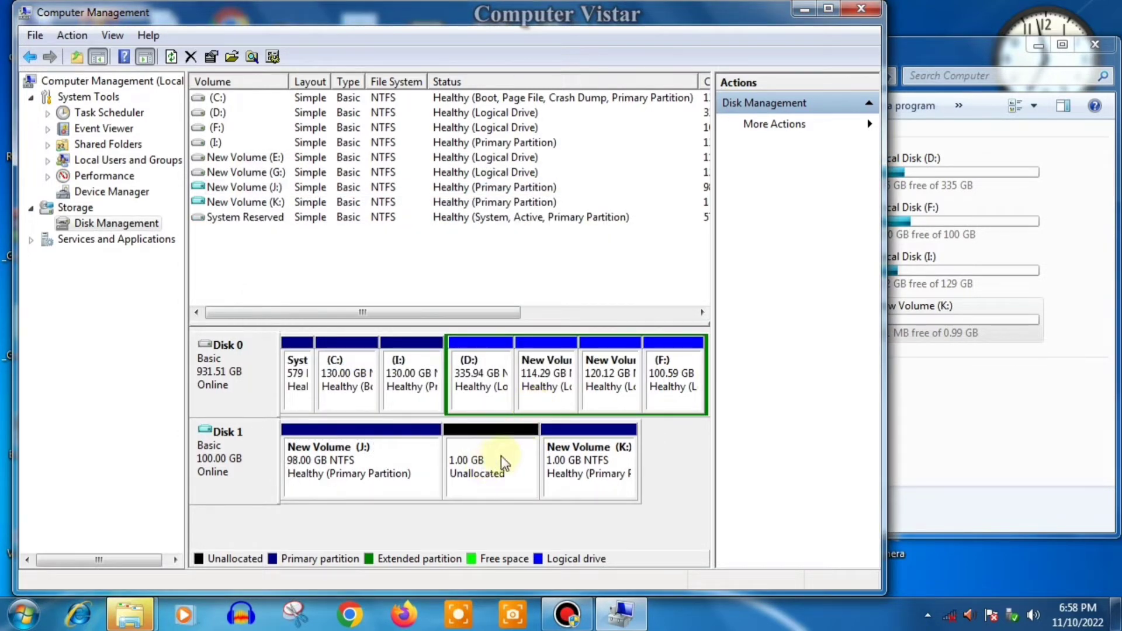
Step: Create a 1023 MB NTFS simple volume with drive letter L in Disk 1's unallocated space and check it in the Computer window
{"action": "left_click", "coordinate": [500, 458]}
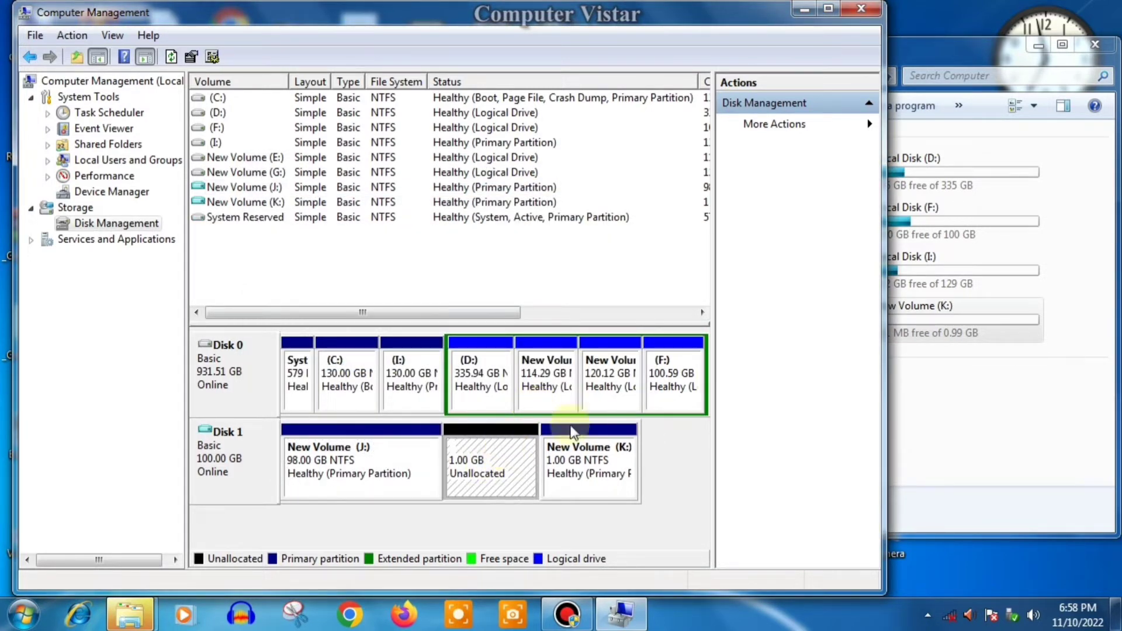
{"action": "right_click", "coordinate": [497, 456]}
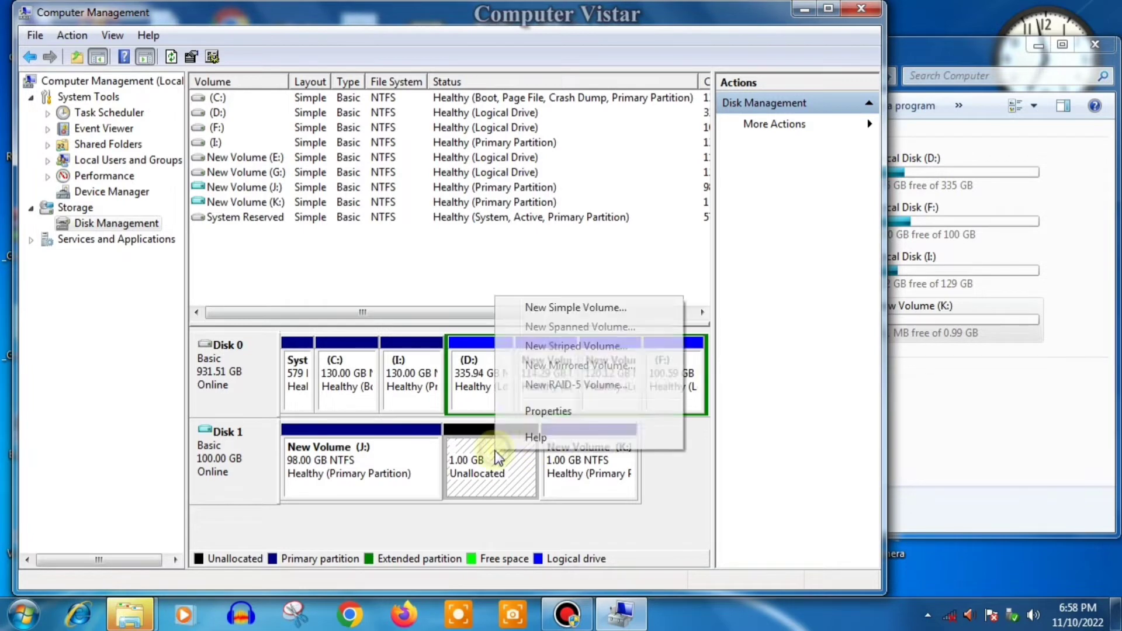
{"action": "left_click", "coordinate": [558, 307]}
{"action": "left_click", "coordinate": [530, 412]}
{"action": "left_click", "coordinate": [530, 413]}
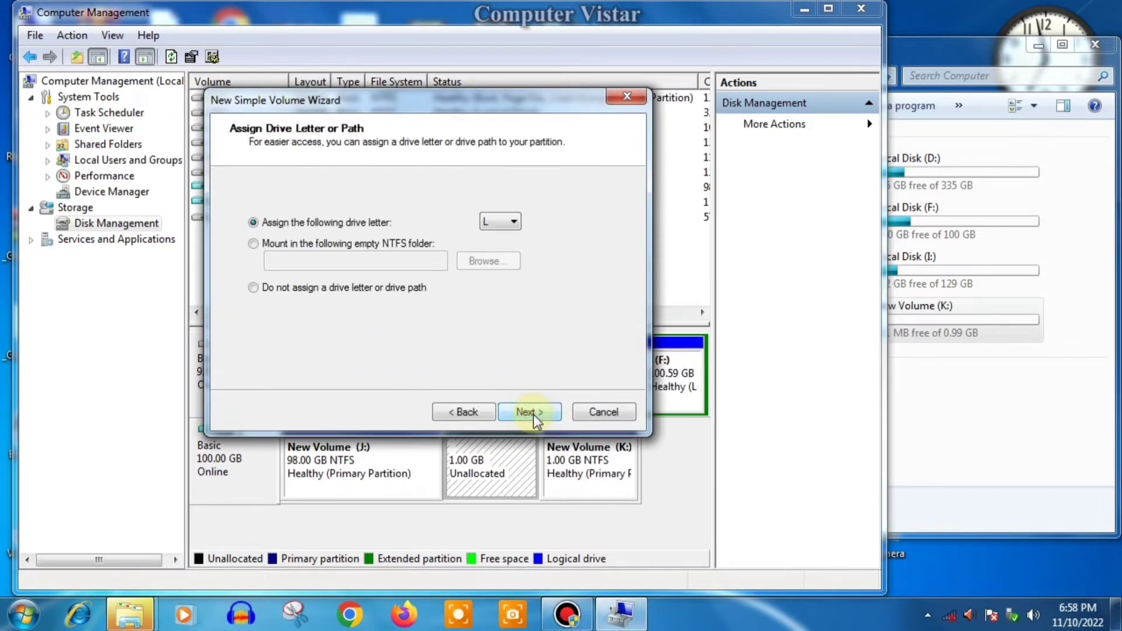
{"action": "left_click", "coordinate": [532, 414]}
{"action": "left_click", "coordinate": [531, 414]}
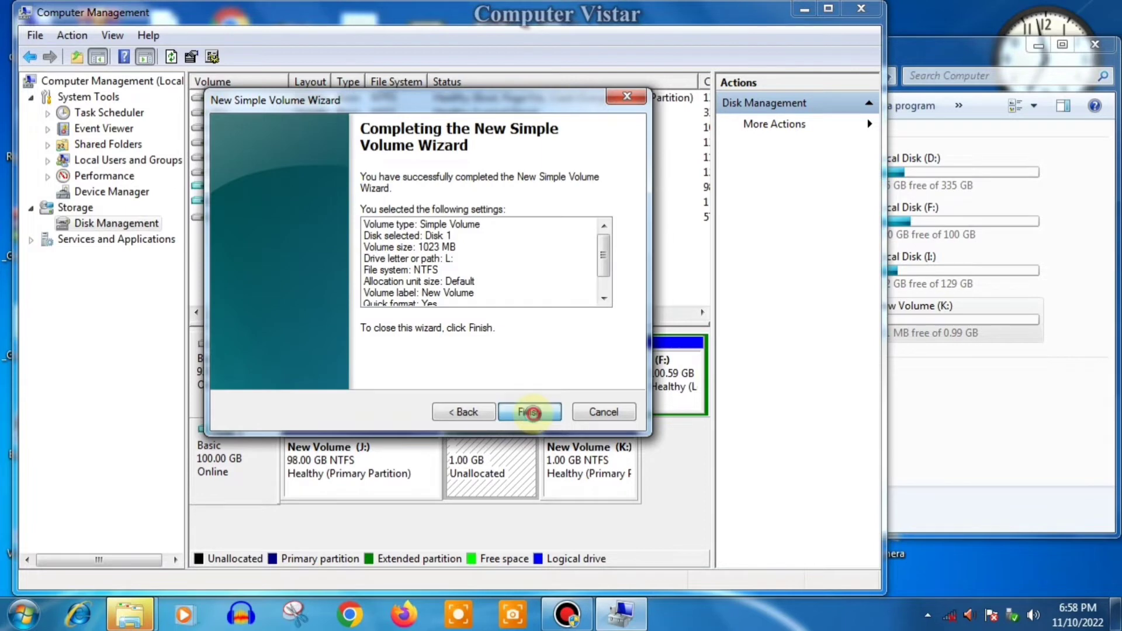
{"action": "left_click", "coordinate": [530, 412]}
{"action": "left_click", "coordinate": [1008, 411]}
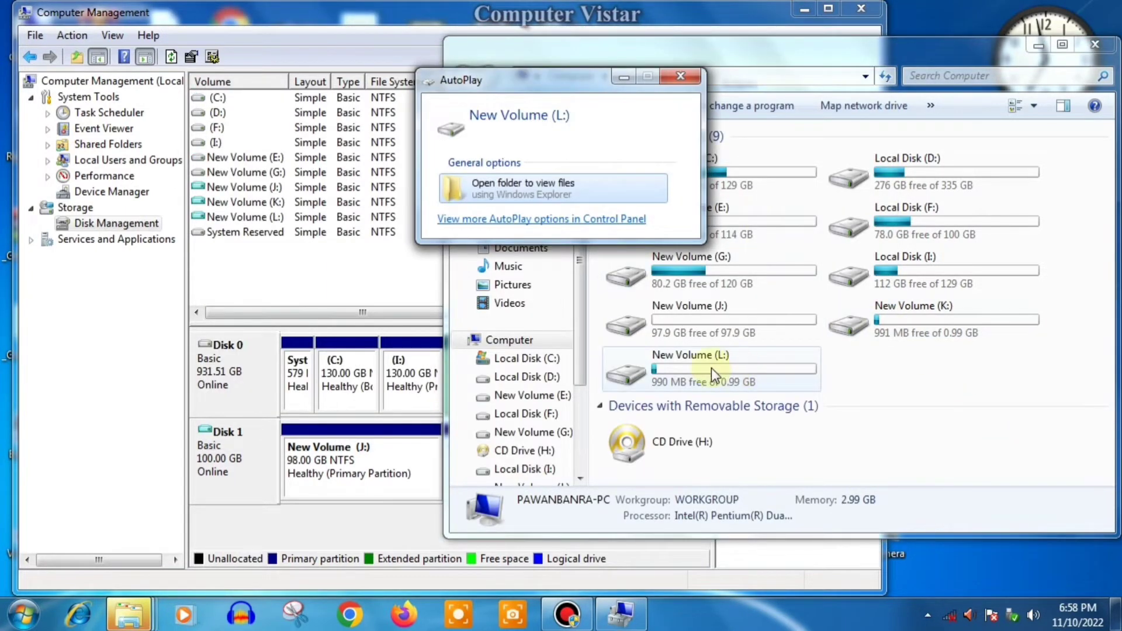
Step: Close the AutoPlay prompt and shrink volume J: by 1024 MB to free space for a fourth volume on Disk 1
{"action": "left_click", "coordinate": [682, 78]}
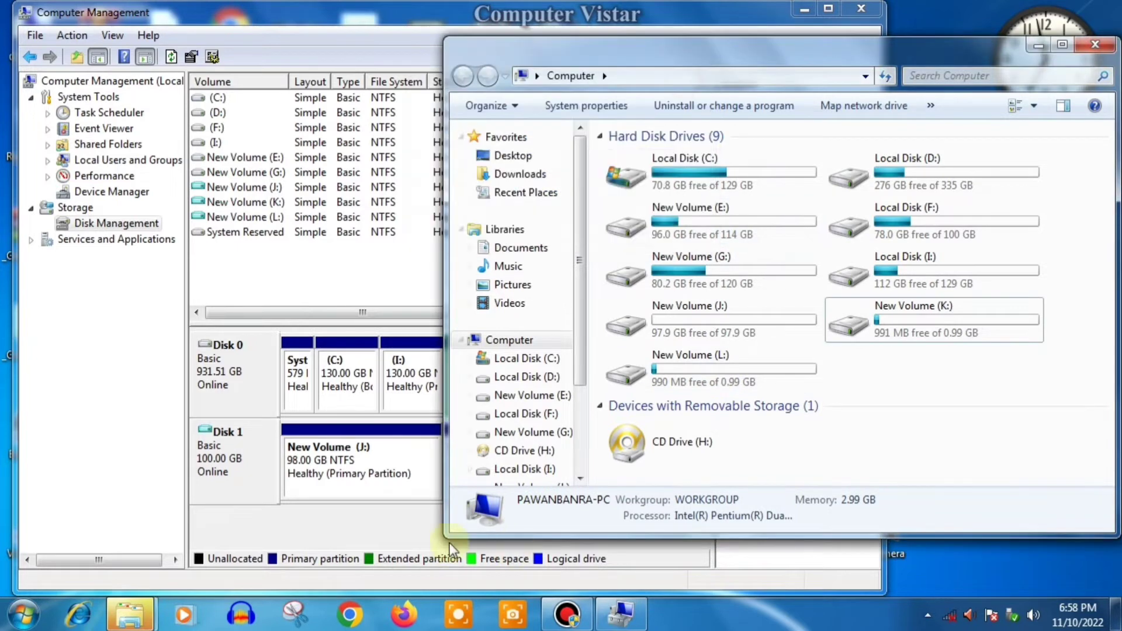
{"action": "left_click", "coordinate": [397, 457]}
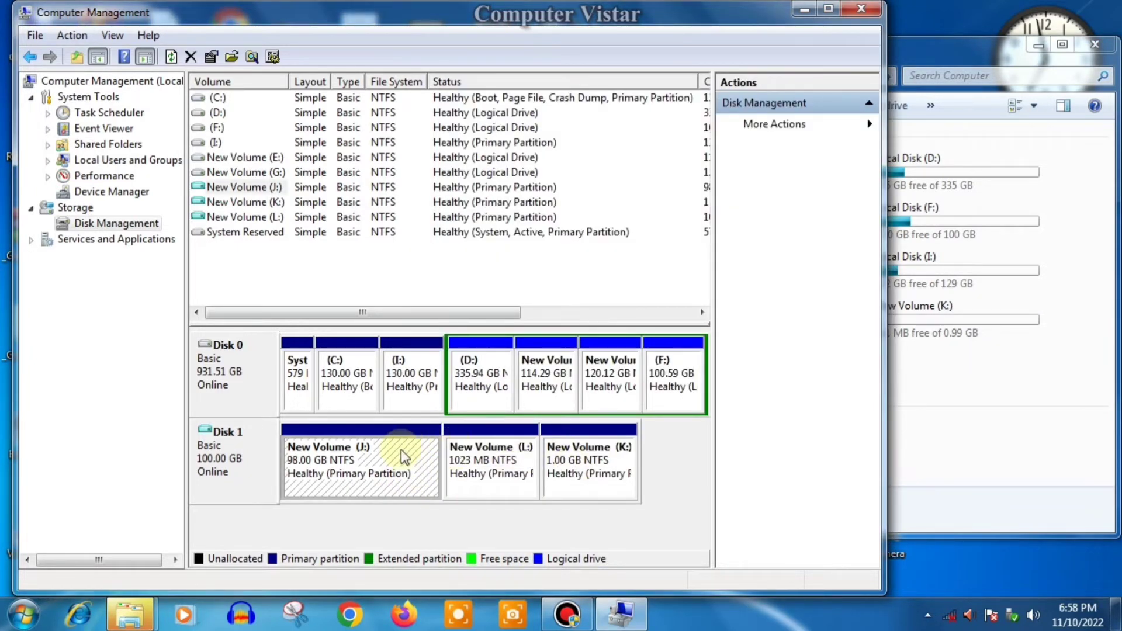
{"action": "right_click", "coordinate": [367, 451]}
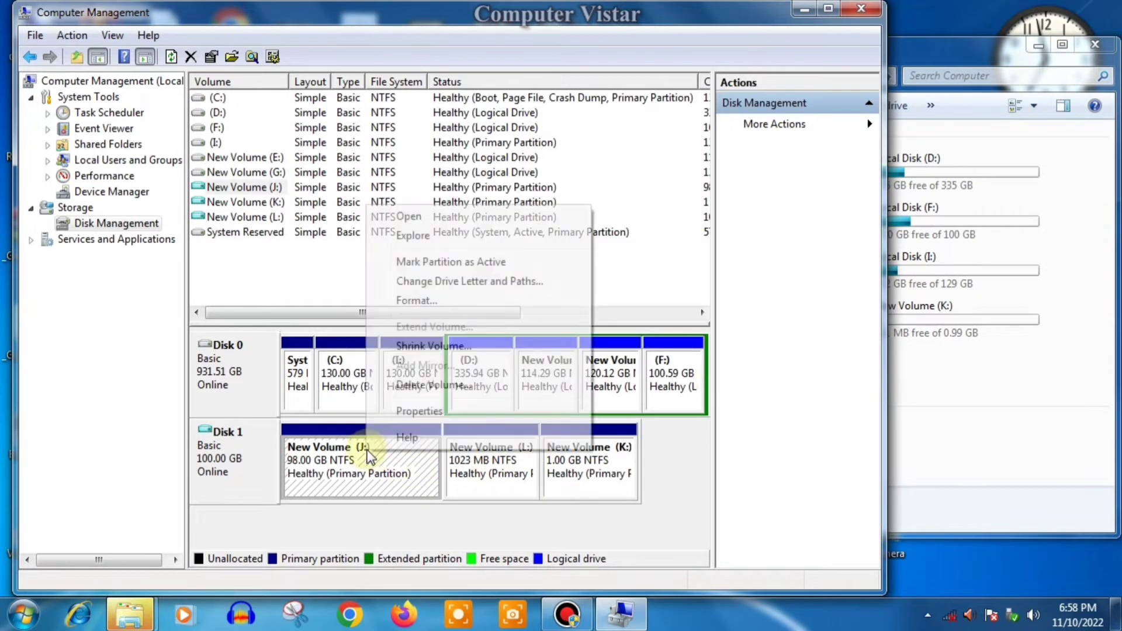
{"action": "left_click", "coordinate": [425, 348]}
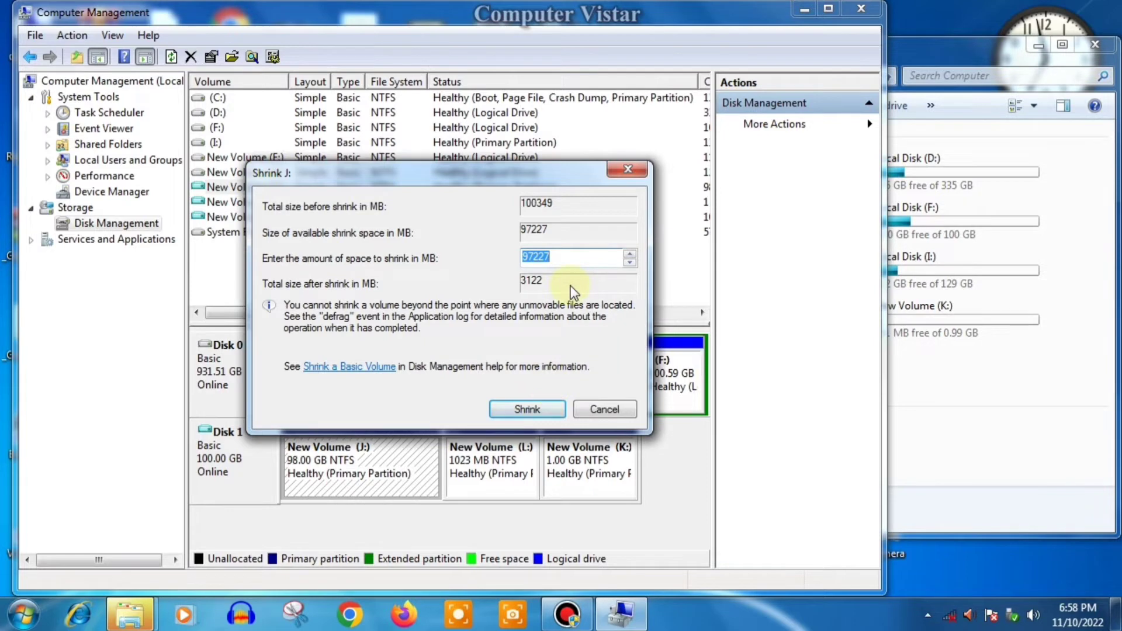
{"action": "type", "text": "1024"}
{"action": "left_click", "coordinate": [529, 416]}
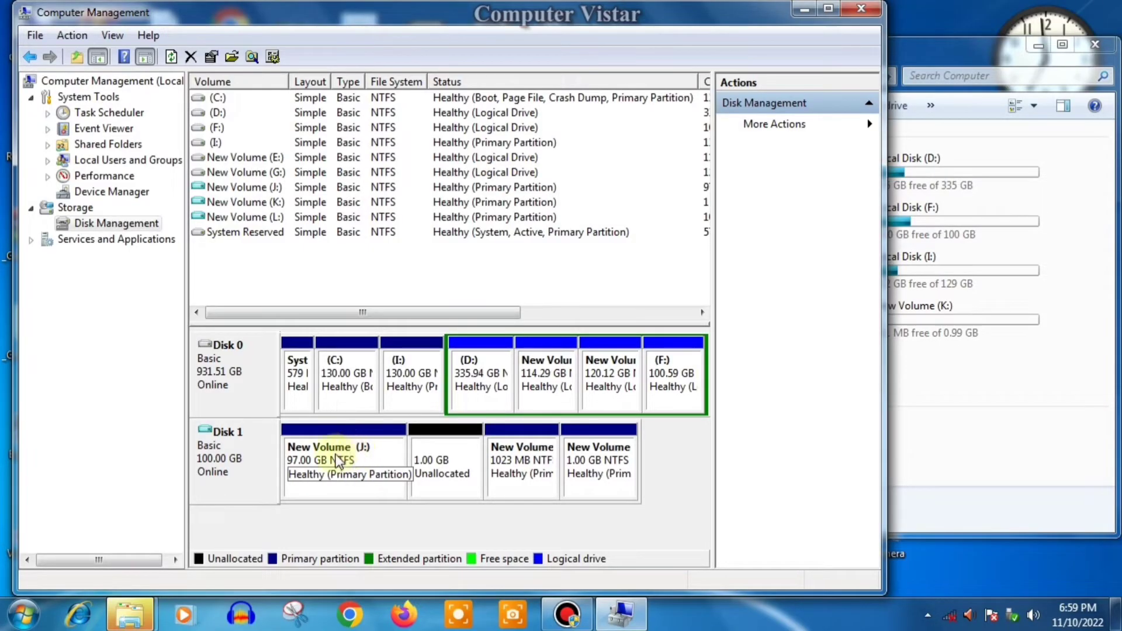
Step: Create a 1023 MB simple volume with drive letter M in Disk 1's unallocated space, using a quick NTFS format
{"action": "left_click", "coordinate": [353, 453]}
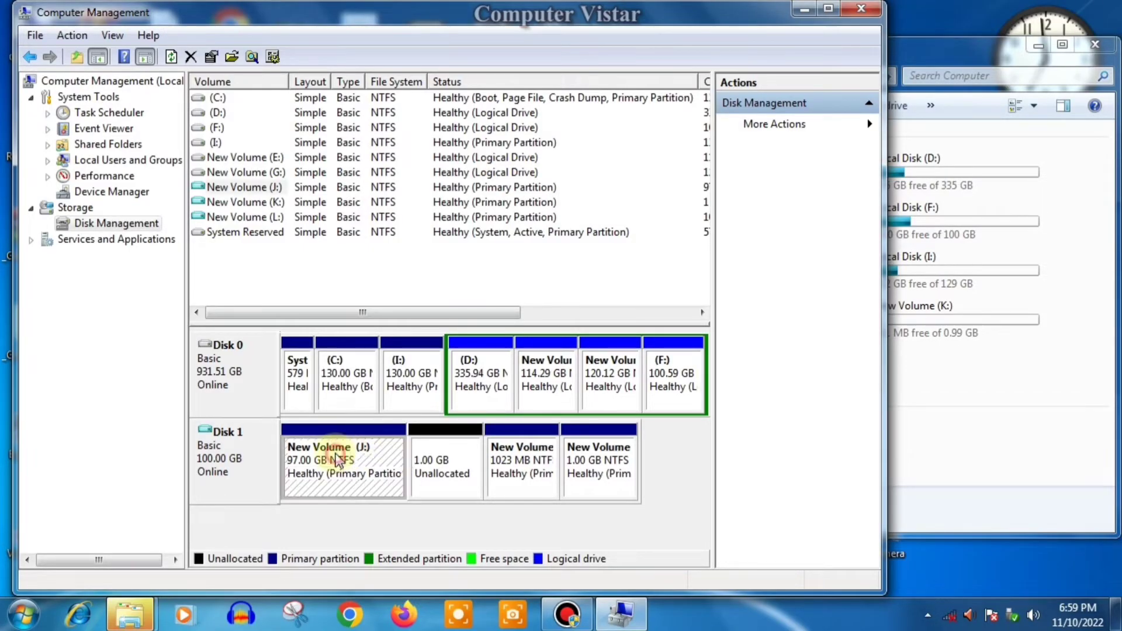
{"action": "left_click", "coordinate": [440, 456]}
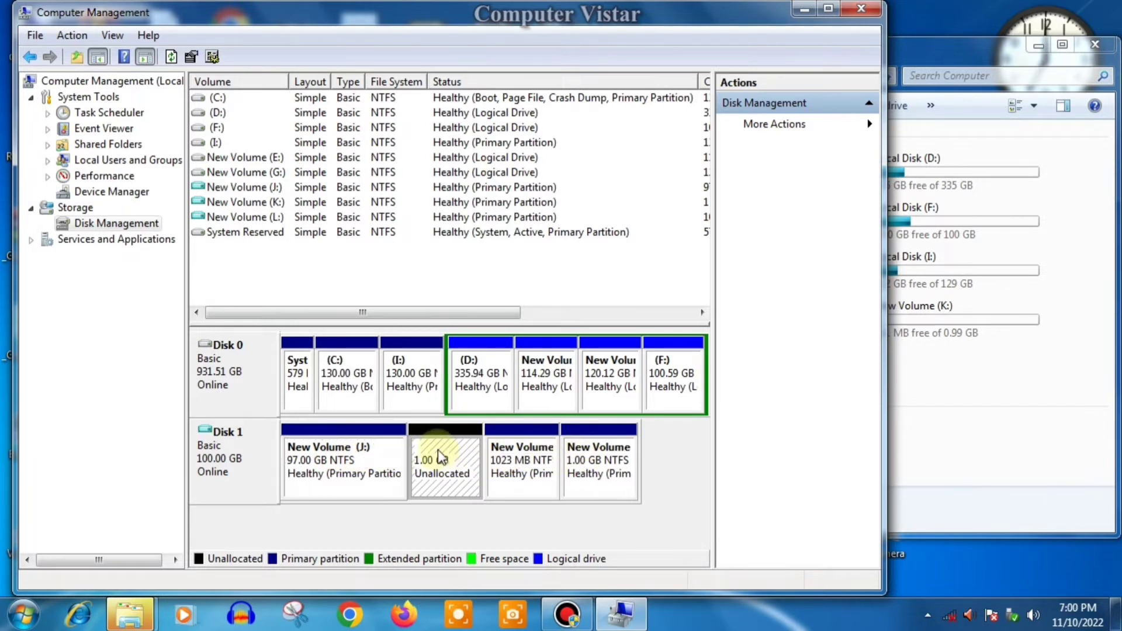
{"action": "right_click", "coordinate": [438, 456]}
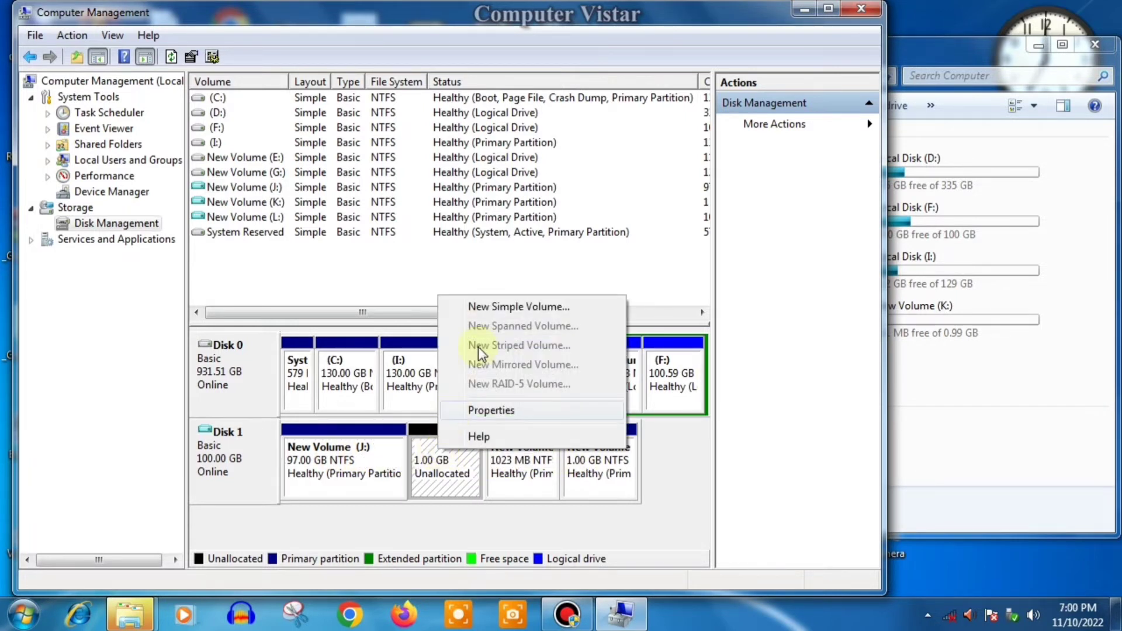
{"action": "left_click", "coordinate": [518, 307]}
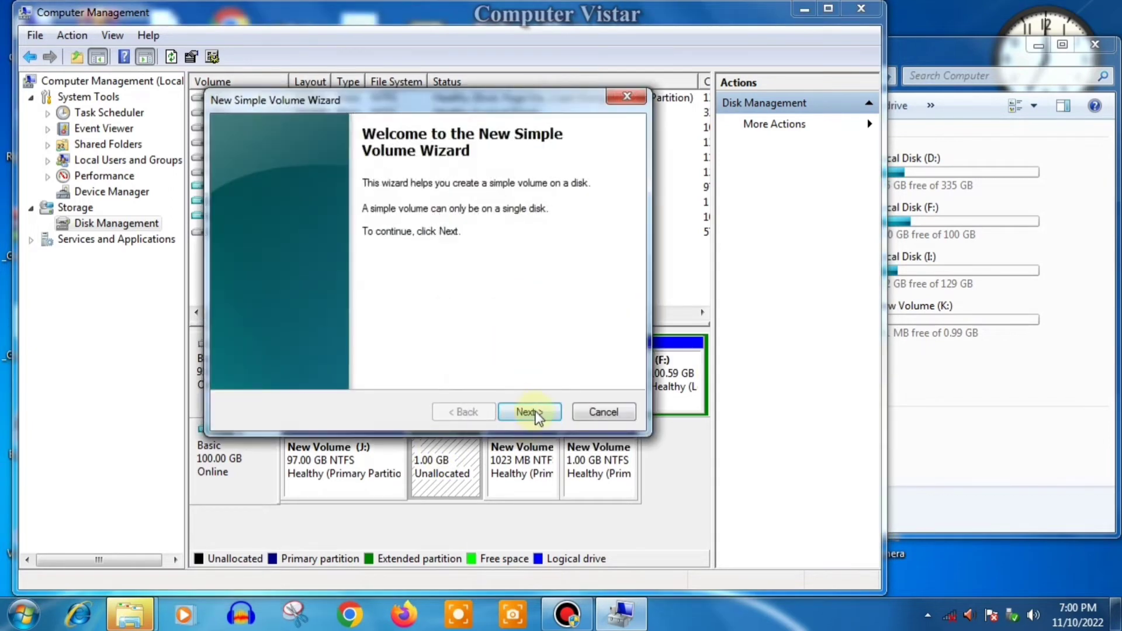
{"action": "left_click", "coordinate": [529, 412]}
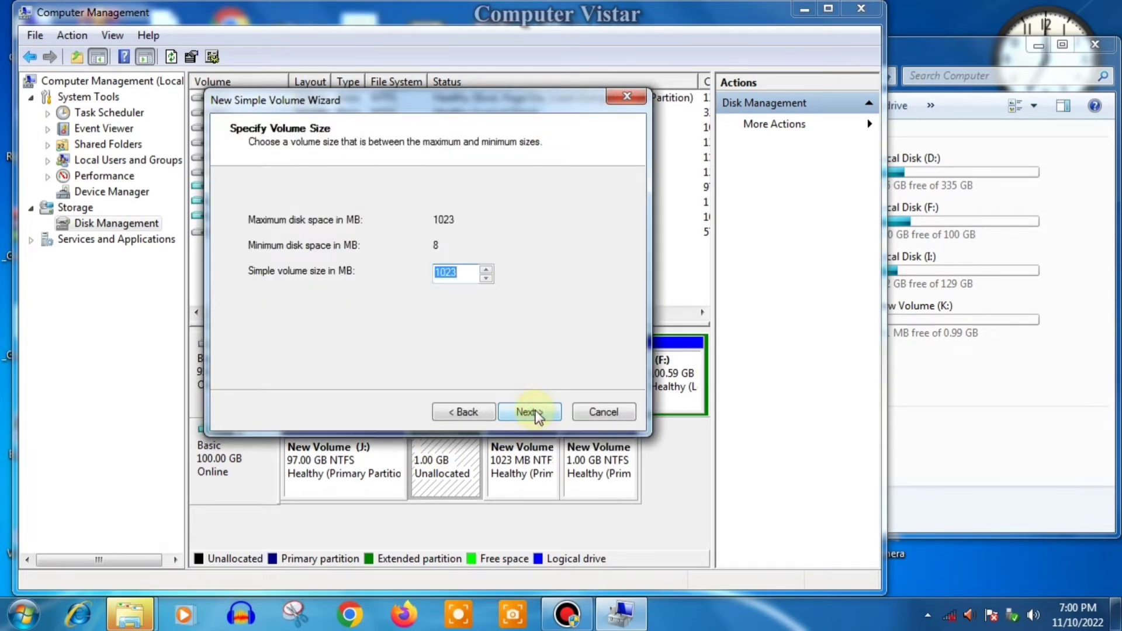
{"action": "left_click", "coordinate": [528, 412]}
{"action": "left_click", "coordinate": [529, 412]}
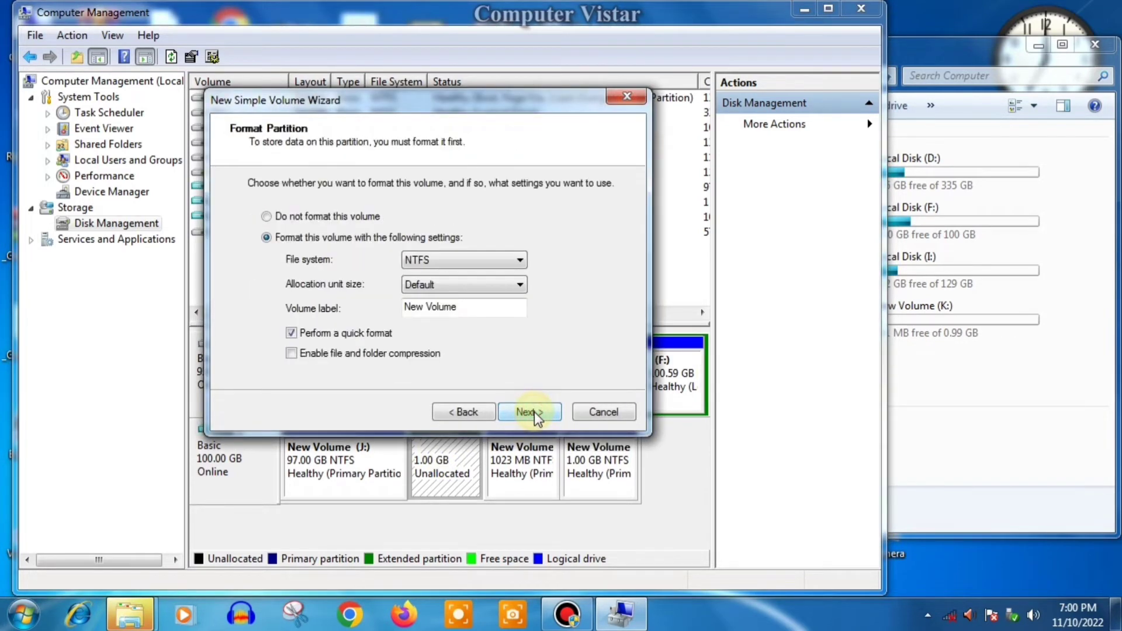
{"action": "left_click", "coordinate": [529, 412]}
{"action": "left_click", "coordinate": [531, 412]}
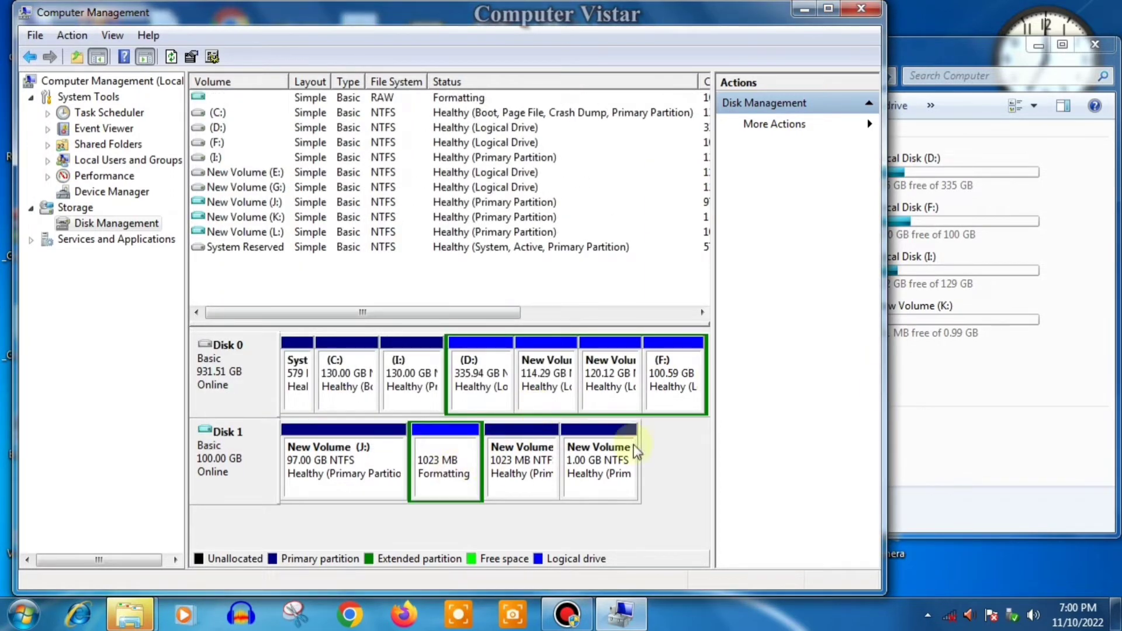
Step: Open drive M: in the Computer window, go back to the drive list, and review Disk 1's volumes in Disk Management
{"action": "double_click", "coordinate": [974, 384]}
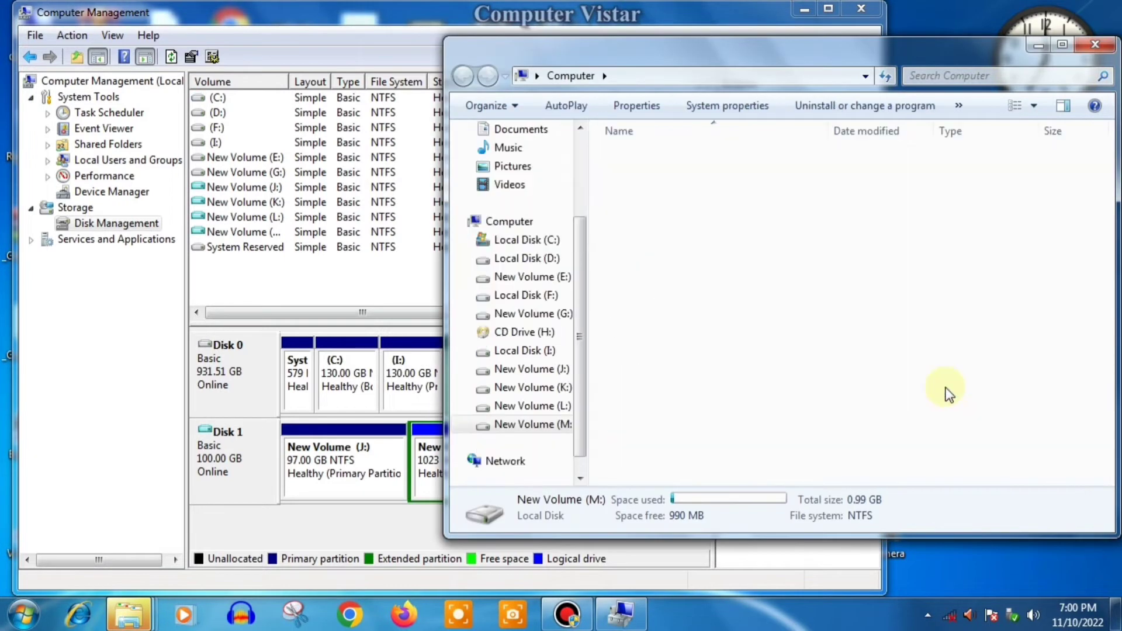
{"action": "left_click", "coordinate": [462, 76]}
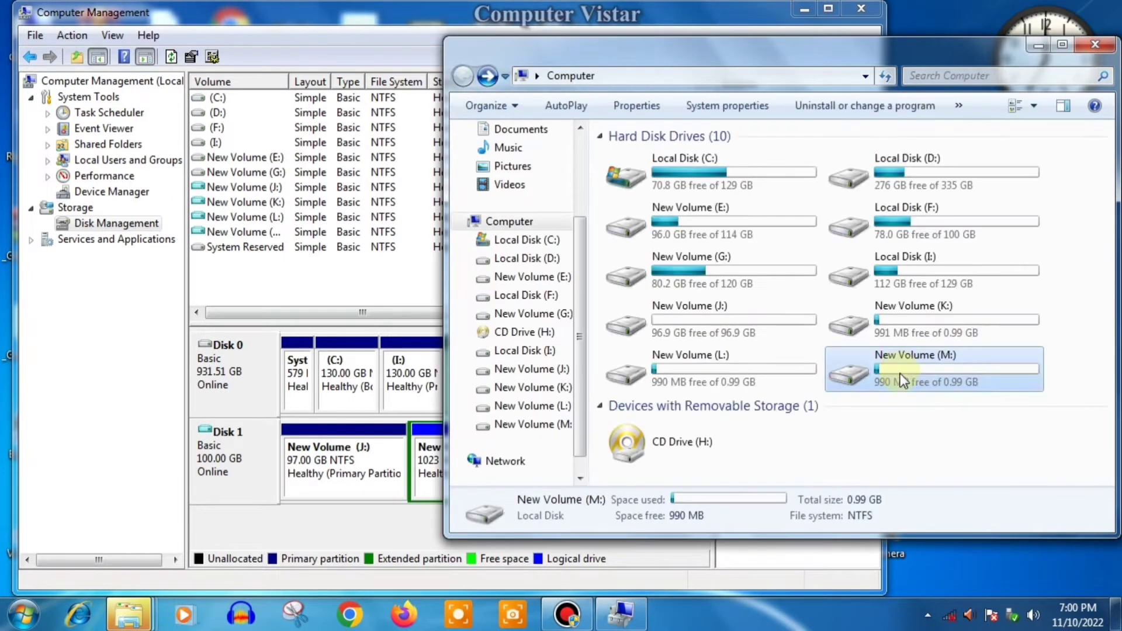
{"action": "left_click_drag", "start_coordinate": [843, 50], "coordinate": [919, 45]}
{"action": "left_click", "coordinate": [632, 21]}
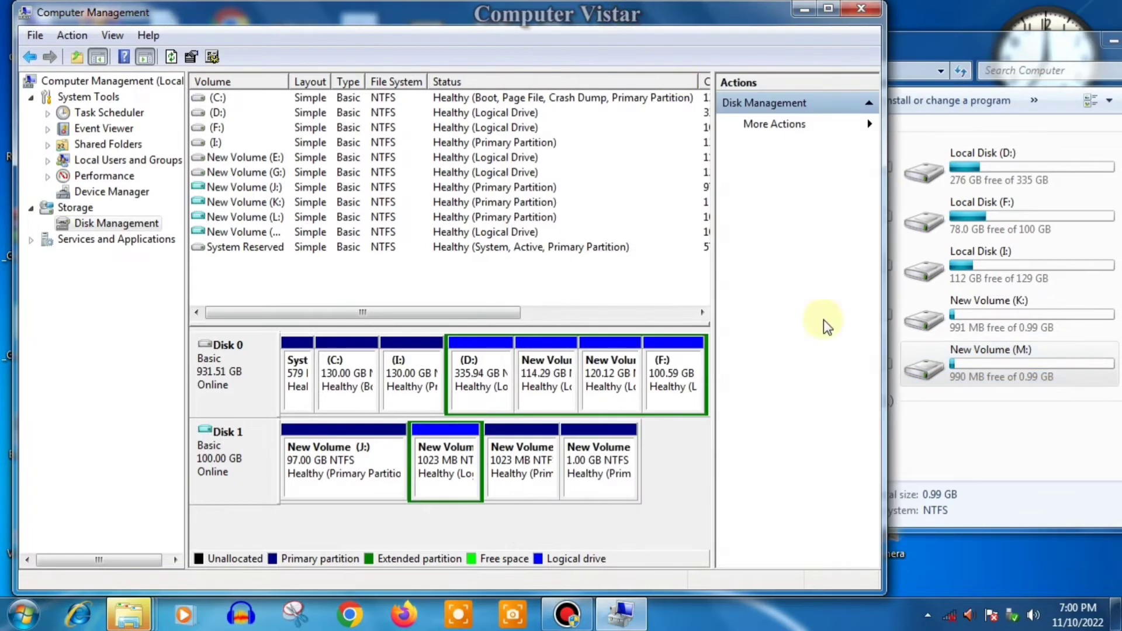
{"action": "left_click", "coordinate": [631, 498]}
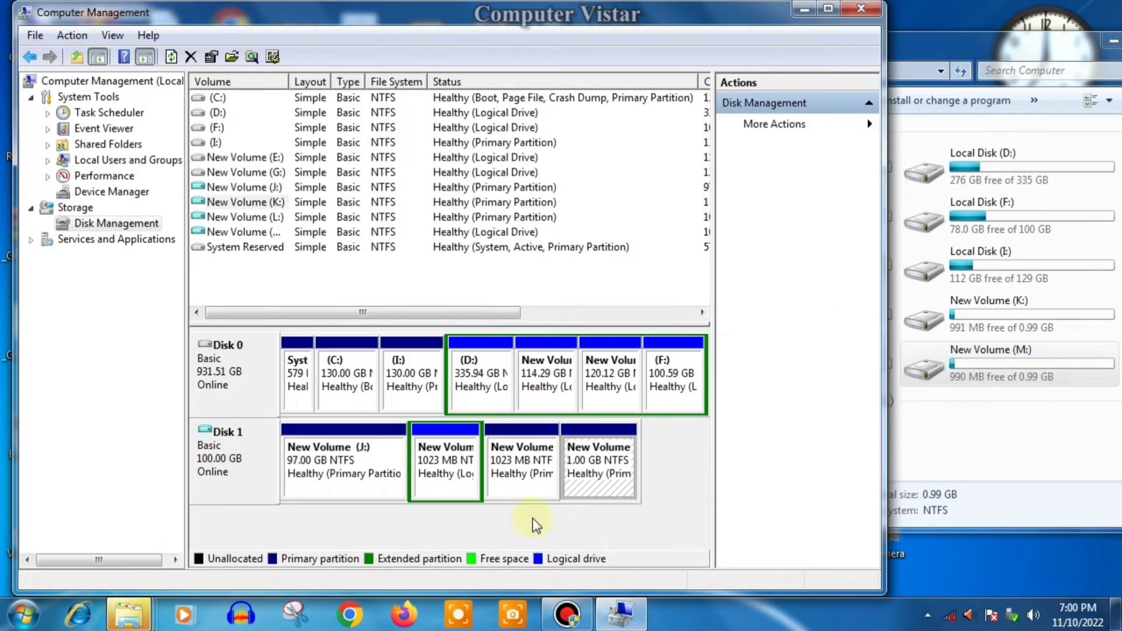
{"action": "left_click", "coordinate": [520, 529]}
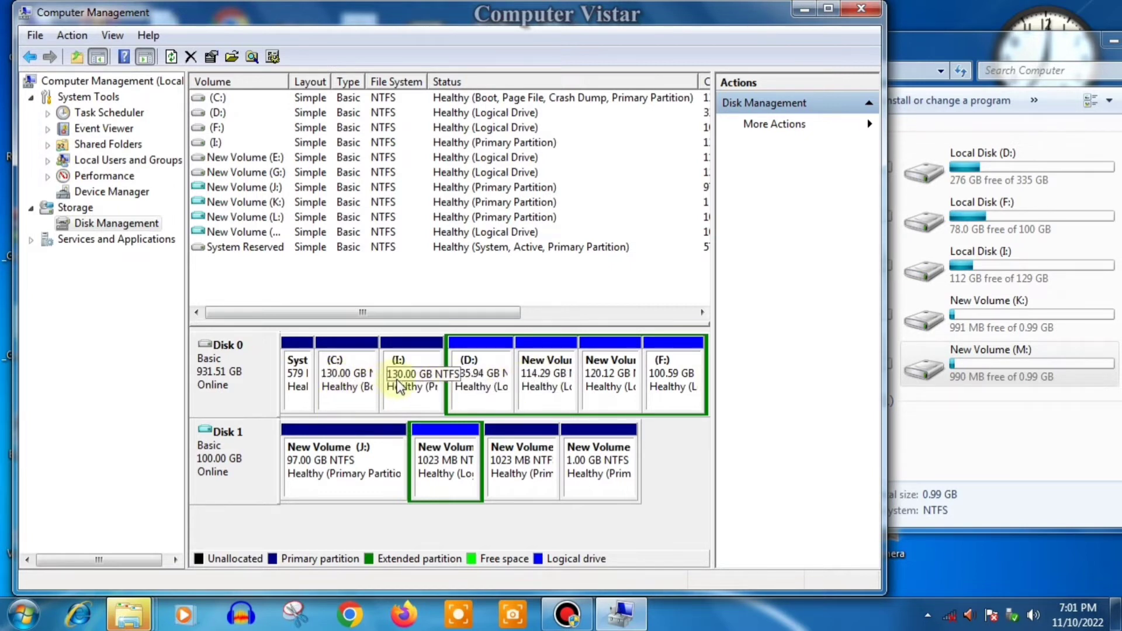
Step: Shrink volume J: by 1024 MB to free space for a fifth volume on Disk 1
{"action": "right_click", "coordinate": [348, 440]}
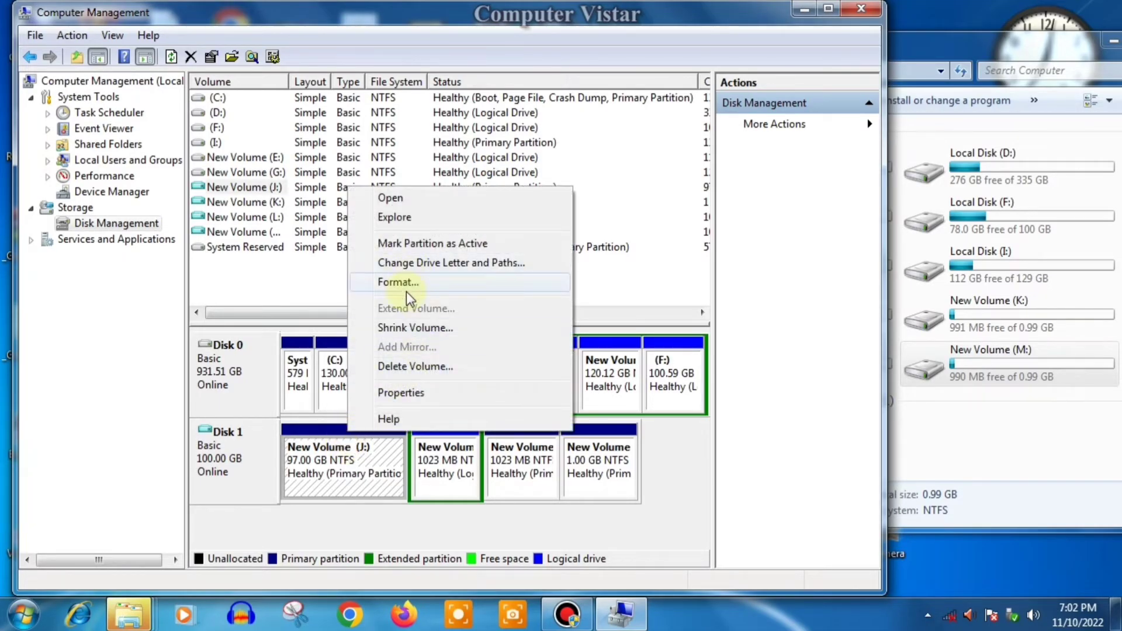
{"action": "left_click", "coordinate": [418, 327]}
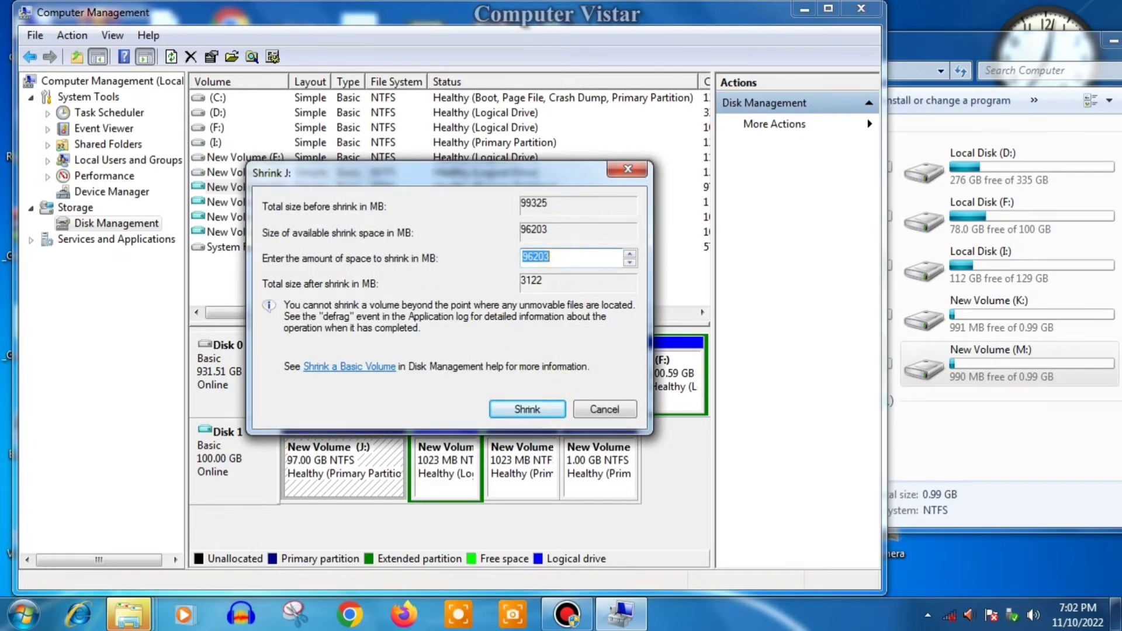
{"action": "type", "text": "1024"}
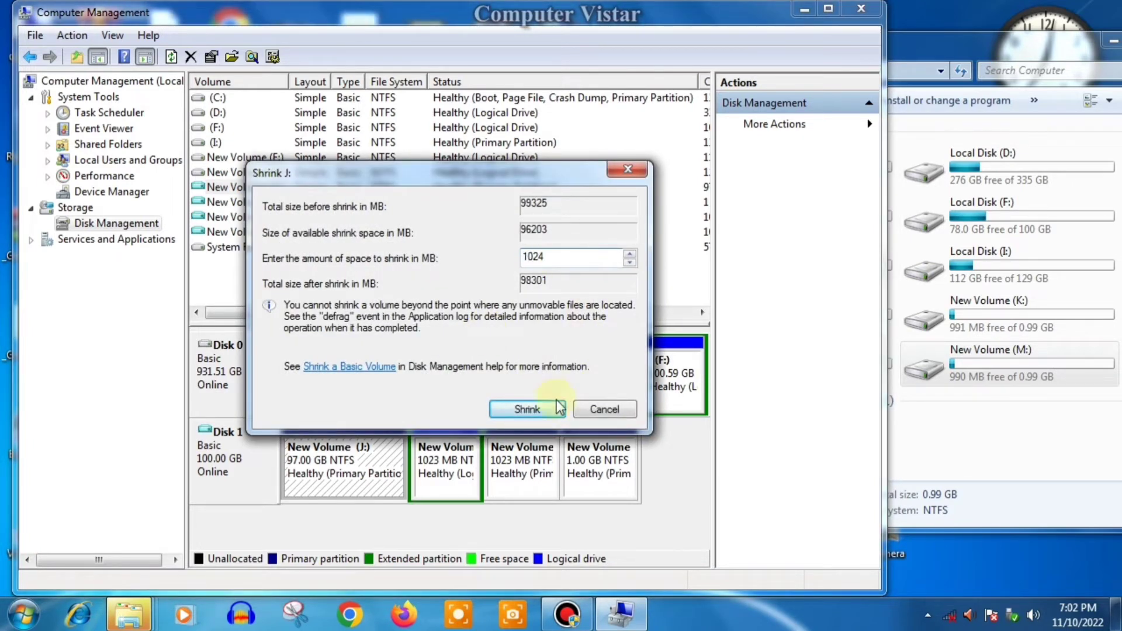
{"action": "left_click", "coordinate": [517, 407]}
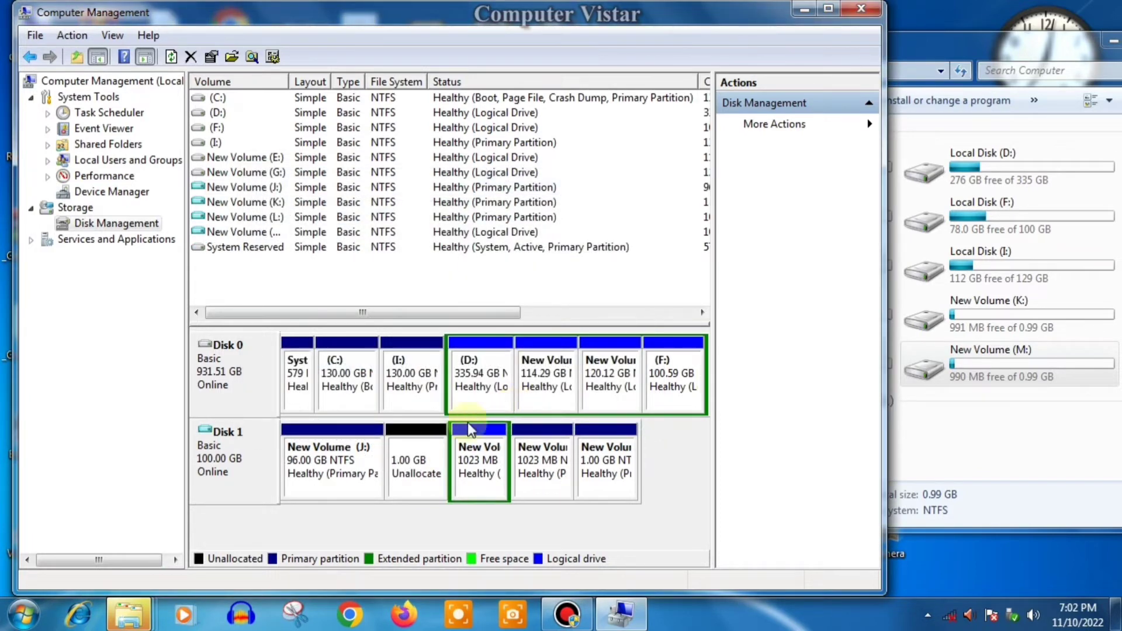
Step: Try to create a simple volume with drive letter N in the unallocated space between volumes J: and M: on Disk 1
{"action": "left_click", "coordinate": [407, 463]}
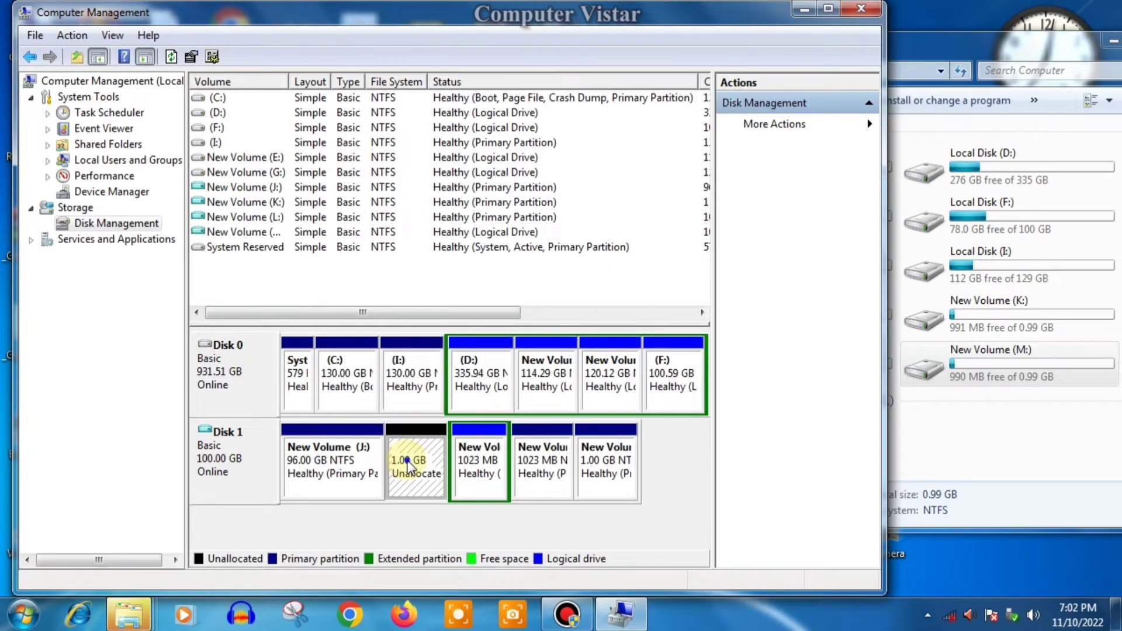
{"action": "right_click", "coordinate": [408, 466]}
{"action": "left_click", "coordinate": [476, 318]}
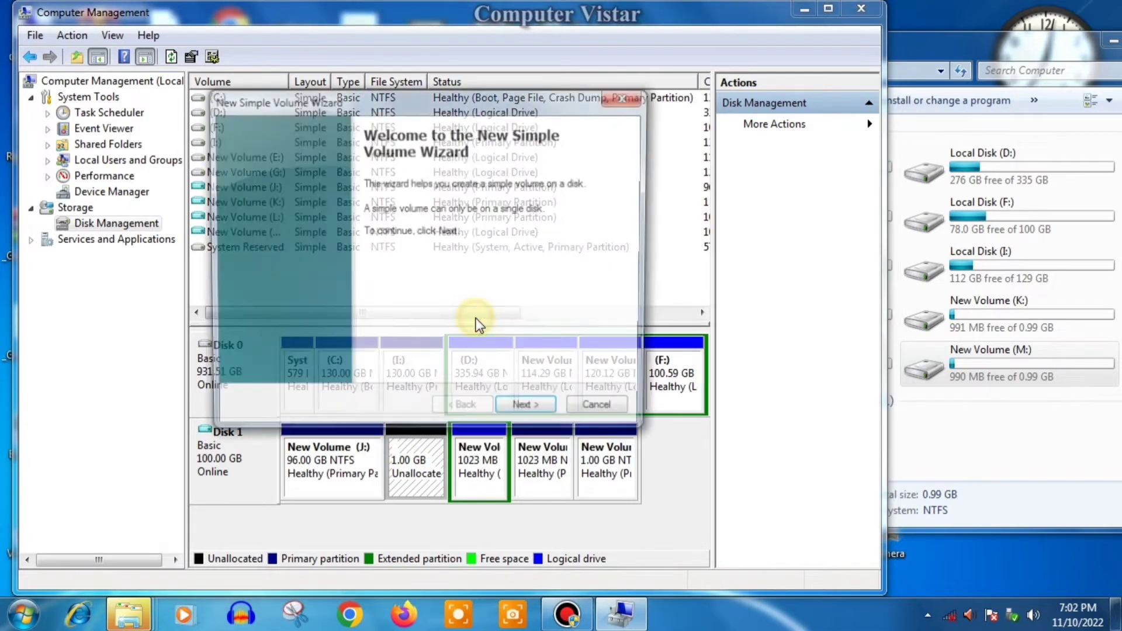
{"action": "left_click", "coordinate": [539, 415]}
{"action": "left_click", "coordinate": [539, 415]}
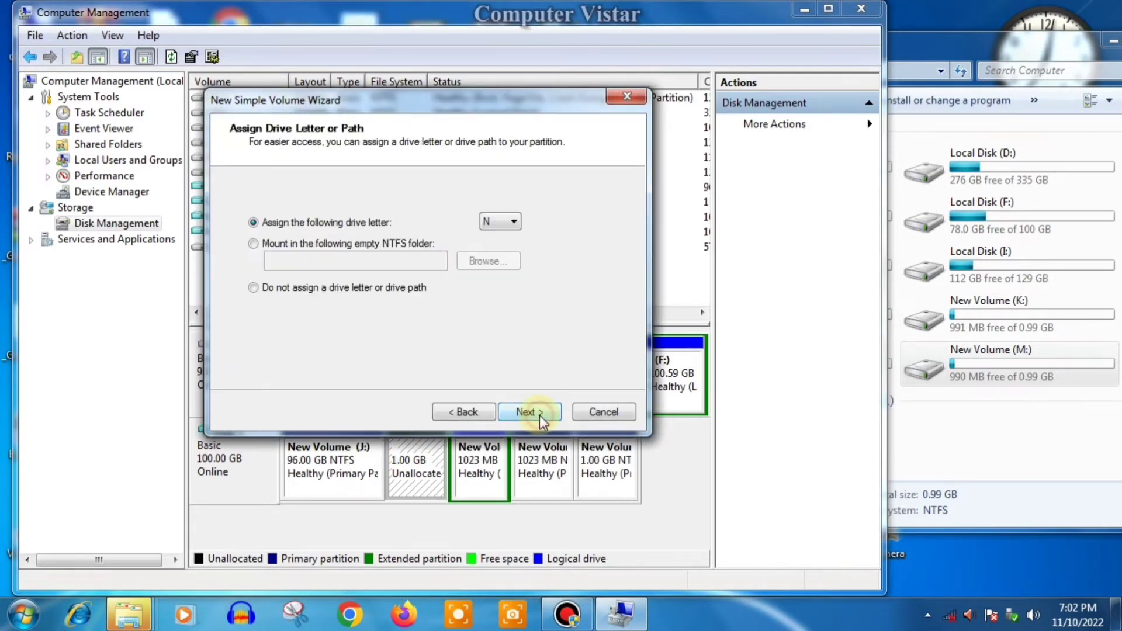
{"action": "left_click", "coordinate": [539, 415]}
{"action": "left_click", "coordinate": [539, 415]}
{"action": "left_click", "coordinate": [538, 414]}
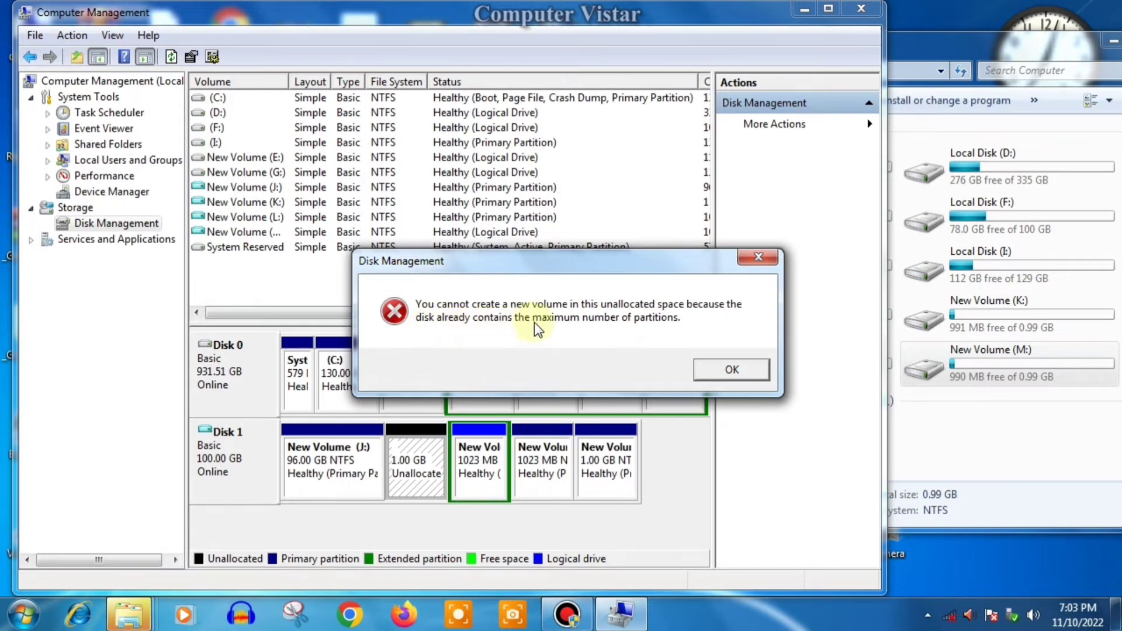
{"action": "left_click", "coordinate": [738, 368]}
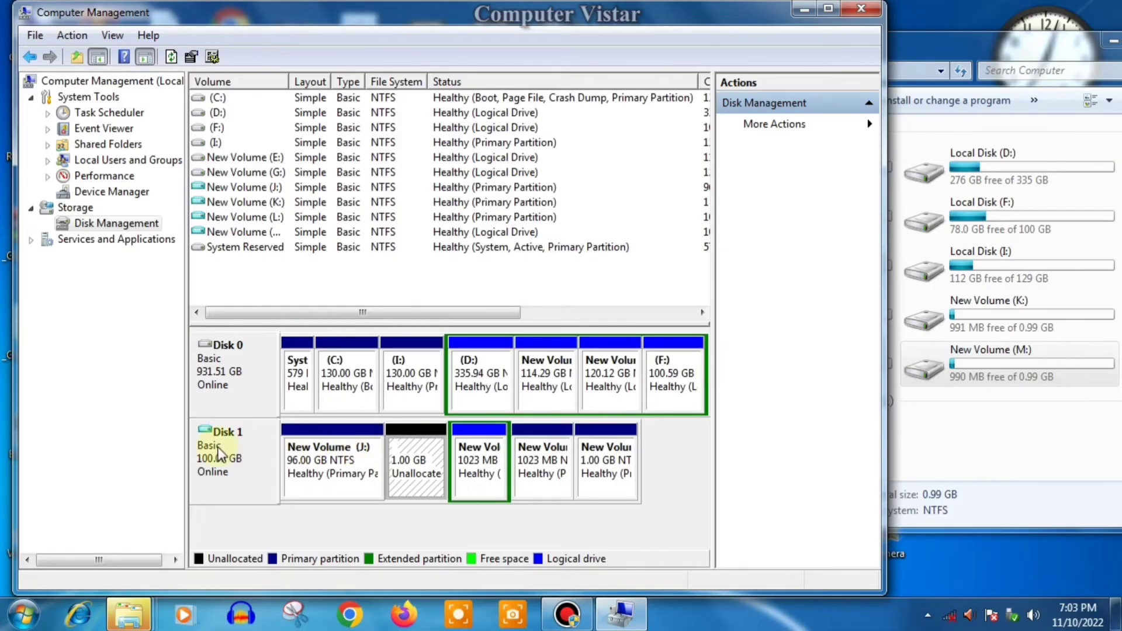
Step: Extend volume J: by the 1023 MB of unallocated space on Disk 1
{"action": "right_click", "coordinate": [412, 436]}
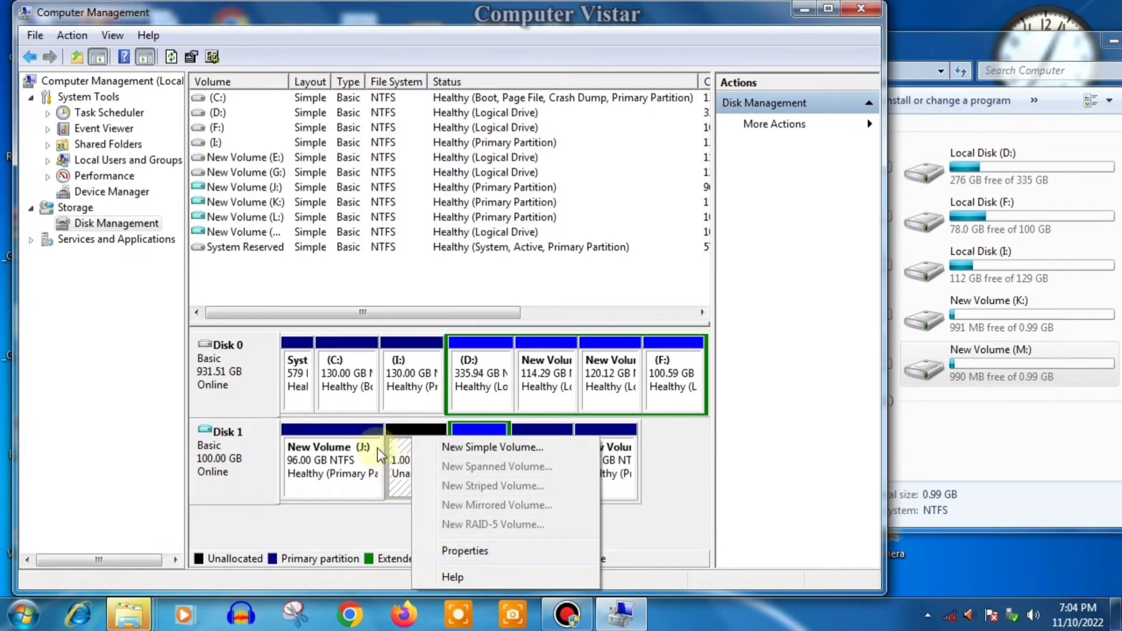
{"action": "left_click", "coordinate": [337, 459]}
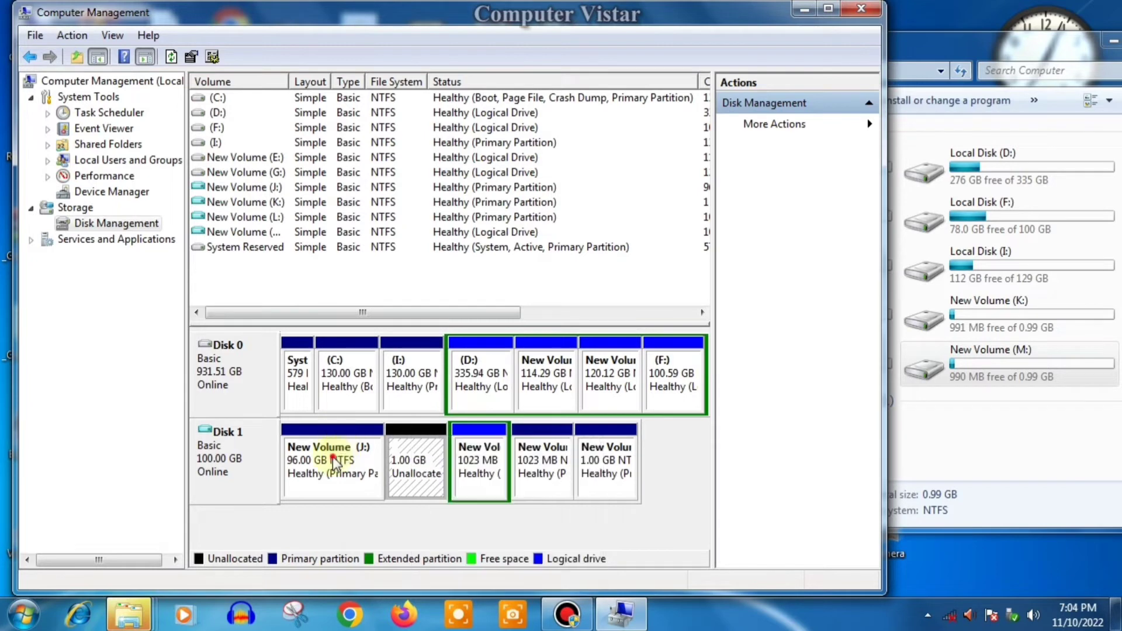
{"action": "left_click", "coordinate": [334, 462]}
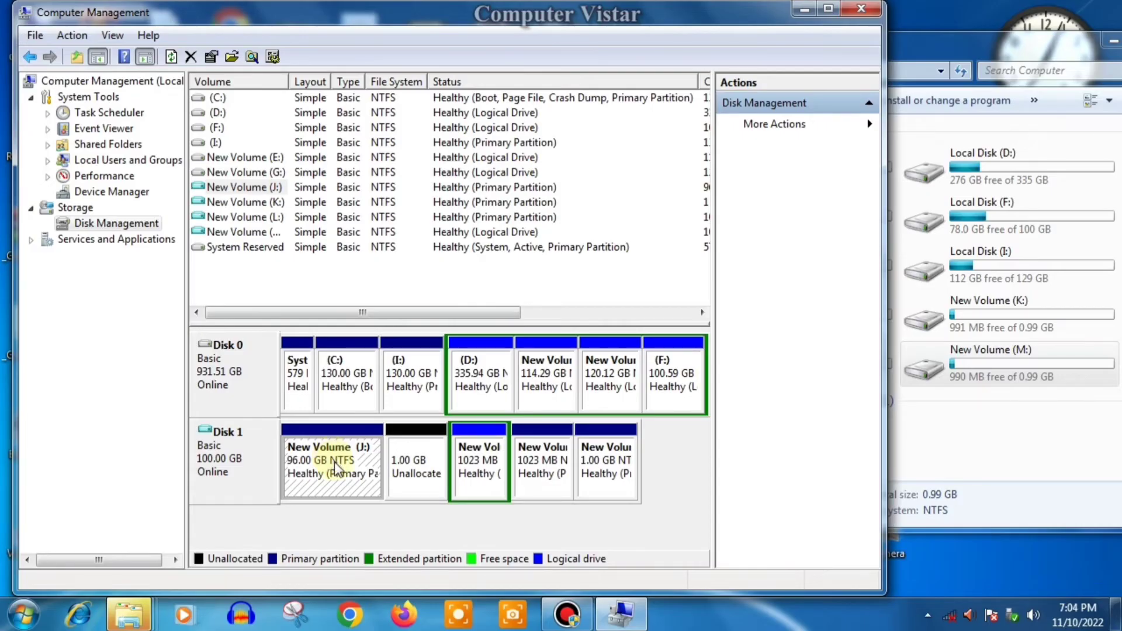
{"action": "right_click", "coordinate": [334, 462]}
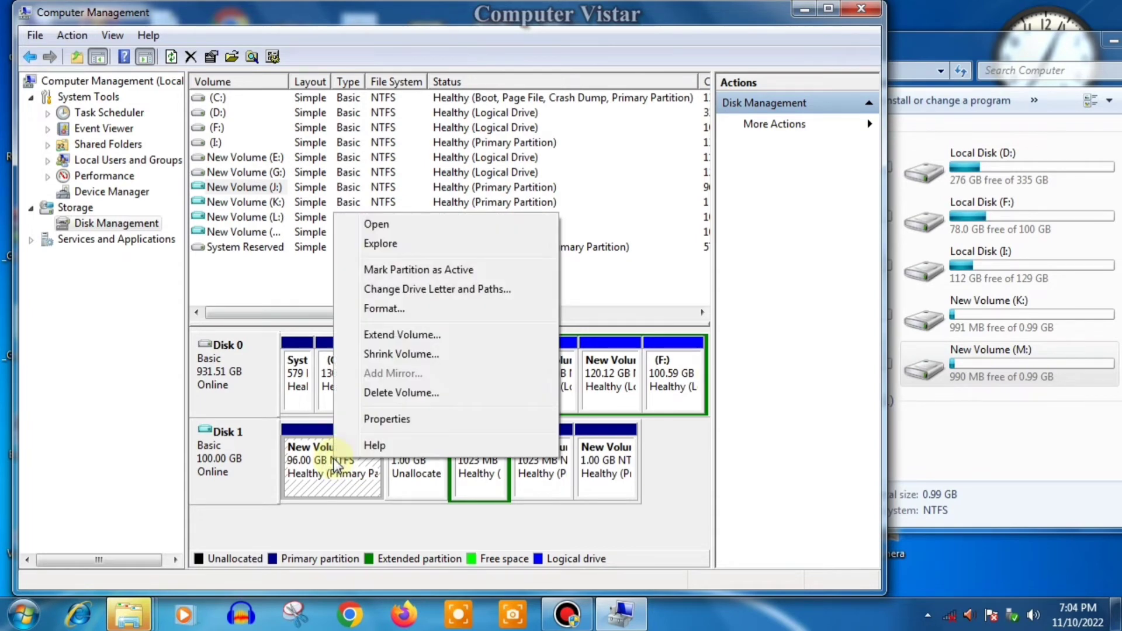
{"action": "left_click", "coordinate": [392, 335]}
{"action": "left_click", "coordinate": [530, 425]}
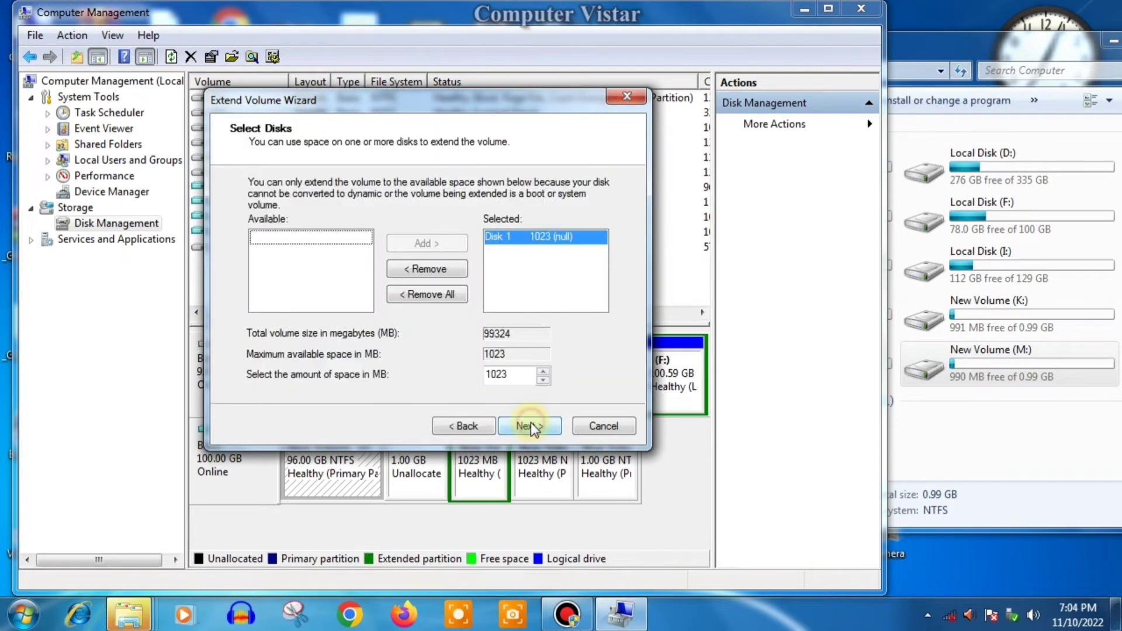
{"action": "left_click", "coordinate": [530, 425]}
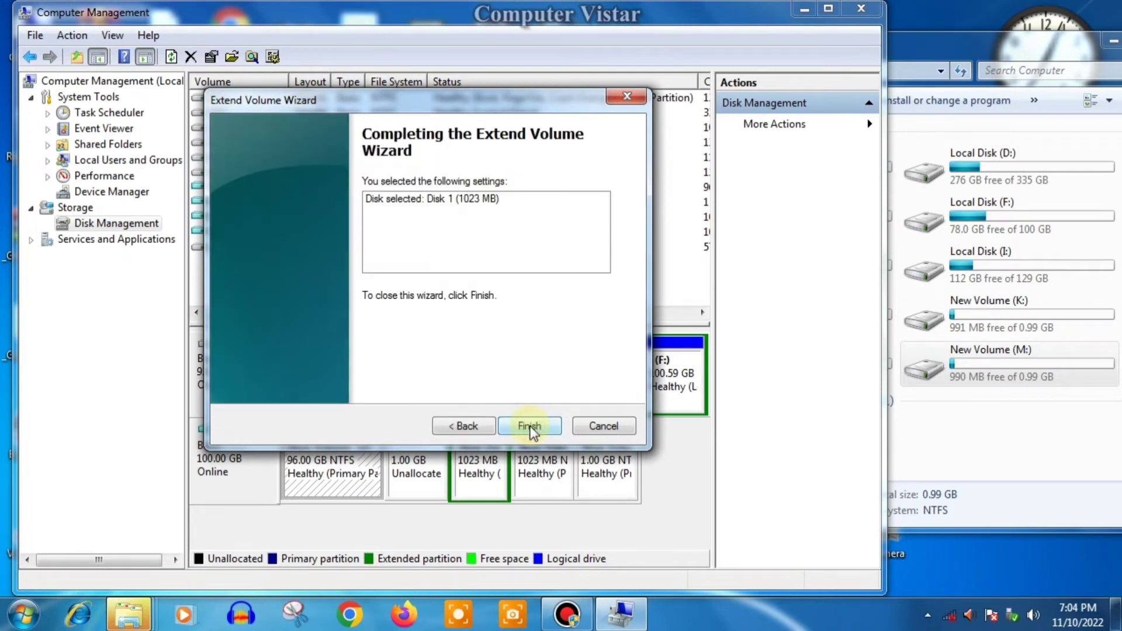
{"action": "left_click", "coordinate": [529, 426]}
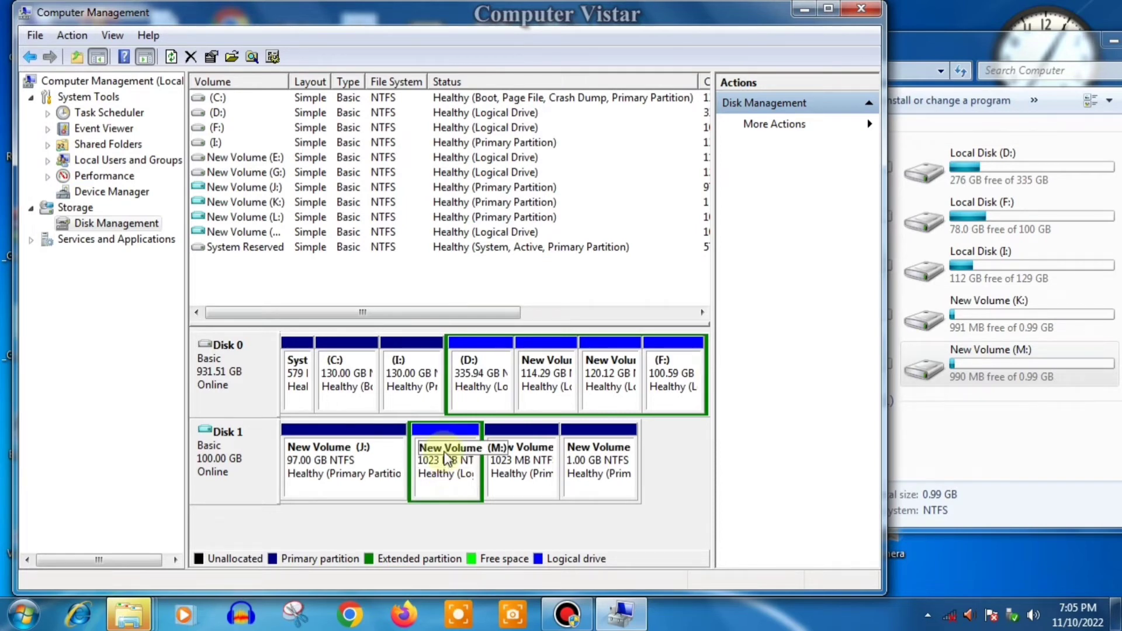
Step: Shrink logical volume M: on Disk 1 by 632 MB
{"action": "right_click", "coordinate": [445, 456]}
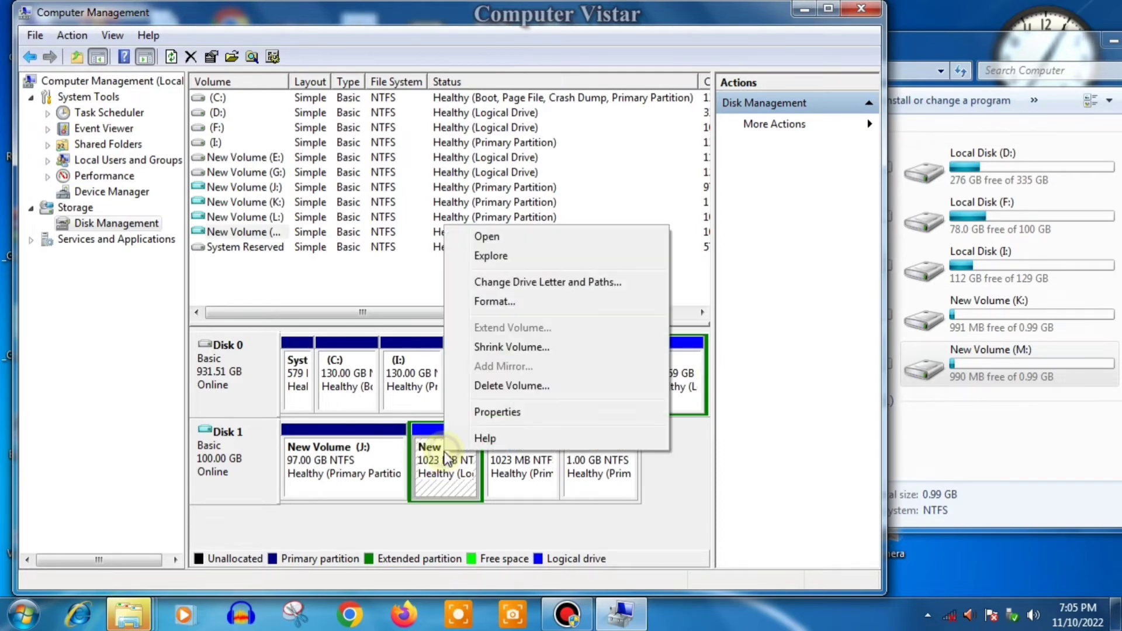
{"action": "left_click", "coordinate": [506, 347]}
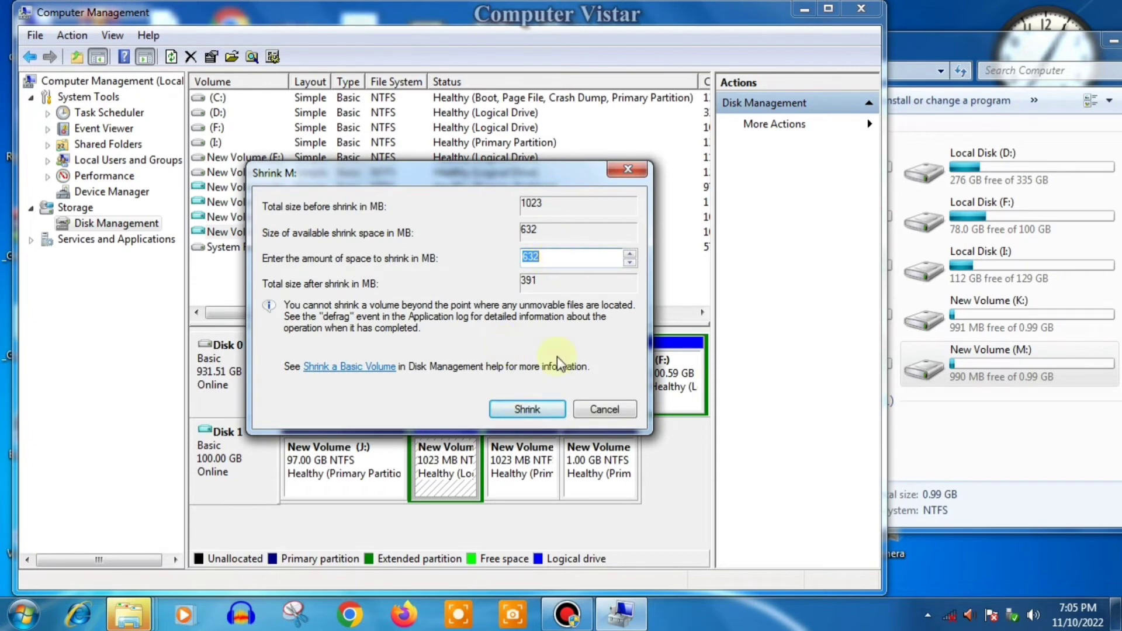
{"action": "left_click", "coordinate": [532, 409]}
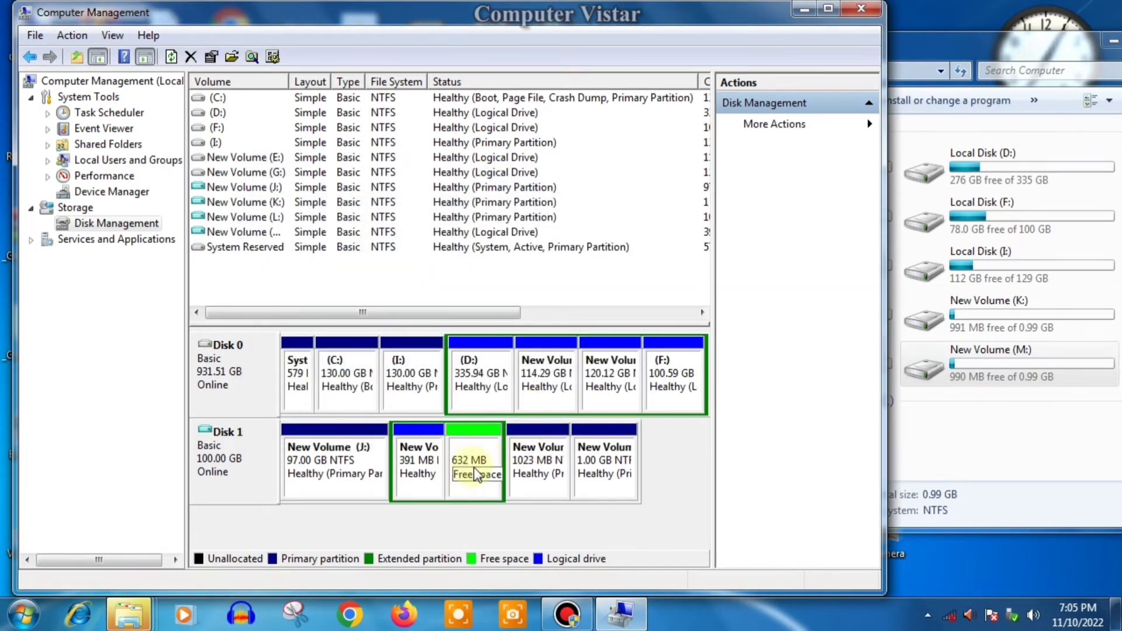
Step: Close the Computer Management window and the AutoPlay prompt behind it
{"action": "left_click", "coordinate": [860, 10]}
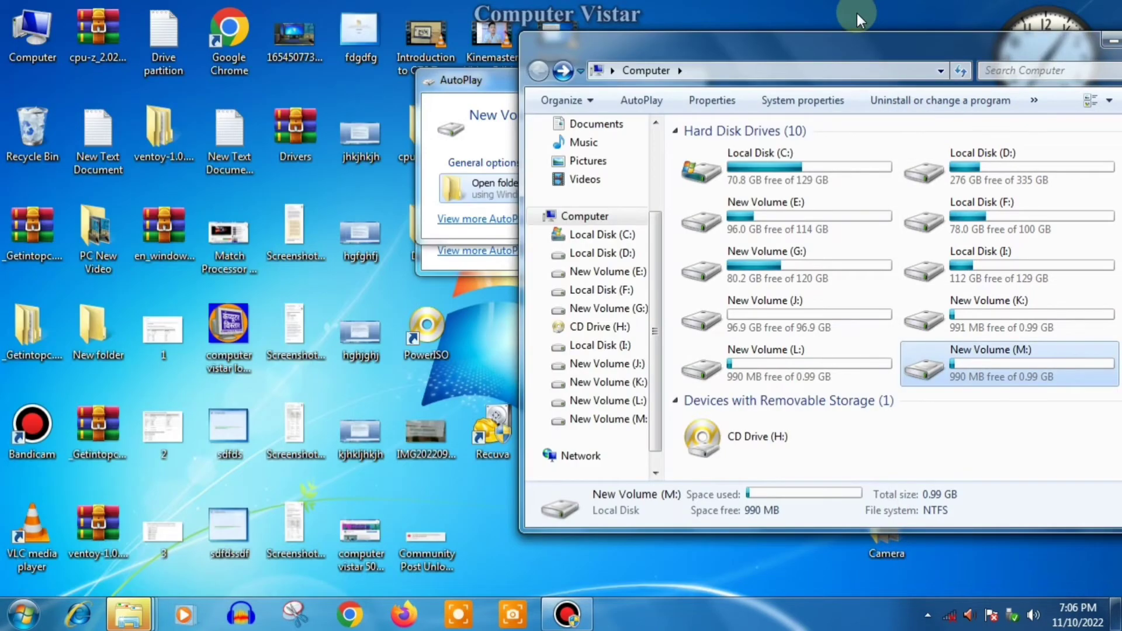
{"action": "left_click_drag", "start_coordinate": [461, 80], "coordinate": [344, 163]}
{"action": "left_click", "coordinate": [574, 163]}
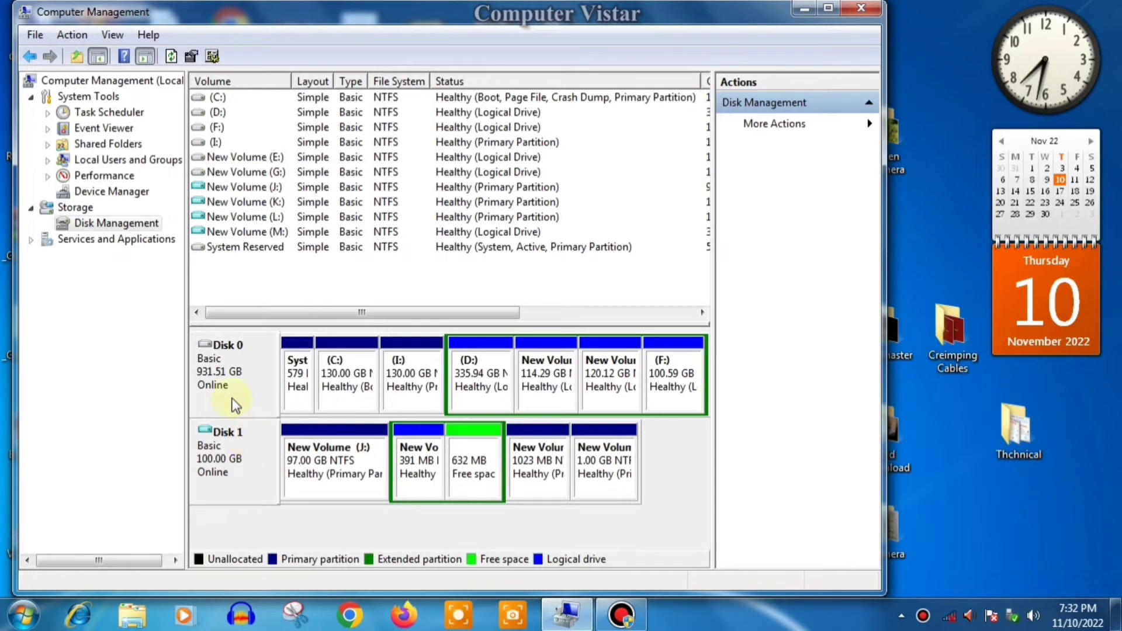
Step: Begin creating a new virtual hard disk and set its file location to 200gb on drive D:
{"action": "right_click", "coordinate": [127, 223]}
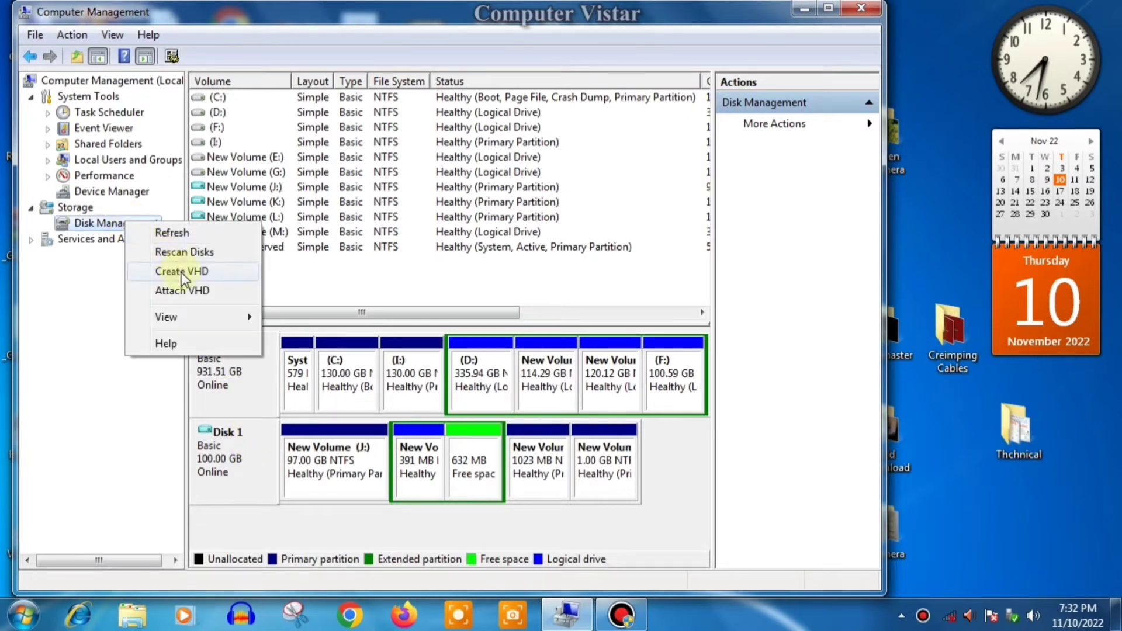
{"action": "left_click", "coordinate": [181, 275]}
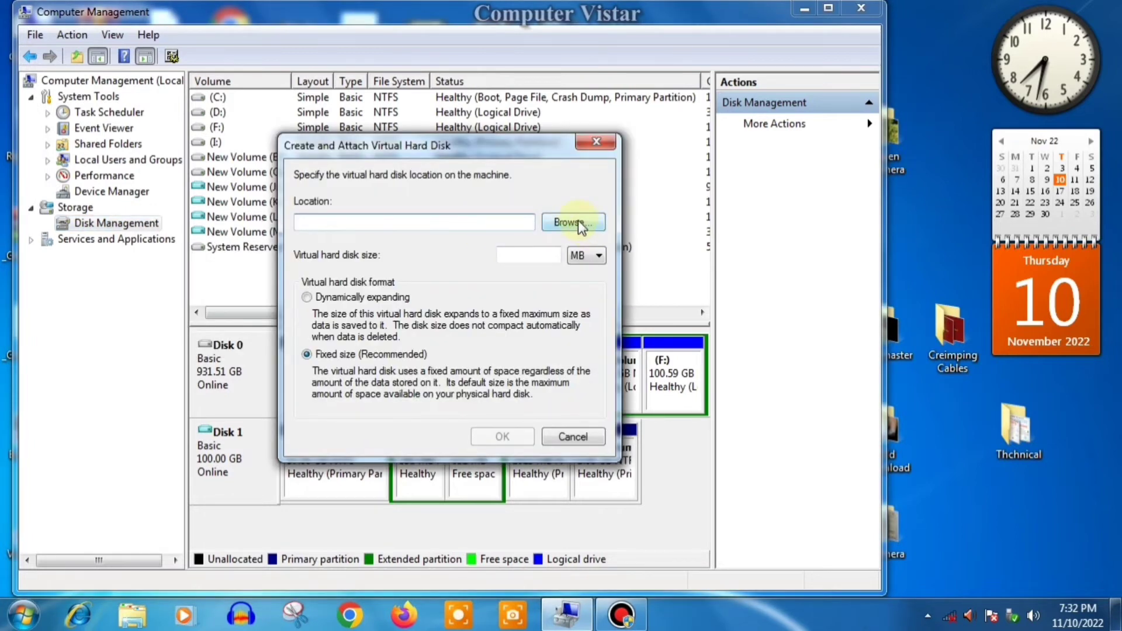
{"action": "left_click", "coordinate": [577, 220]}
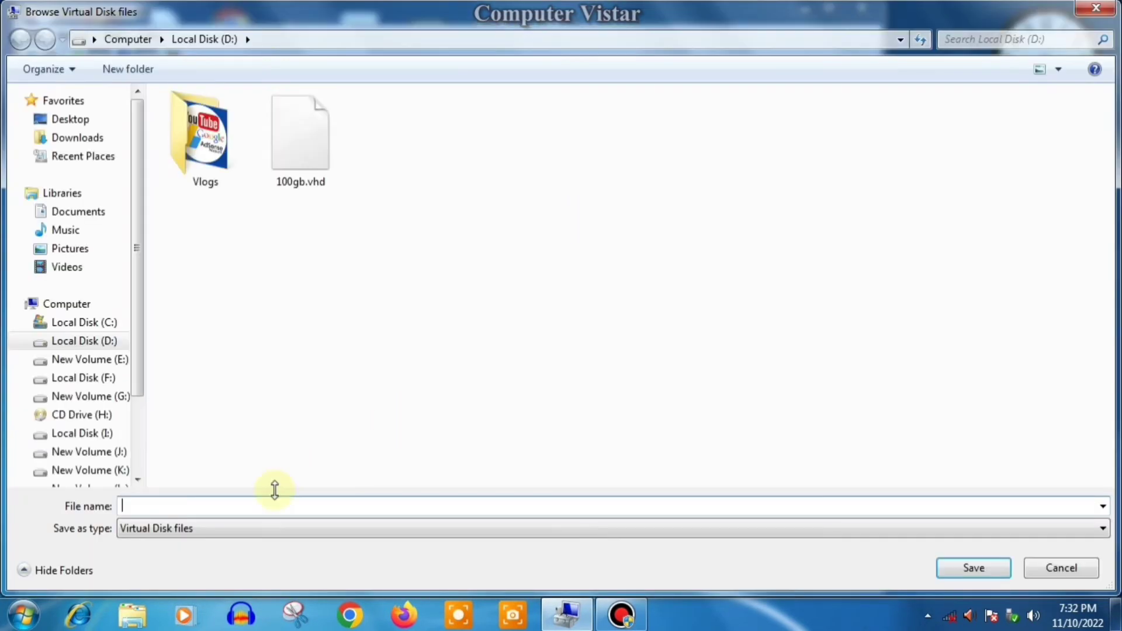
{"action": "type", "text": "2000"}
{"action": "key", "text": "BackSpace"}
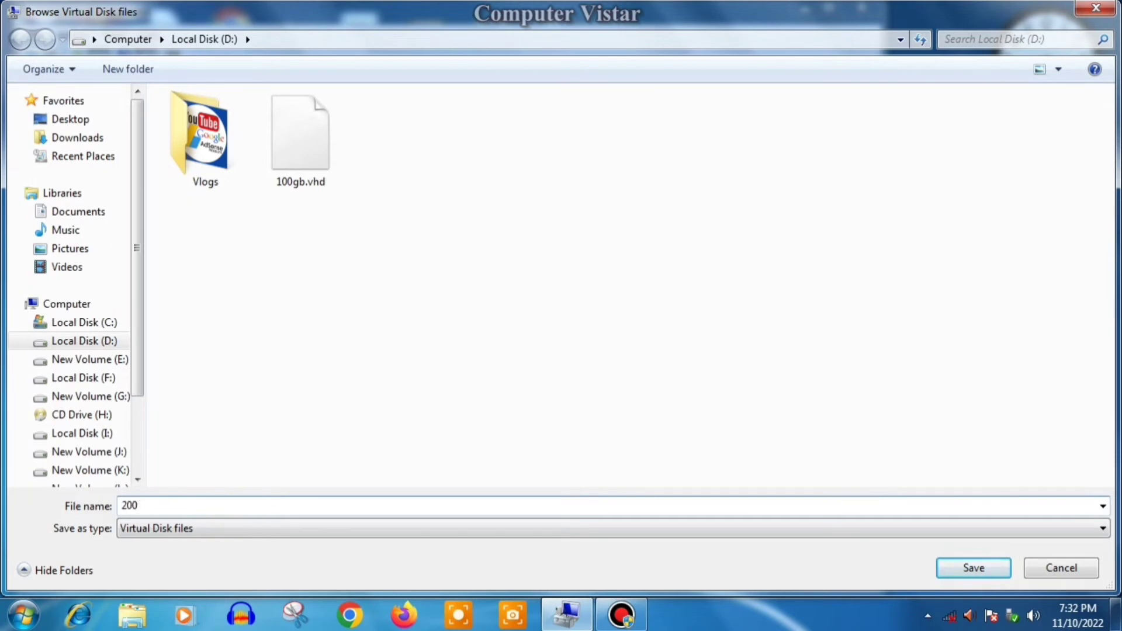
{"action": "type", "text": "gb"}
{"action": "left_click", "coordinate": [996, 572]}
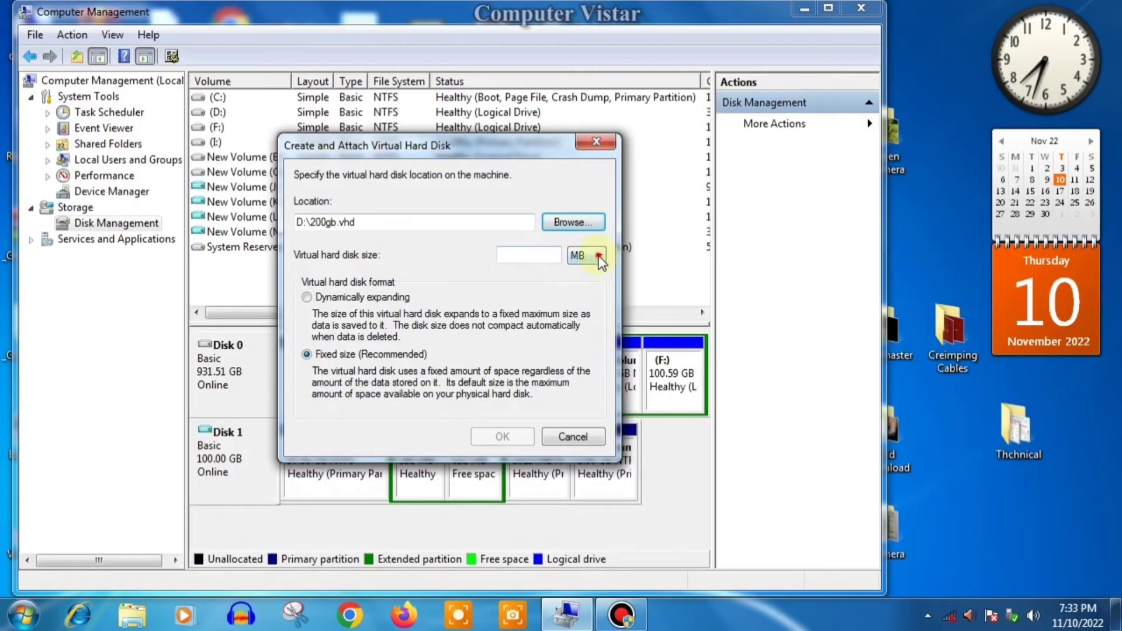
Step: Set the virtual hard disk's size to 200 GB with the dynamically expanding format and create it
{"action": "left_click", "coordinate": [598, 255]}
{"action": "left_click", "coordinate": [590, 284]}
{"action": "left_click", "coordinate": [514, 255]}
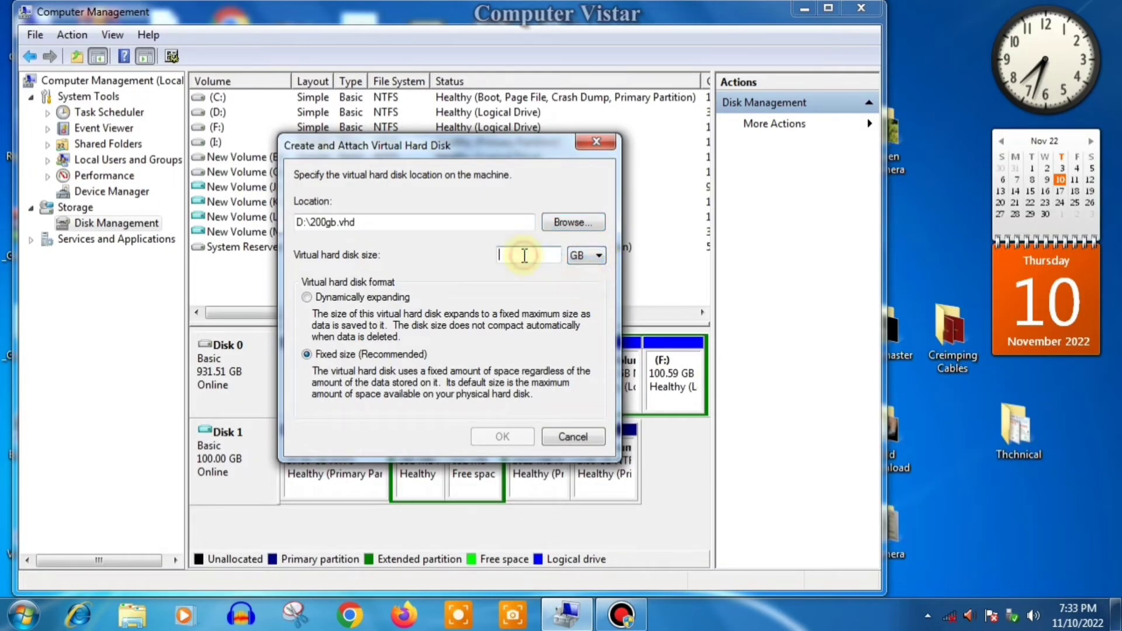
{"action": "type", "text": "200"}
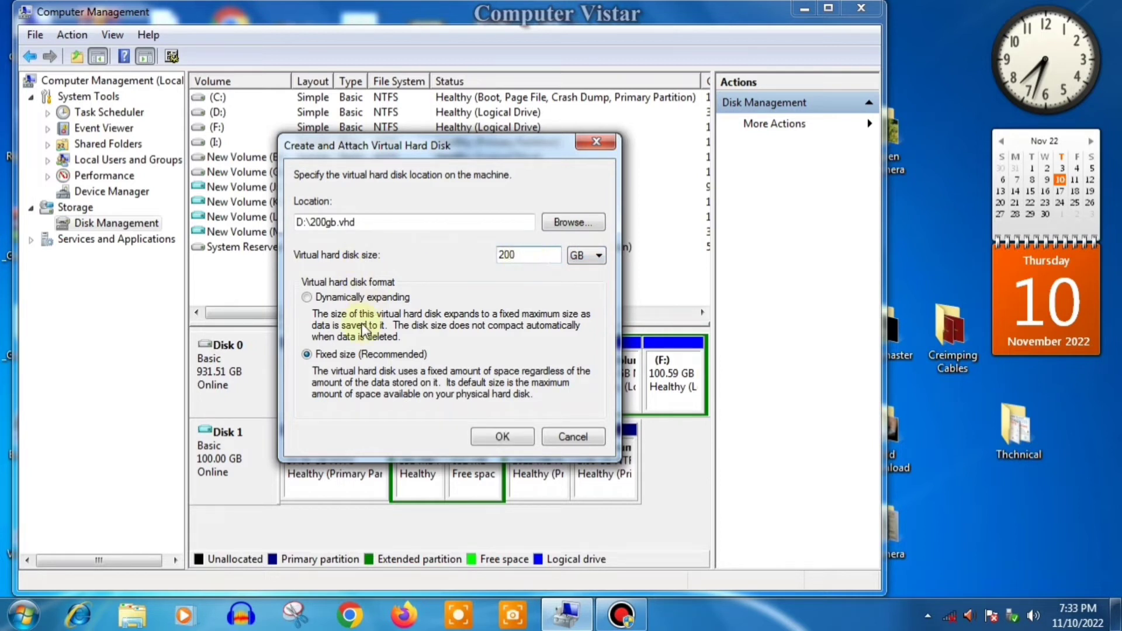
{"action": "left_click", "coordinate": [308, 296]}
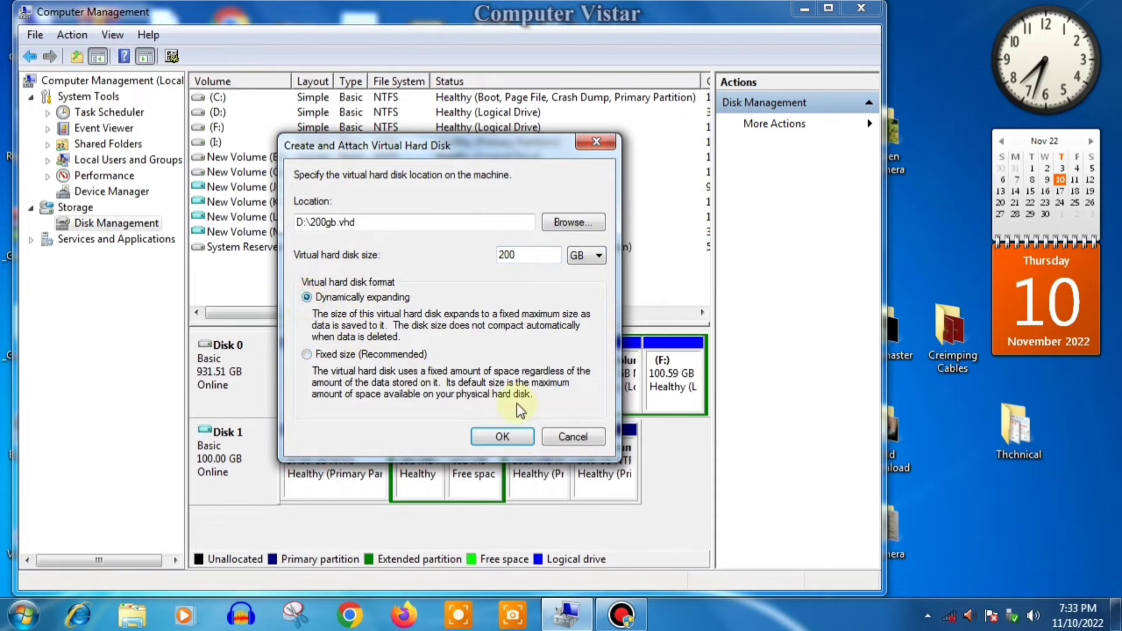
{"action": "left_click", "coordinate": [503, 437]}
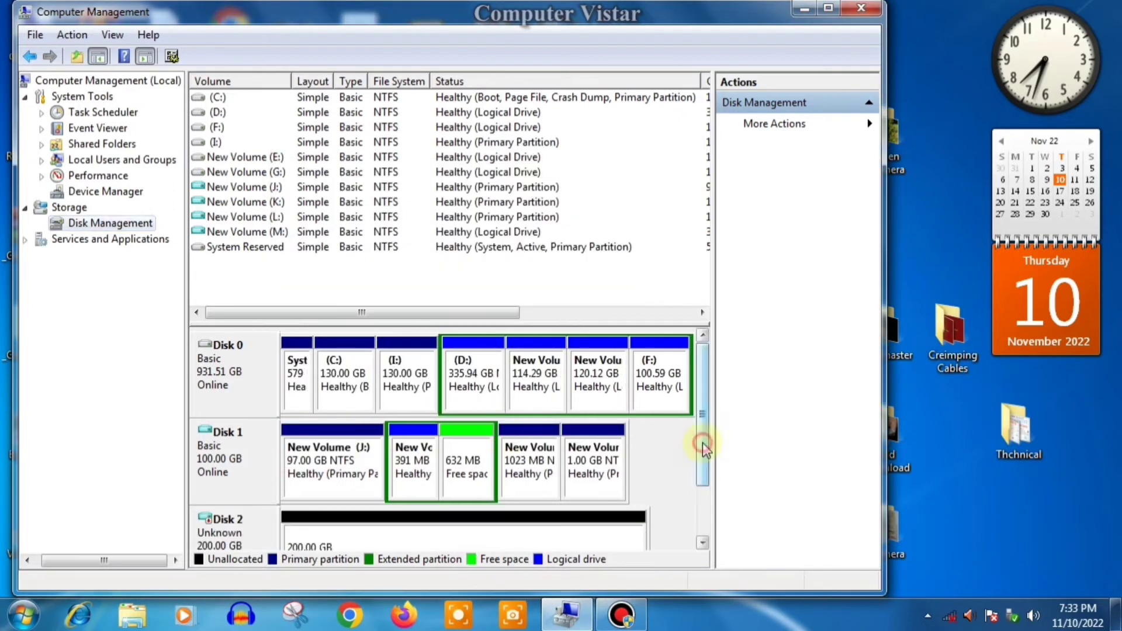
Step: Initialize Disk 2 with the GPT (GUID Partition Table) partition style
{"action": "left_click_drag", "start_coordinate": [702, 461], "coordinate": [699, 499]}
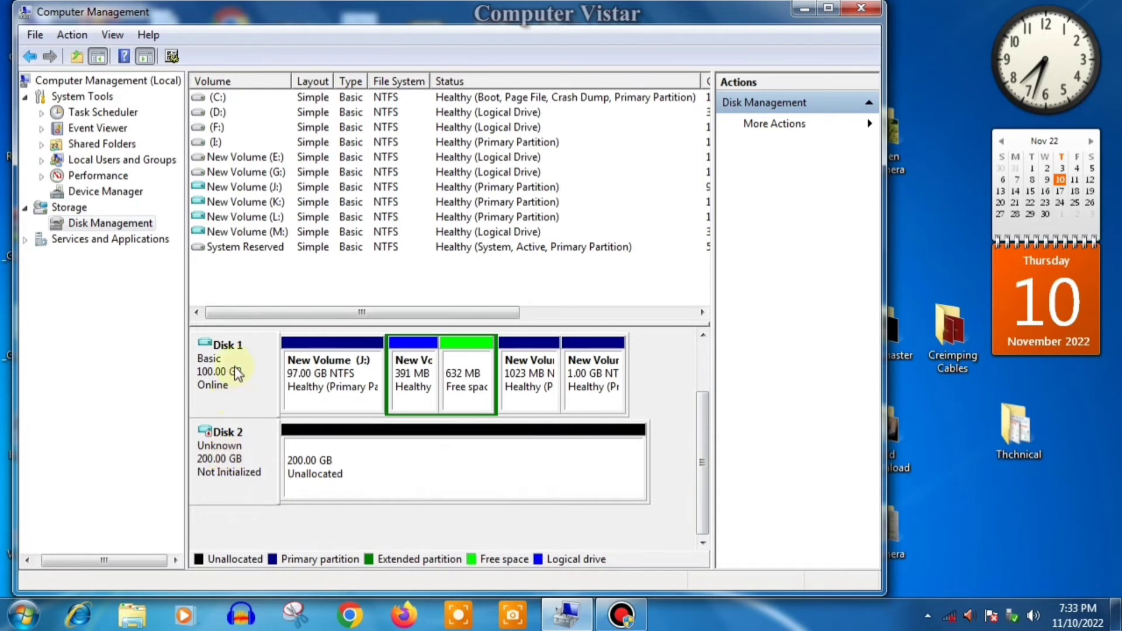
{"action": "left_click", "coordinate": [236, 449]}
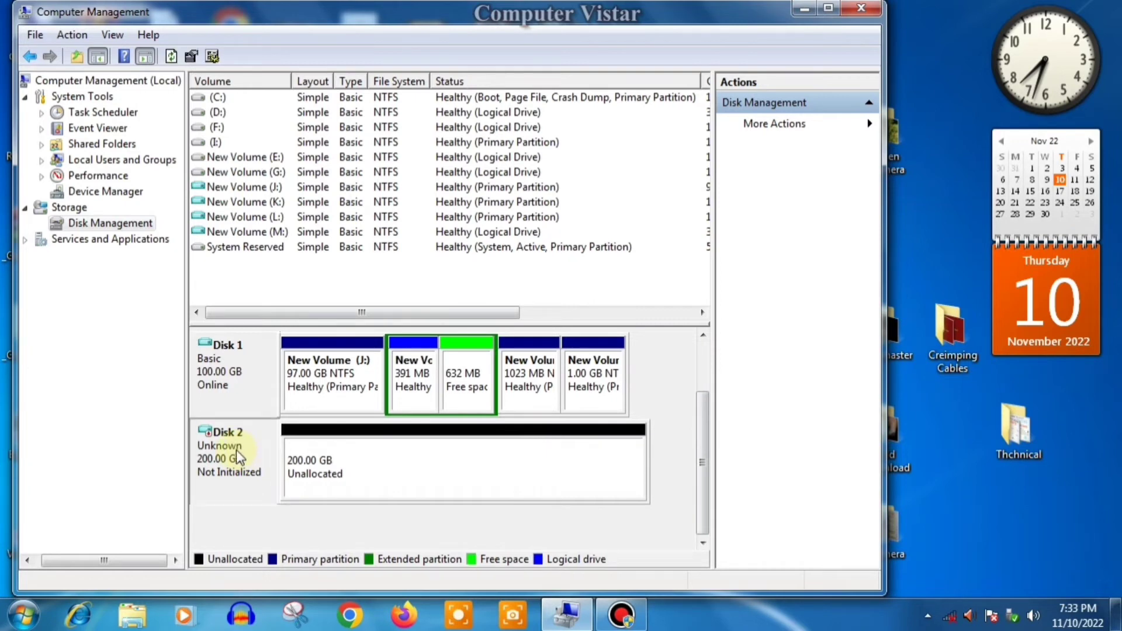
{"action": "right_click", "coordinate": [237, 451]}
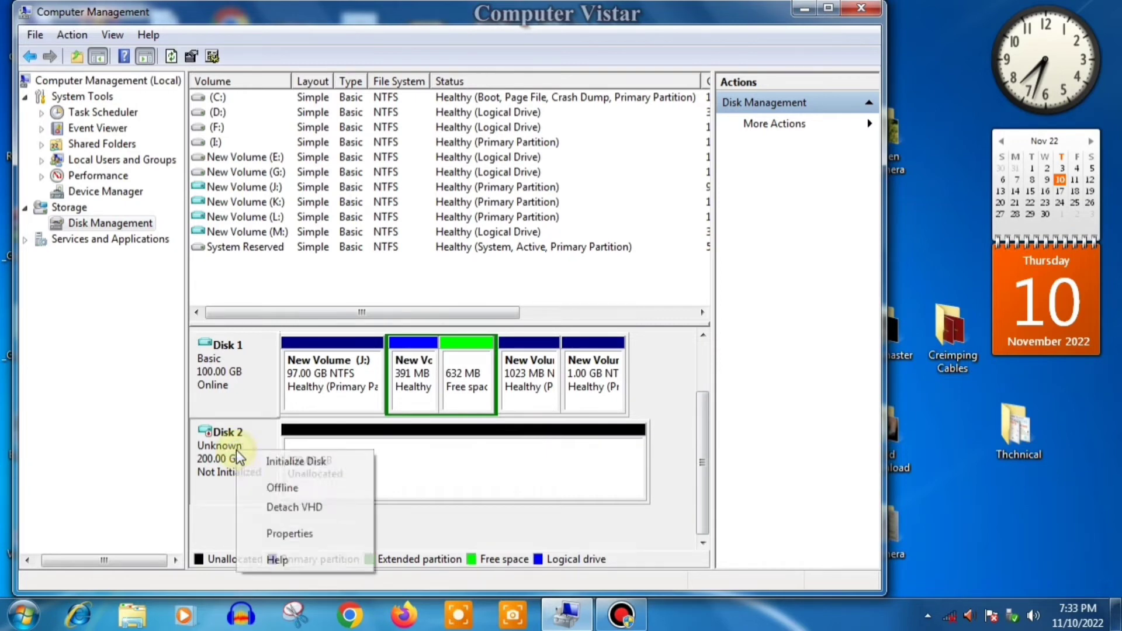
{"action": "left_click", "coordinate": [289, 464]}
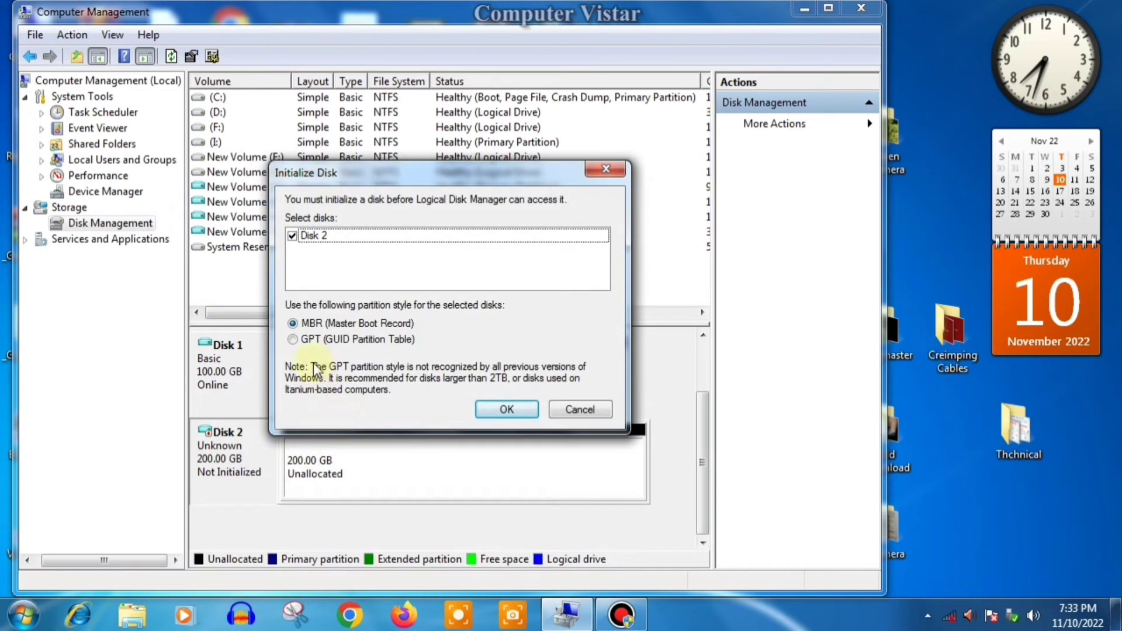
{"action": "left_click", "coordinate": [305, 343]}
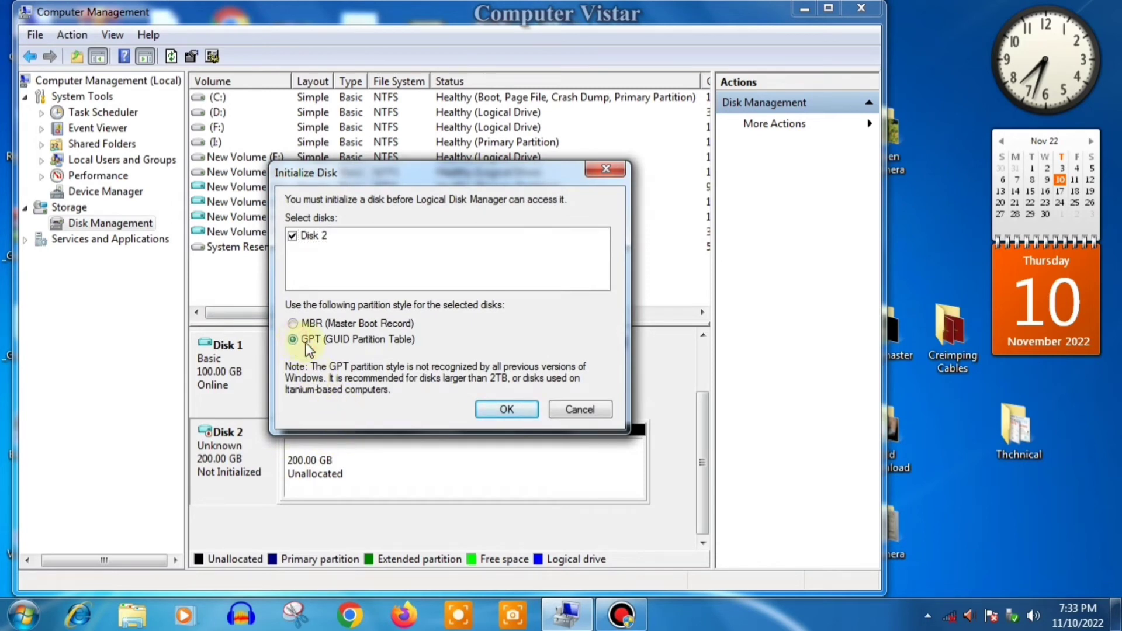
{"action": "left_click", "coordinate": [506, 410]}
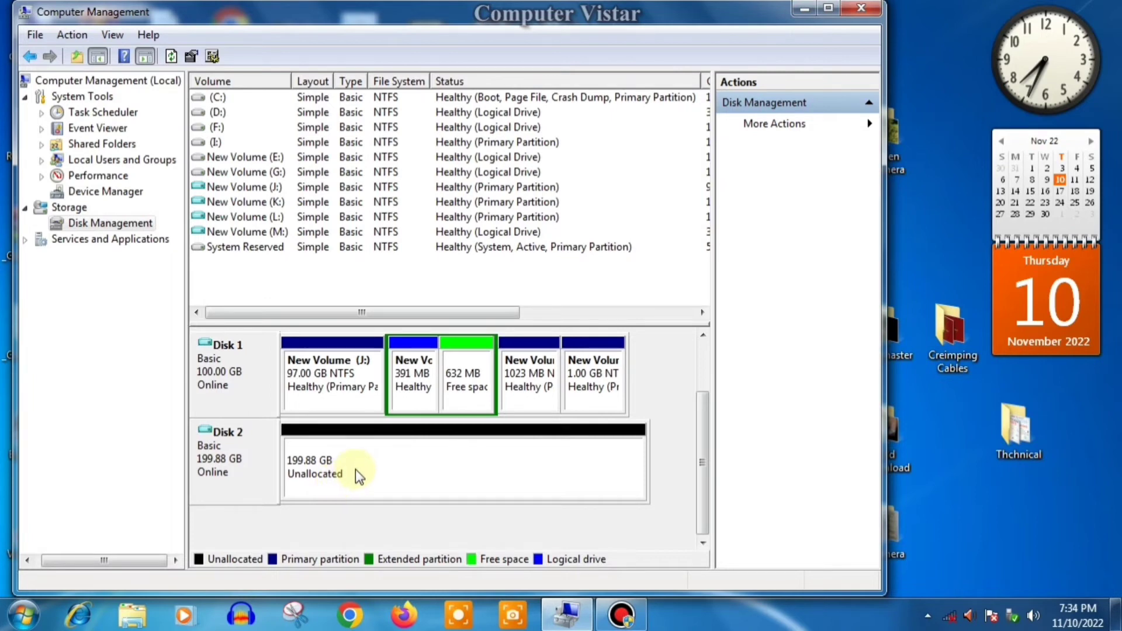
Step: Open the Computer window beside Disk Management and create a full-size, quick-formatted NTFS simple volume with drive letter N on Disk 2
{"action": "key", "text": "super+e"}
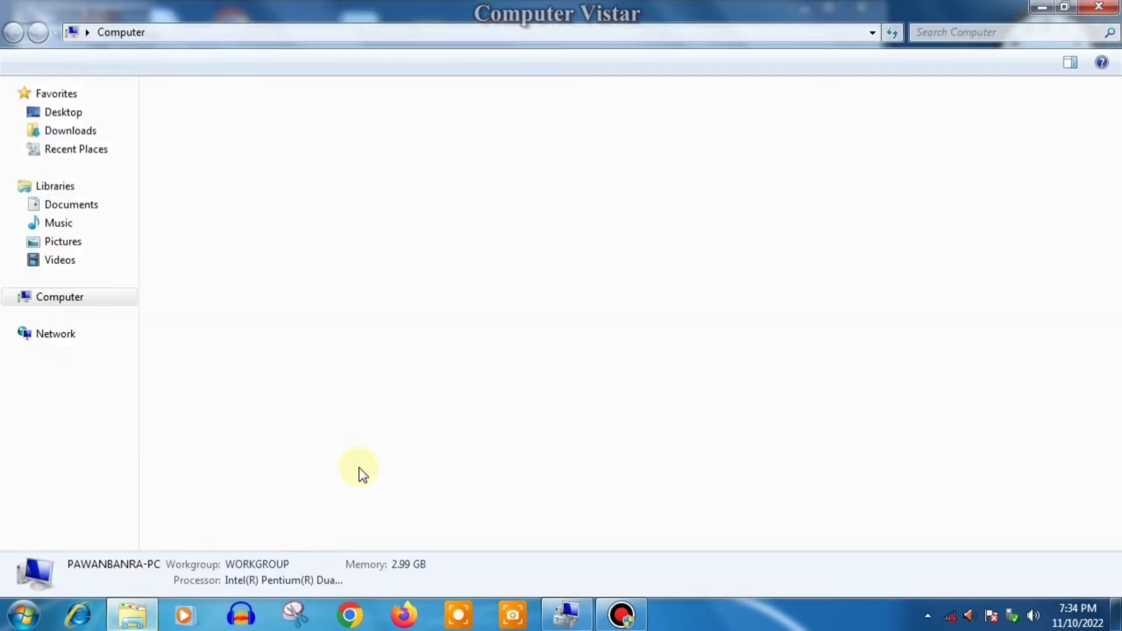
{"action": "left_click_drag", "start_coordinate": [772, 23], "coordinate": [833, 71]}
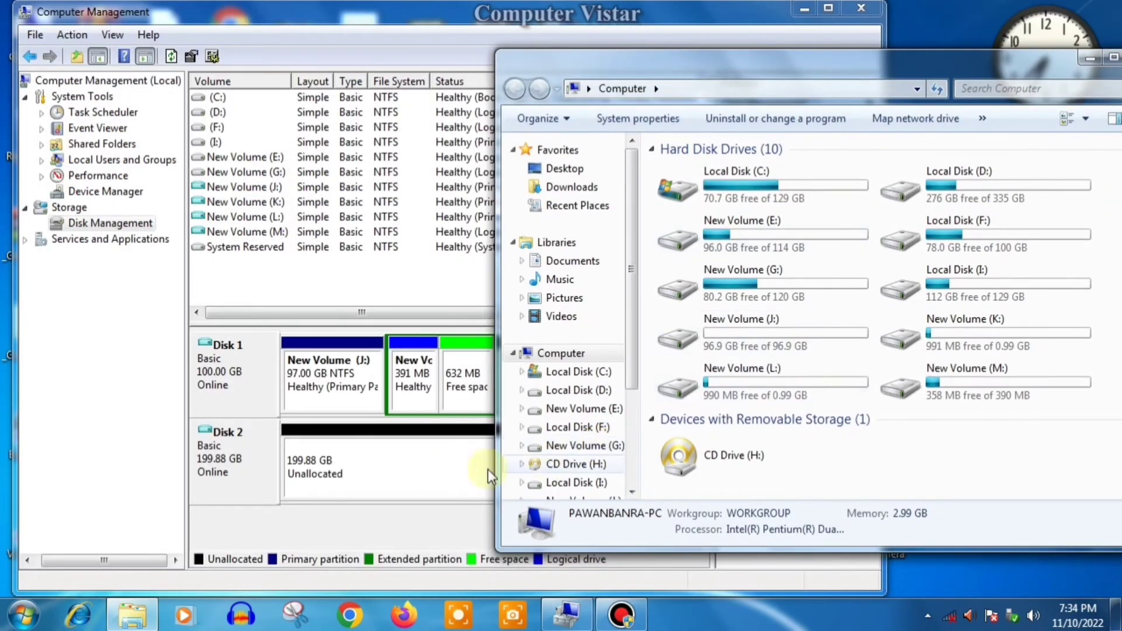
{"action": "left_click", "coordinate": [408, 469]}
{"action": "right_click", "coordinate": [411, 466]}
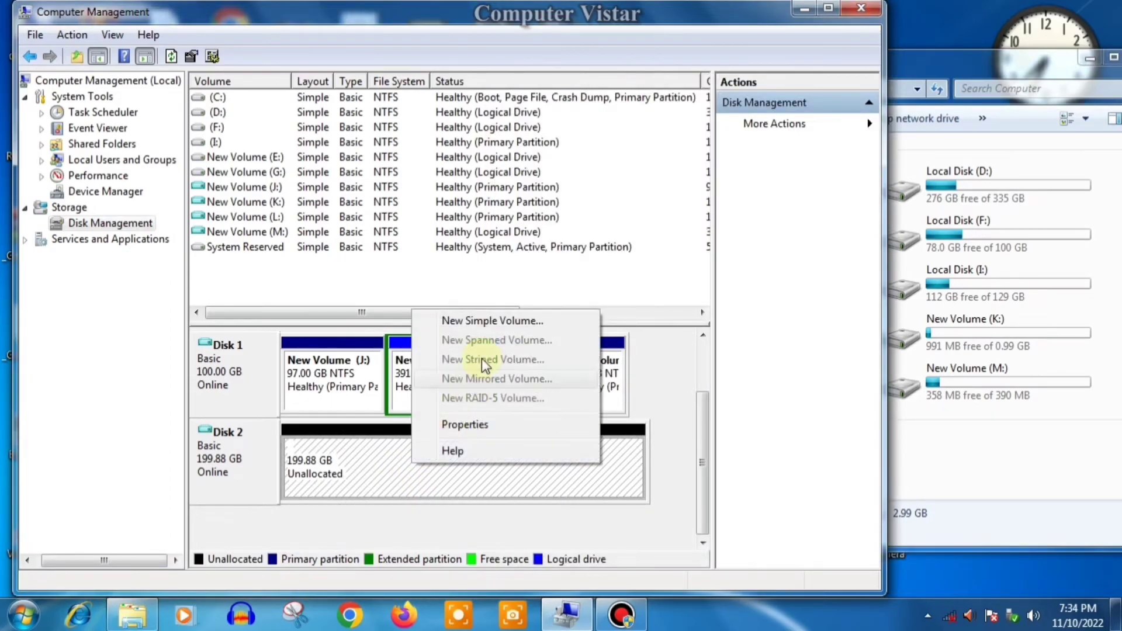
{"action": "left_click", "coordinate": [494, 320]}
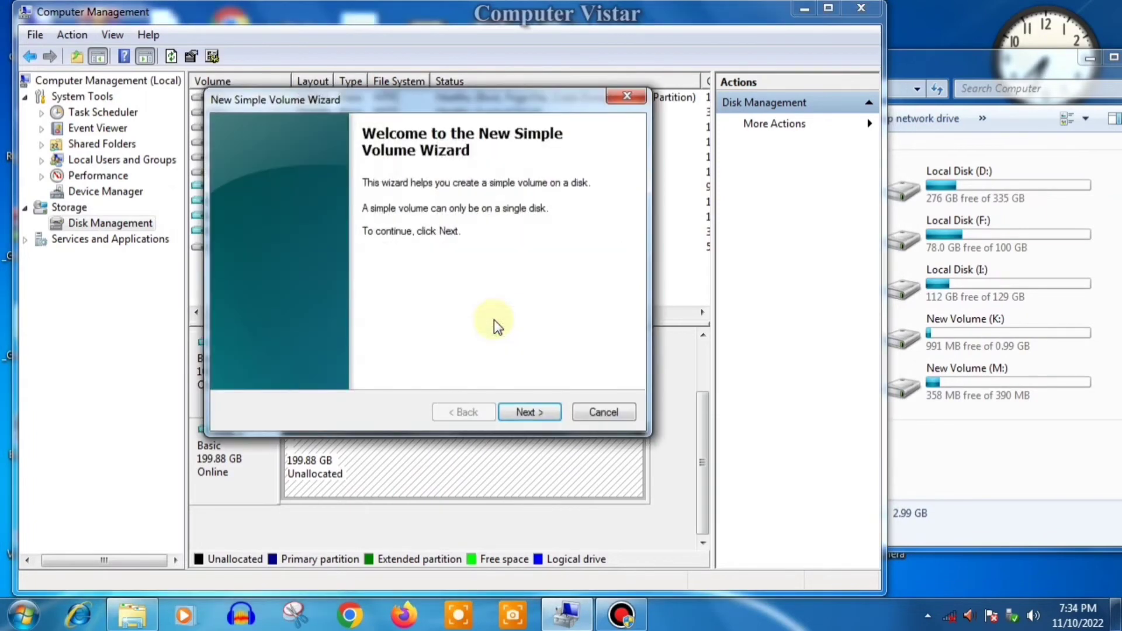
{"action": "left_click", "coordinate": [531, 414]}
{"action": "left_click", "coordinate": [531, 413]}
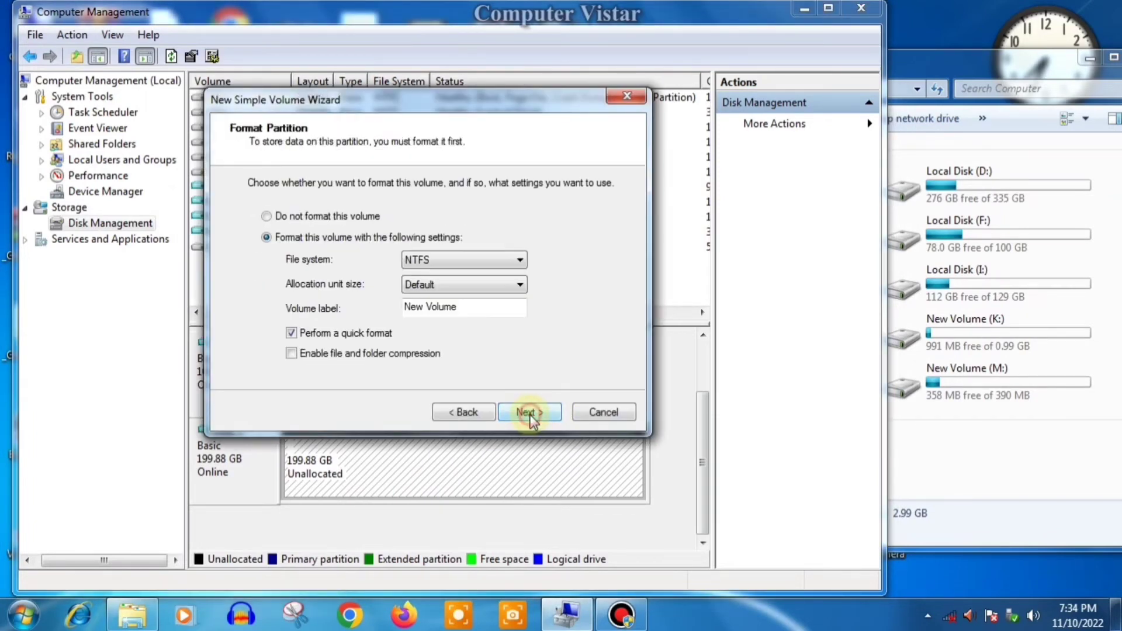
{"action": "left_click", "coordinate": [531, 415]}
{"action": "left_click", "coordinate": [528, 415]}
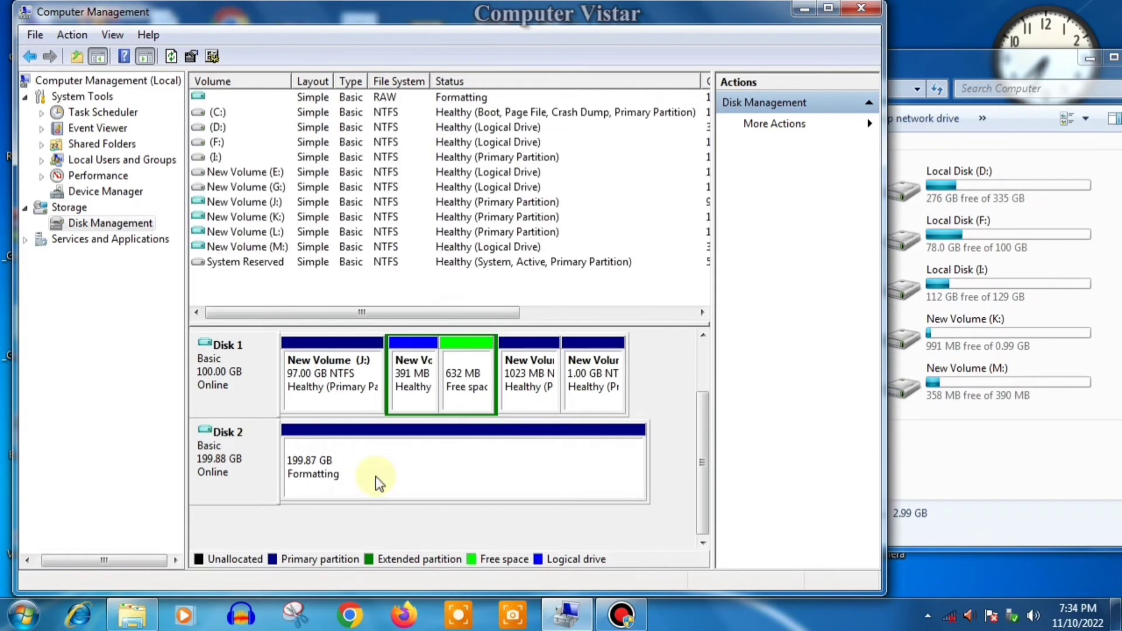
Step: Check drive N: in the Computer window and inspect Disk 2's partition style in its volume properties
{"action": "left_click", "coordinate": [961, 463]}
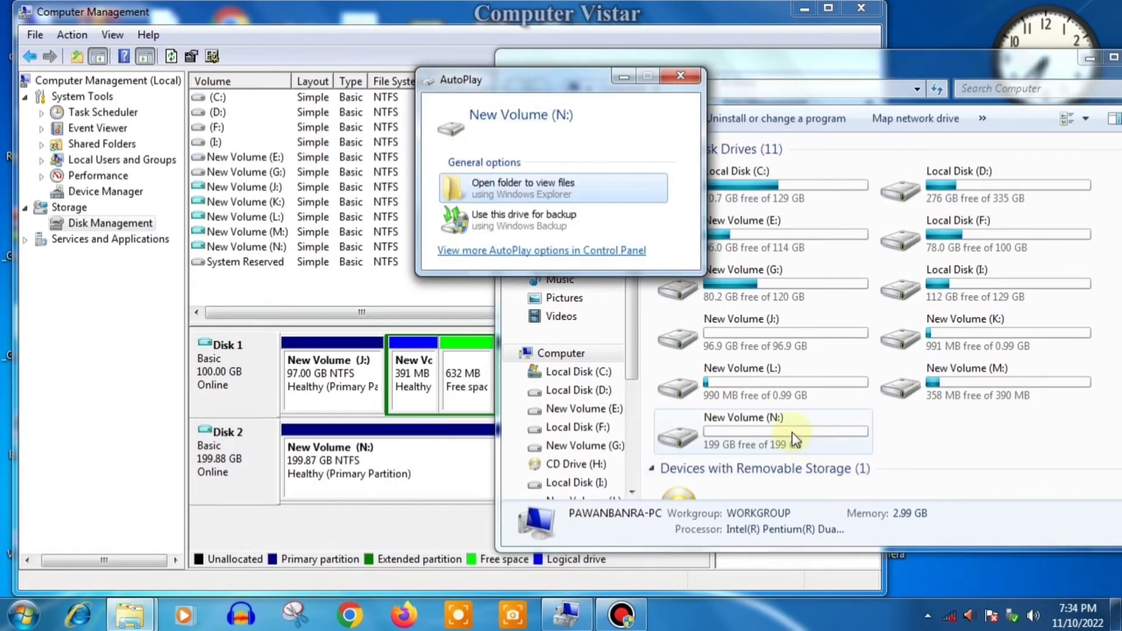
{"action": "left_click", "coordinate": [797, 437]}
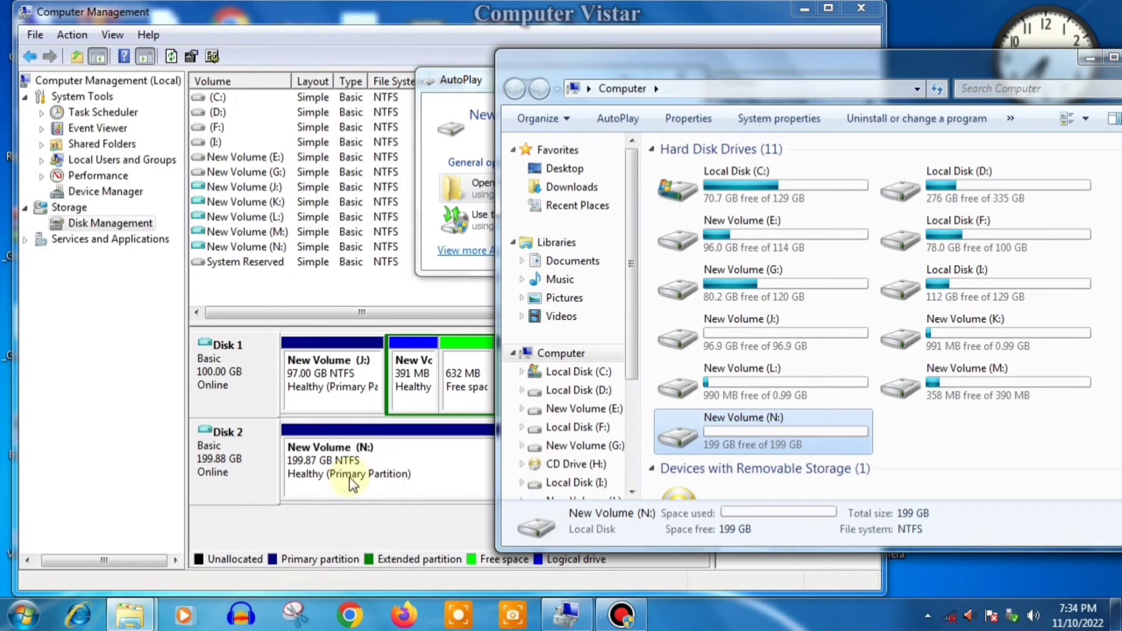
{"action": "right_click", "coordinate": [233, 461]}
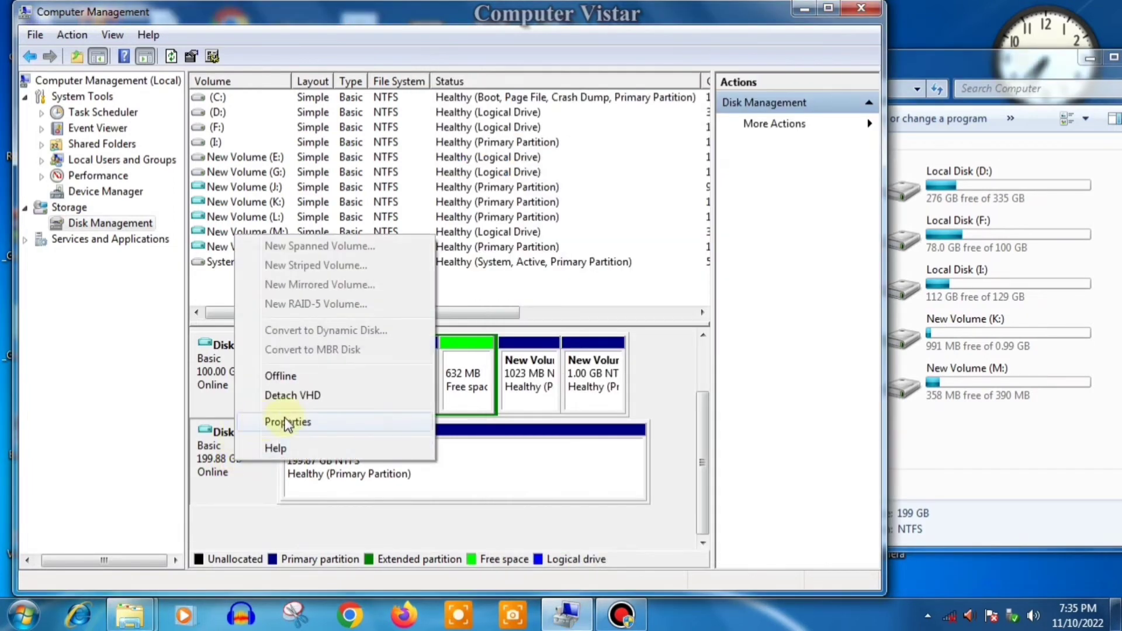
{"action": "left_click", "coordinate": [292, 423]}
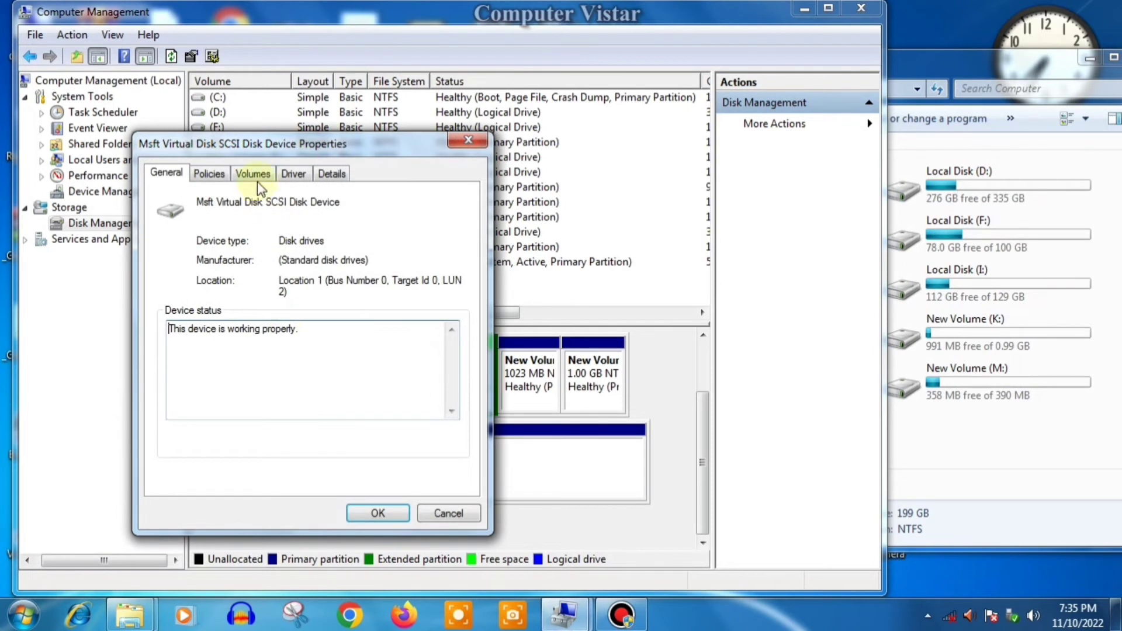
{"action": "left_click", "coordinate": [255, 174]}
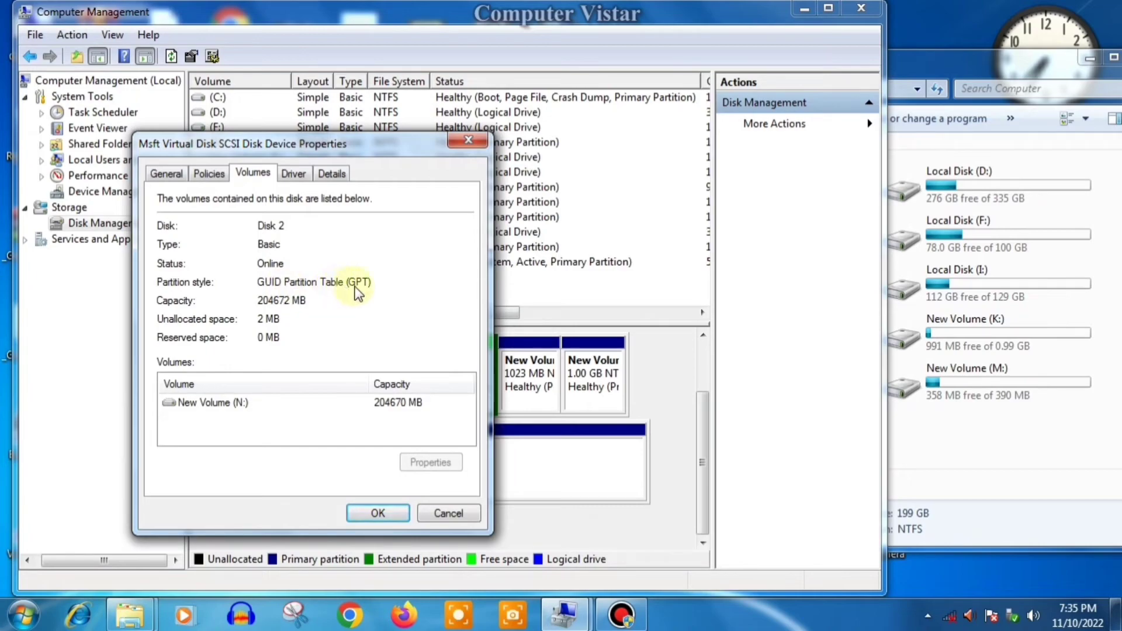
{"action": "left_click", "coordinate": [468, 140]}
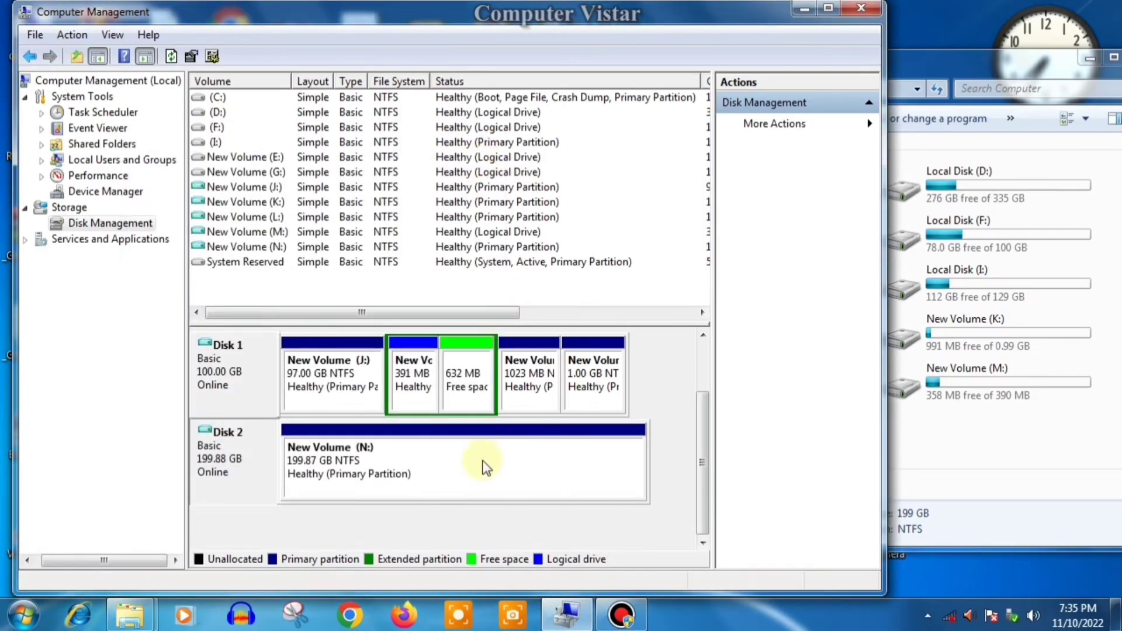
Step: Shrink volume N: on Disk 2 by 1024 MB
{"action": "right_click", "coordinate": [352, 451]}
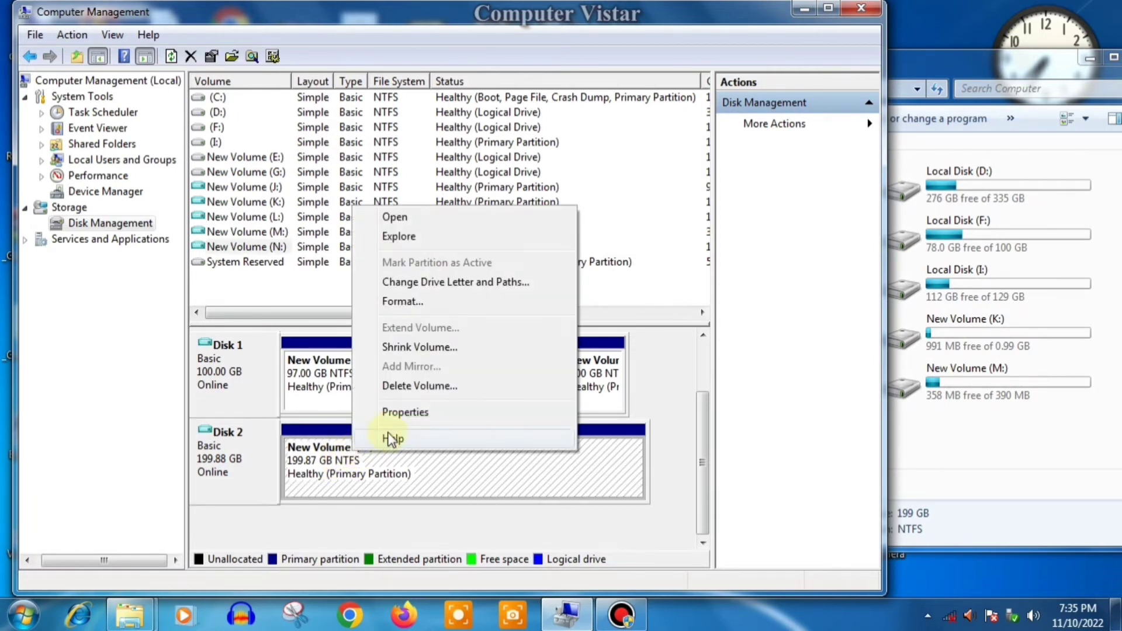
{"action": "left_click", "coordinate": [418, 347]}
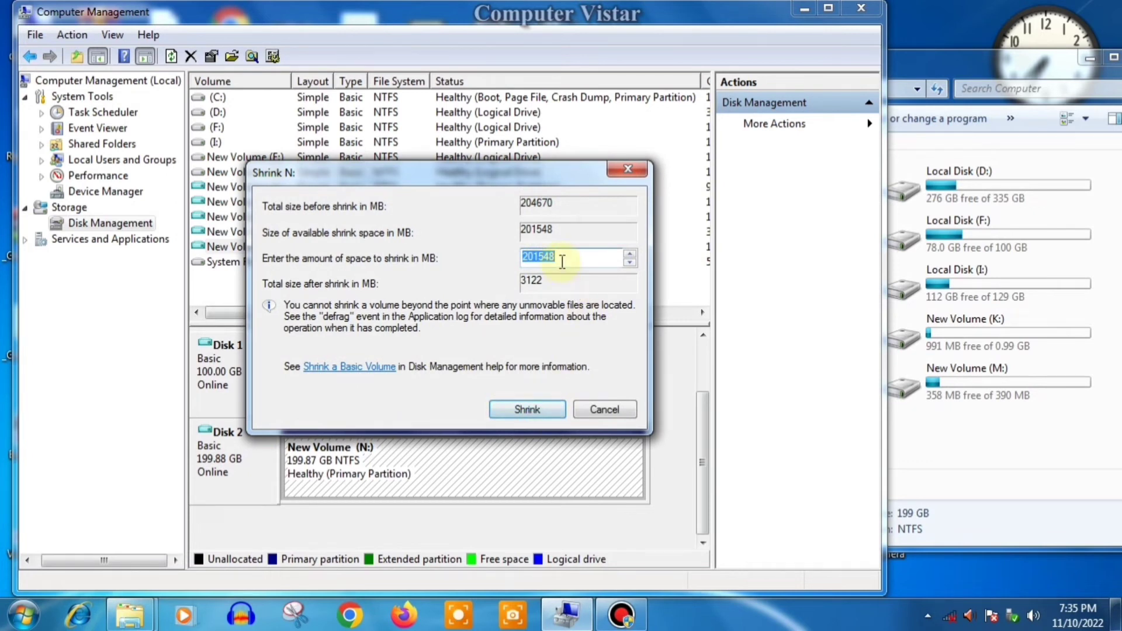
{"action": "type", "text": "1024"}
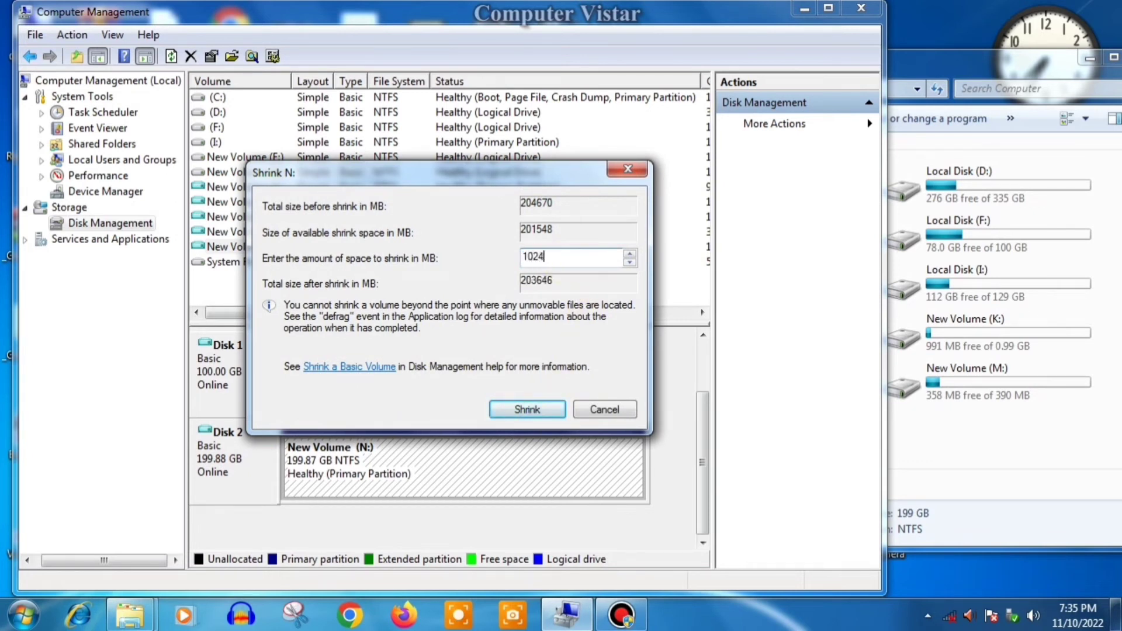
{"action": "left_click", "coordinate": [532, 409]}
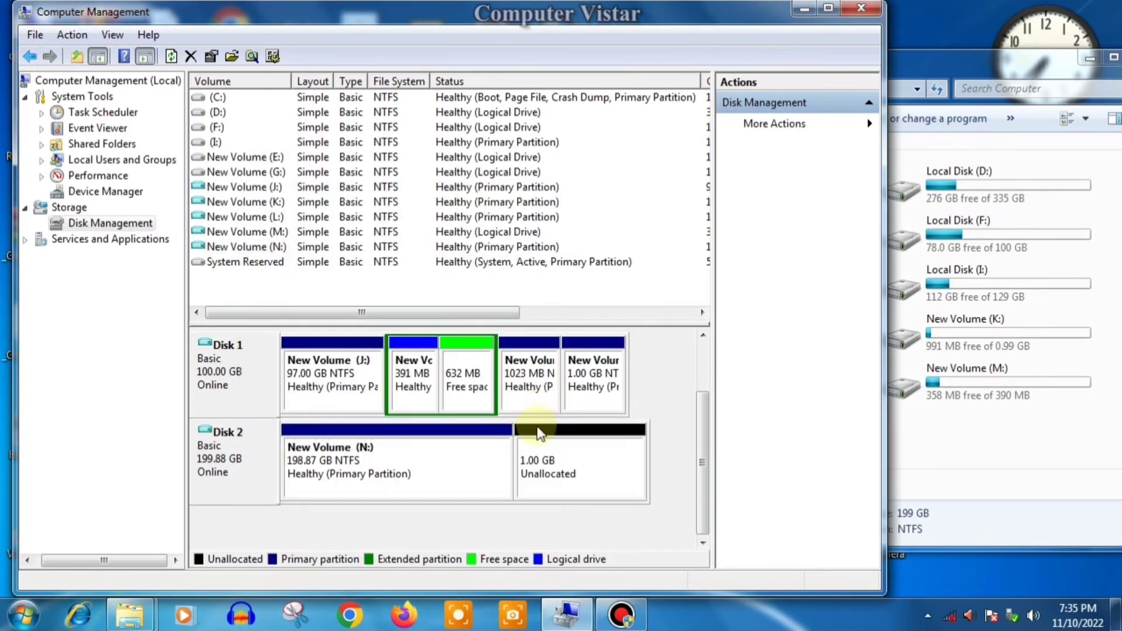
Step: Create a full-size NTFS simple volume with drive letter O in the 1.00 GB of unallocated space on Disk 2
{"action": "left_click", "coordinate": [567, 455]}
{"action": "right_click", "coordinate": [567, 456]}
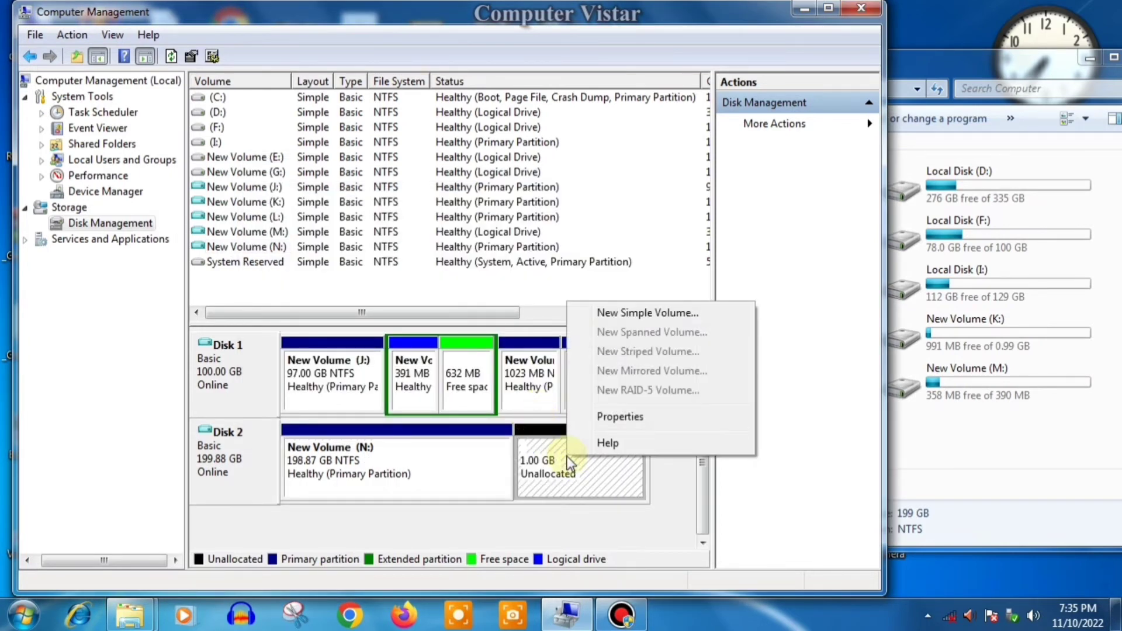
{"action": "left_click", "coordinate": [637, 315]}
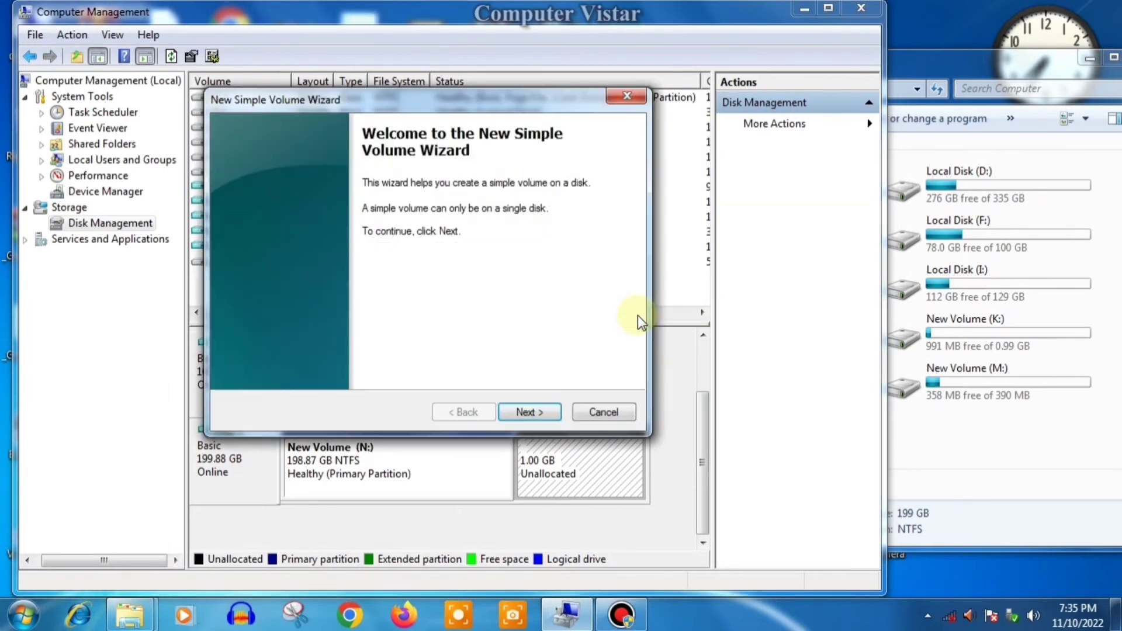
{"action": "left_click", "coordinate": [529, 412]}
{"action": "left_click", "coordinate": [529, 412]}
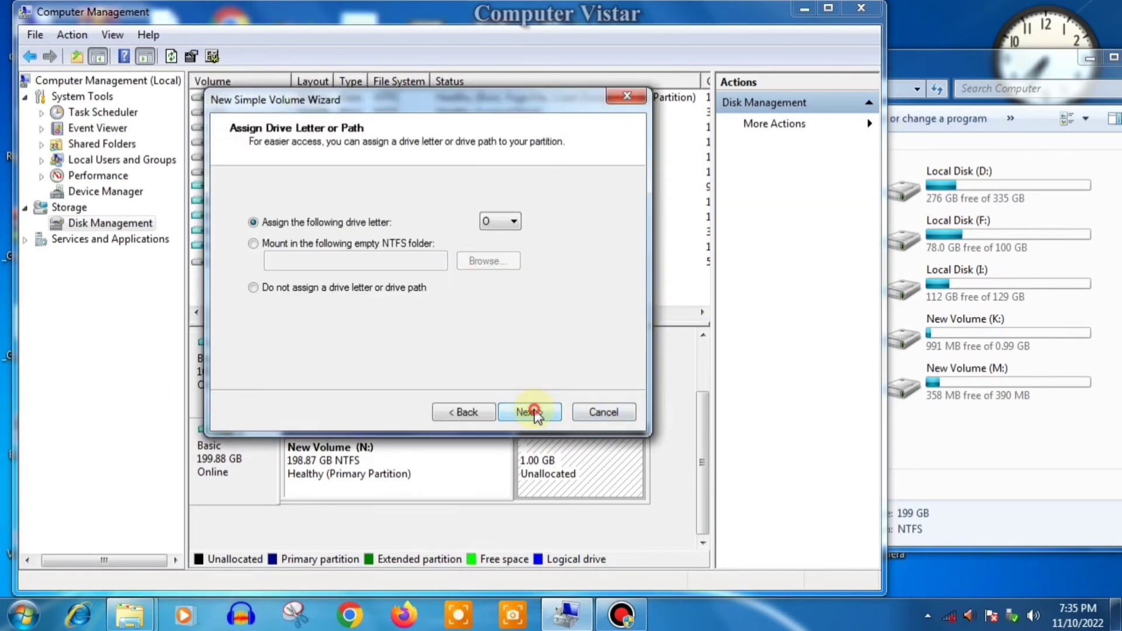
{"action": "left_click", "coordinate": [529, 412]}
{"action": "left_click", "coordinate": [528, 412]}
{"action": "left_click", "coordinate": [529, 412]}
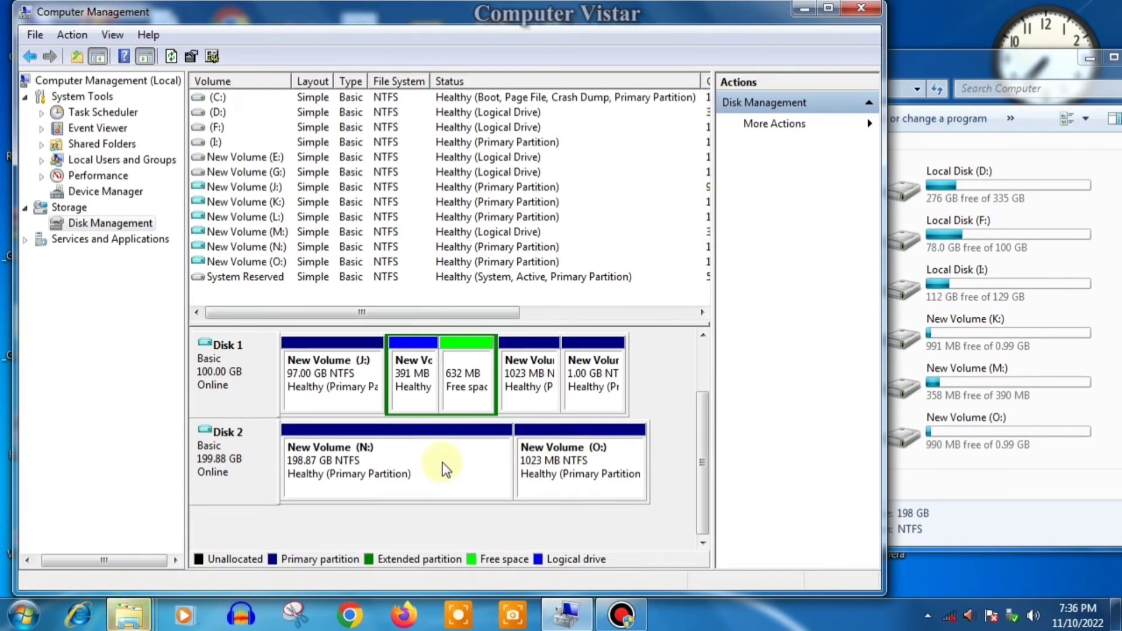
Step: Shrink volume N: on Disk 2 by the maximum available amount, 200524 MB
{"action": "left_click", "coordinate": [418, 476]}
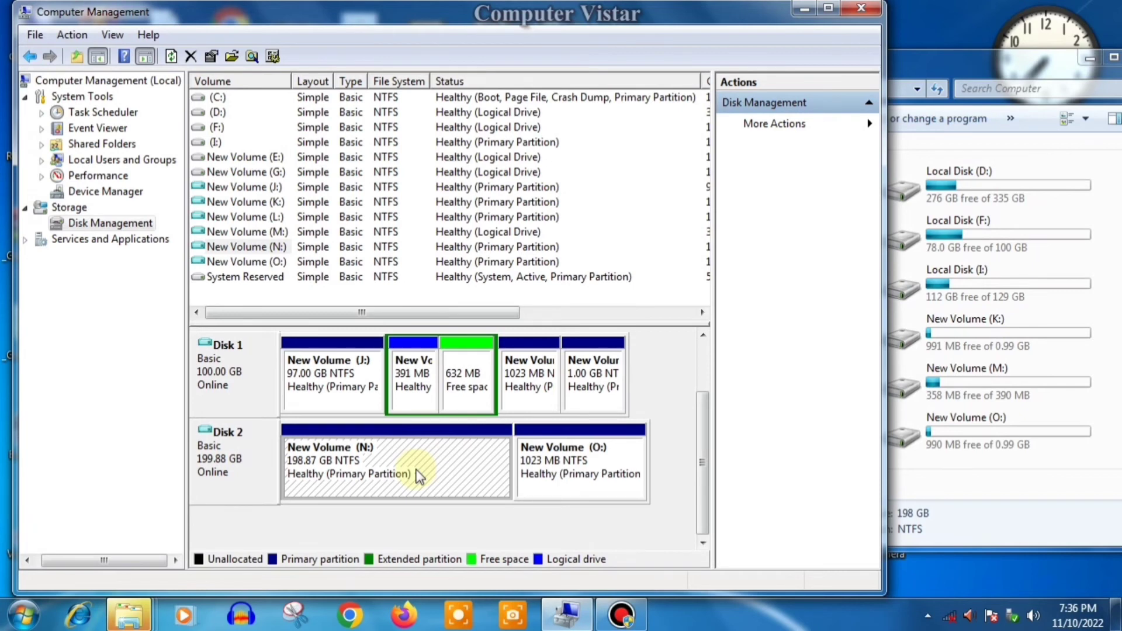
{"action": "right_click", "coordinate": [418, 476]}
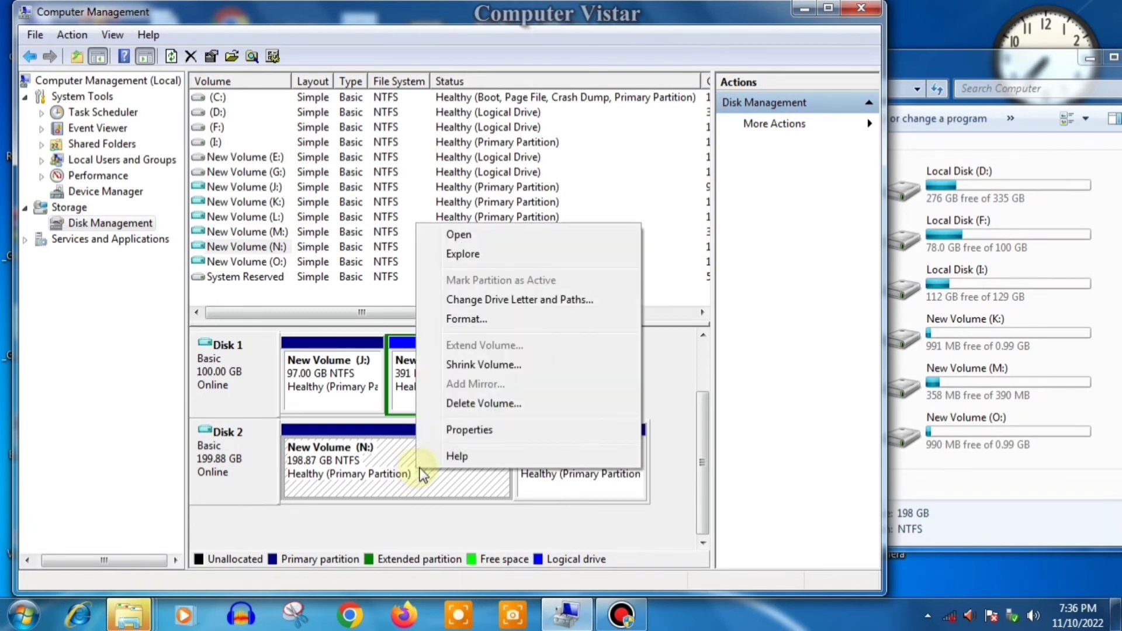
{"action": "left_click", "coordinate": [482, 367]}
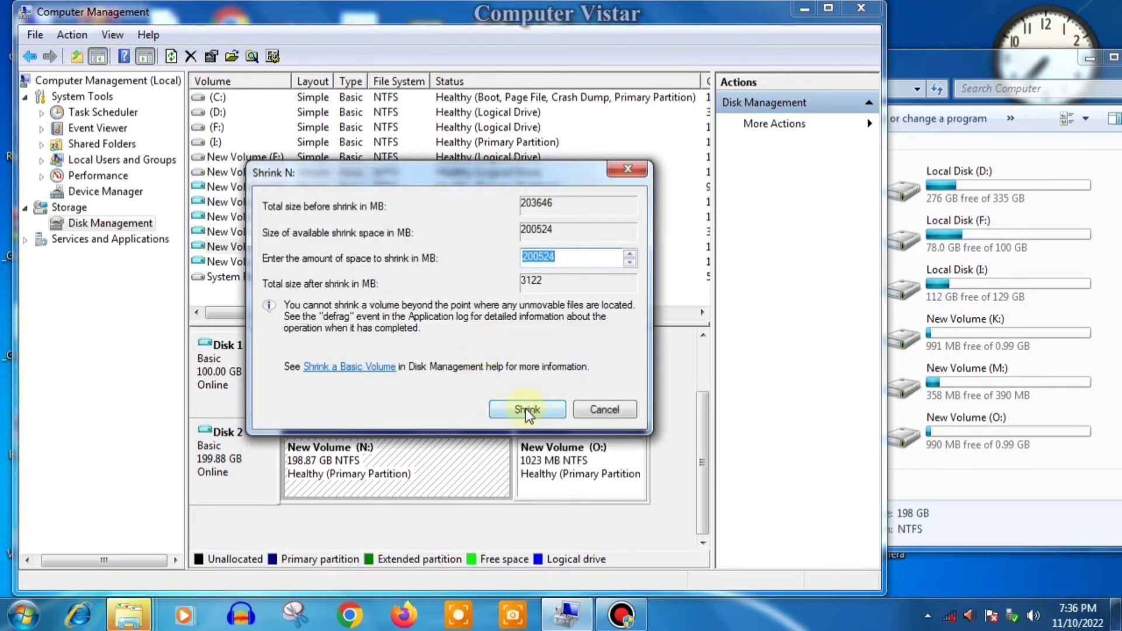
{"action": "left_click", "coordinate": [527, 410]}
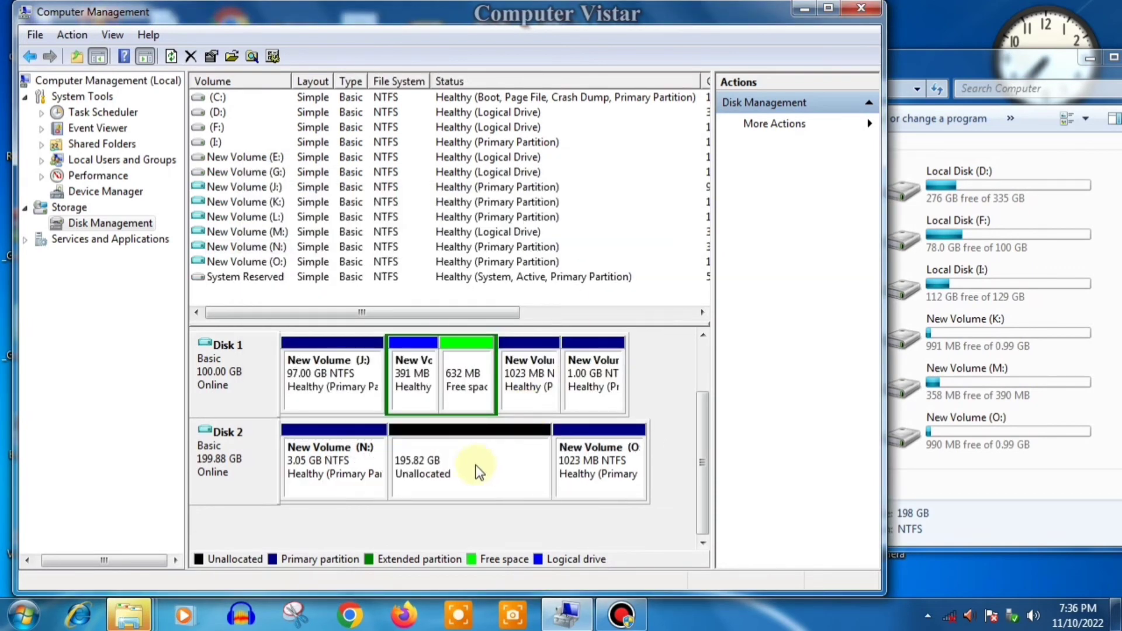
Step: Create a full-size NTFS simple volume with drive letter P in the 195.82 GB of unallocated space on Disk 2
{"action": "right_click", "coordinate": [462, 460]}
{"action": "left_click", "coordinate": [524, 311]}
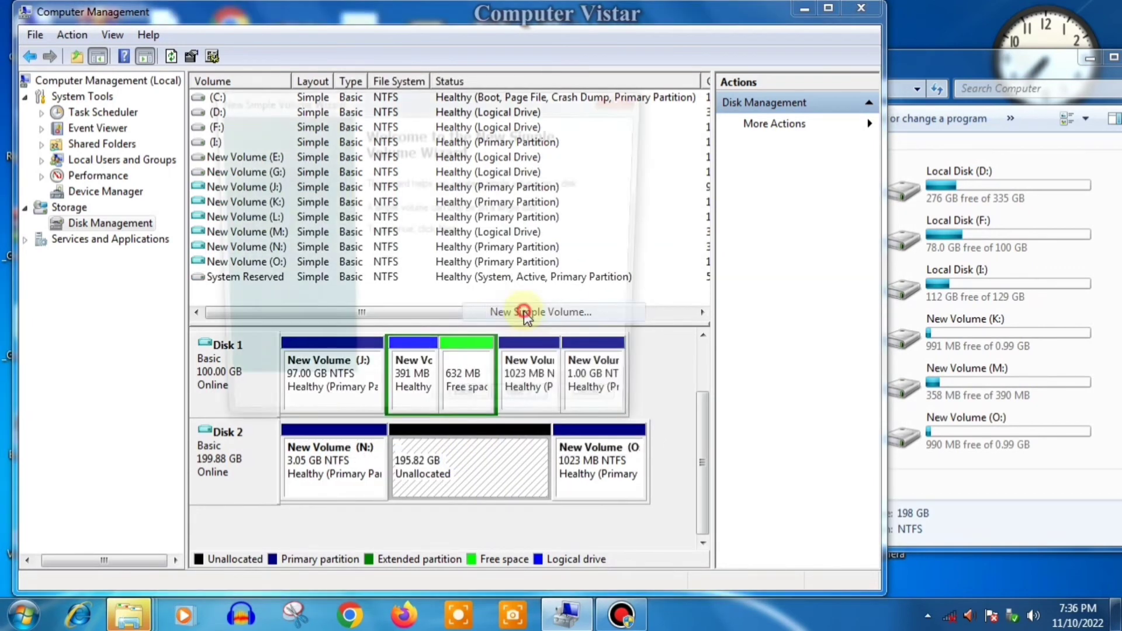
{"action": "left_click", "coordinate": [526, 413]}
{"action": "left_click", "coordinate": [527, 413]}
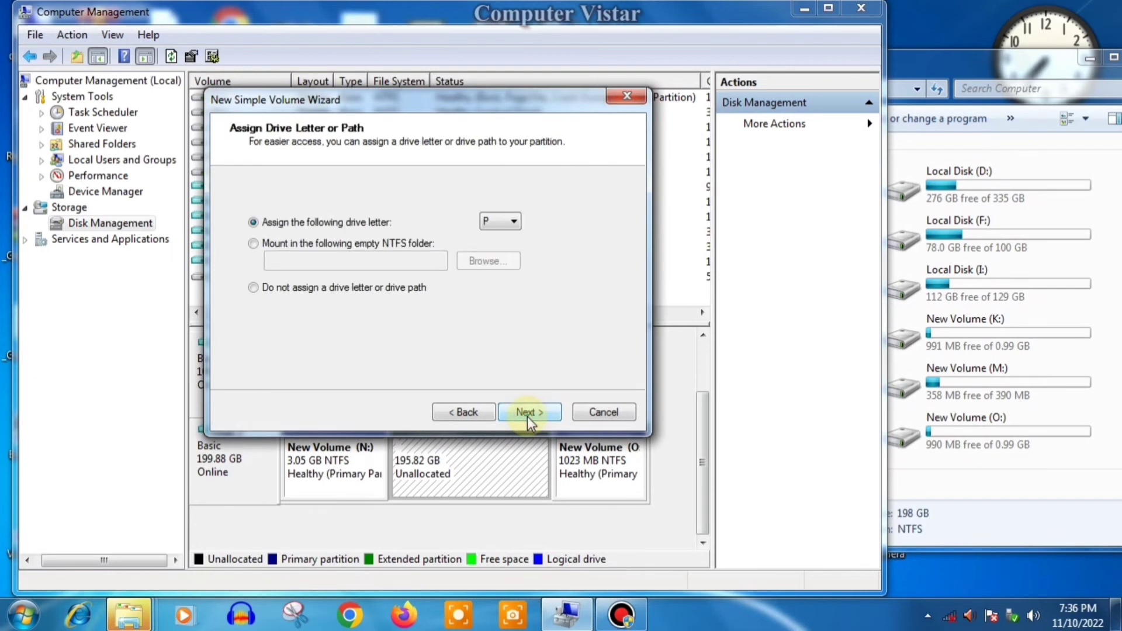
{"action": "left_click", "coordinate": [526, 413]}
{"action": "left_click", "coordinate": [527, 416]}
{"action": "left_click", "coordinate": [527, 416]}
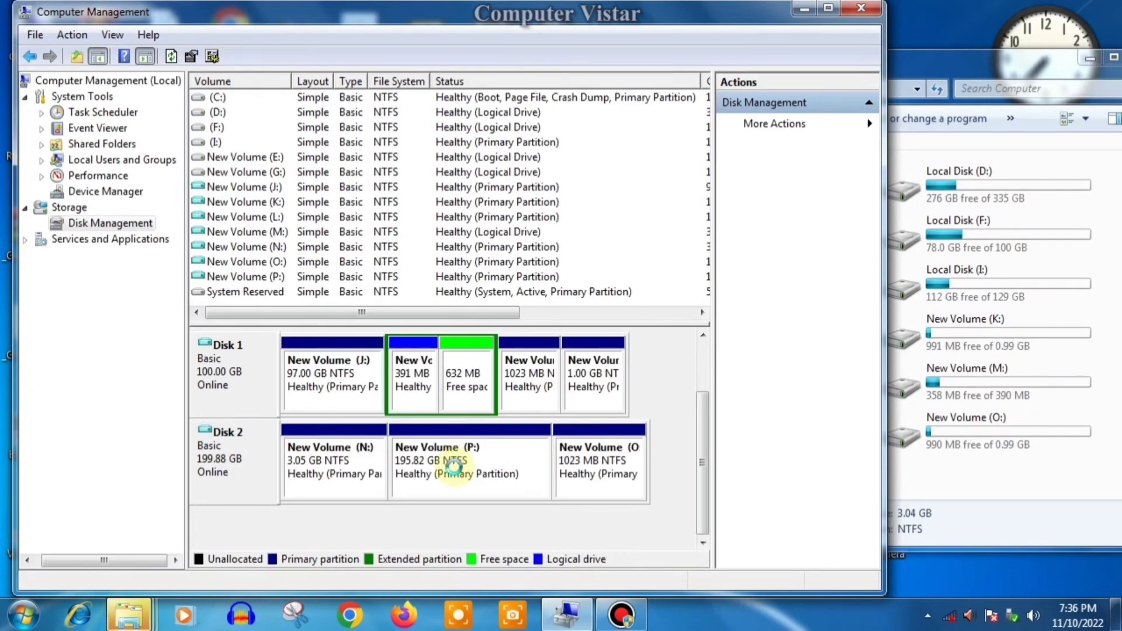
Step: Shrink the 195.82 GB volume P: on Disk 2 by 1024 MB
{"action": "left_click", "coordinate": [494, 463]}
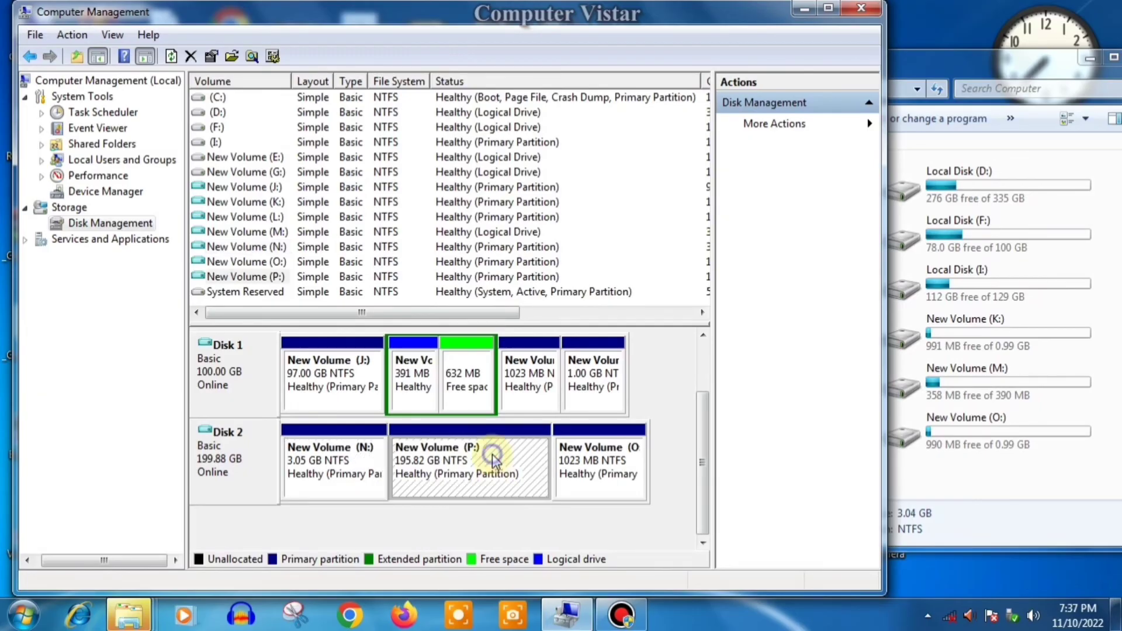
{"action": "right_click", "coordinate": [492, 454]}
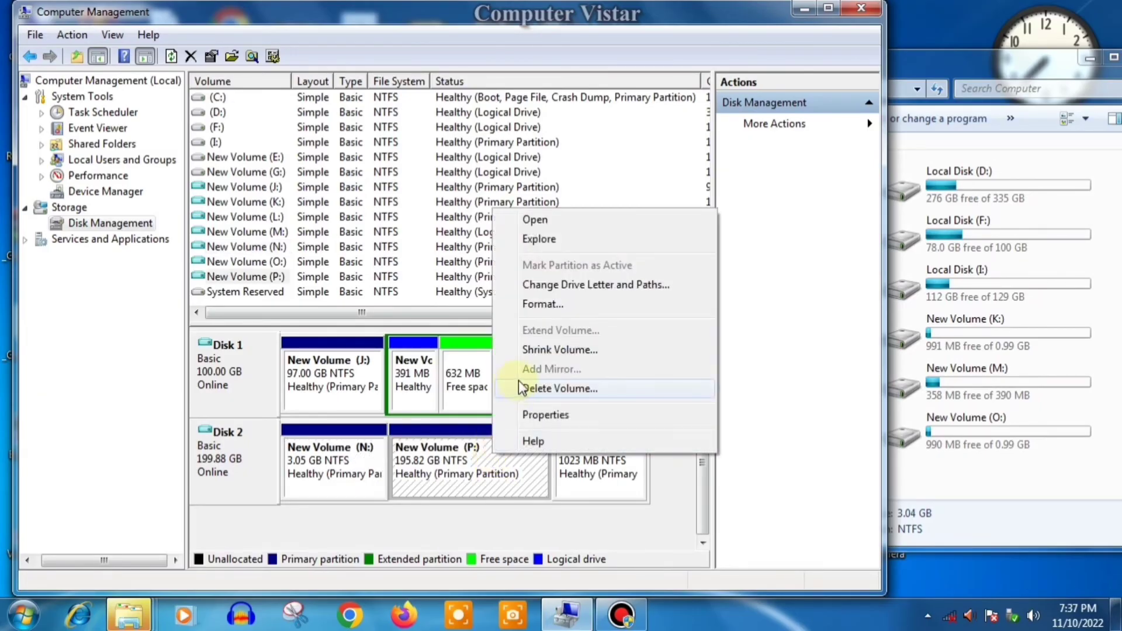
{"action": "left_click", "coordinate": [548, 350]}
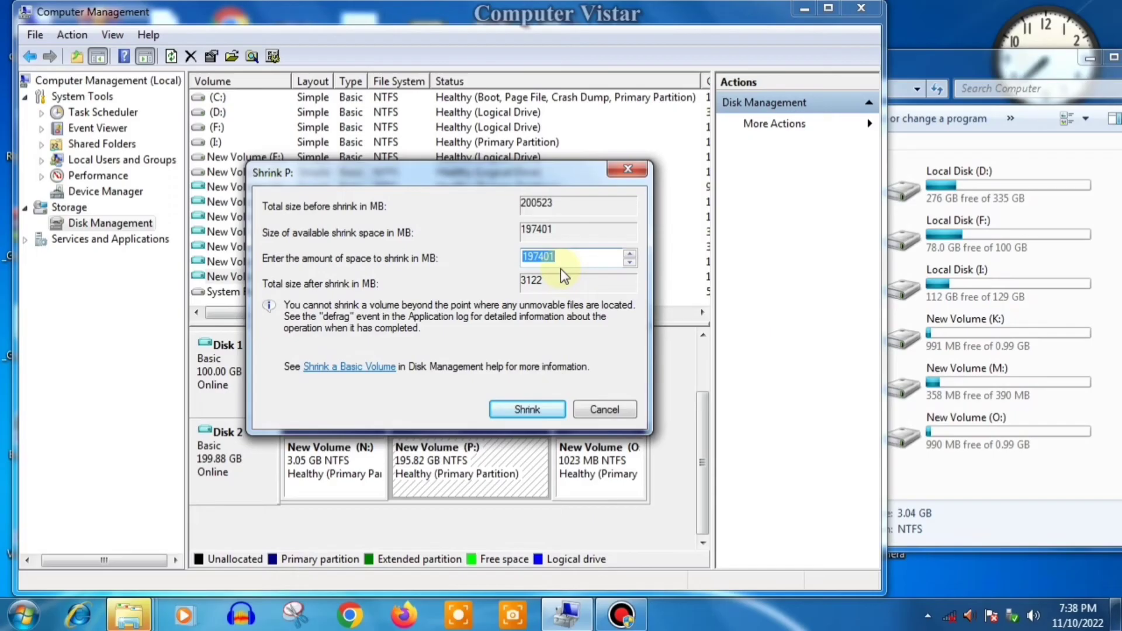
{"action": "type", "text": "1024"}
{"action": "left_click", "coordinate": [528, 409]}
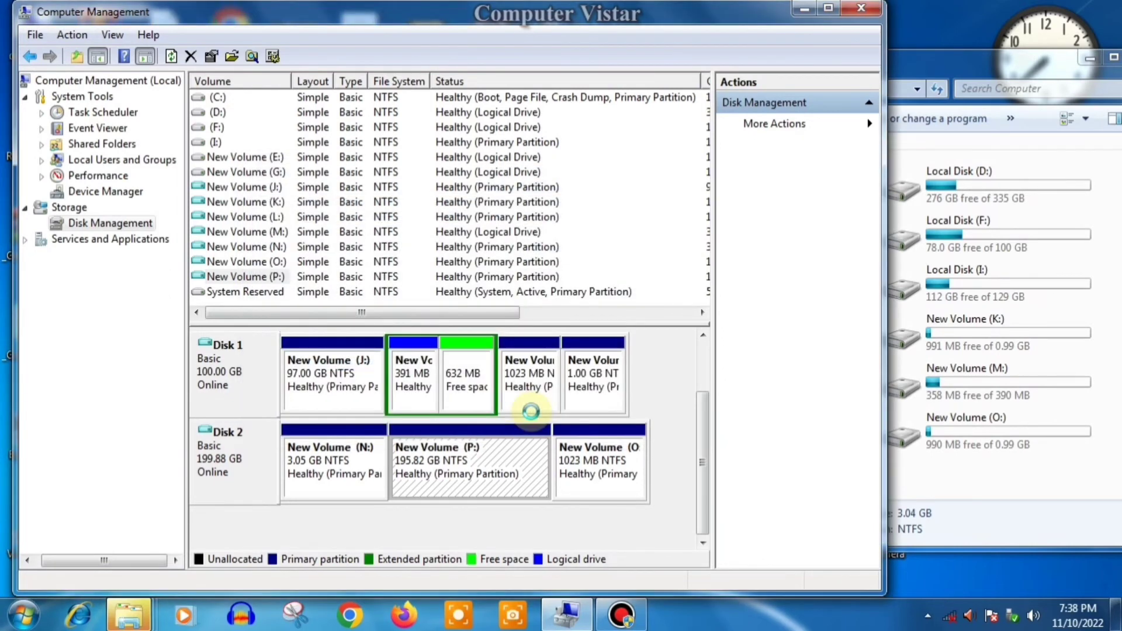
Step: Create a full-size, quick-formatted NTFS simple volume with drive letter Q in the unallocated space between volumes P: and O: on Disk 2
{"action": "right_click", "coordinate": [528, 442]}
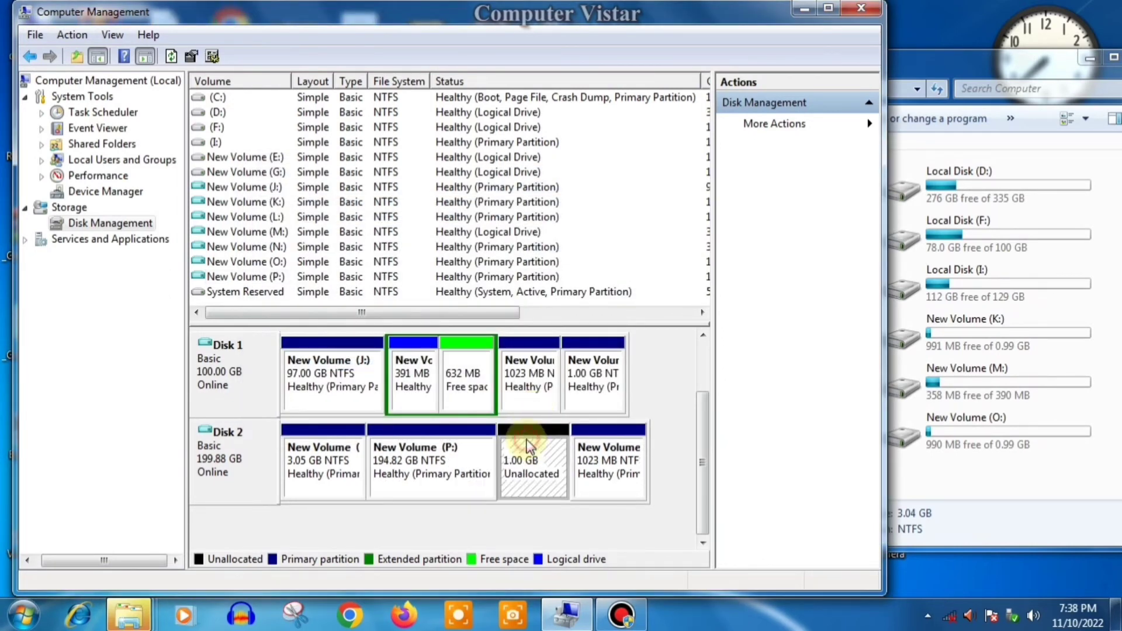
{"action": "left_click", "coordinate": [594, 453]}
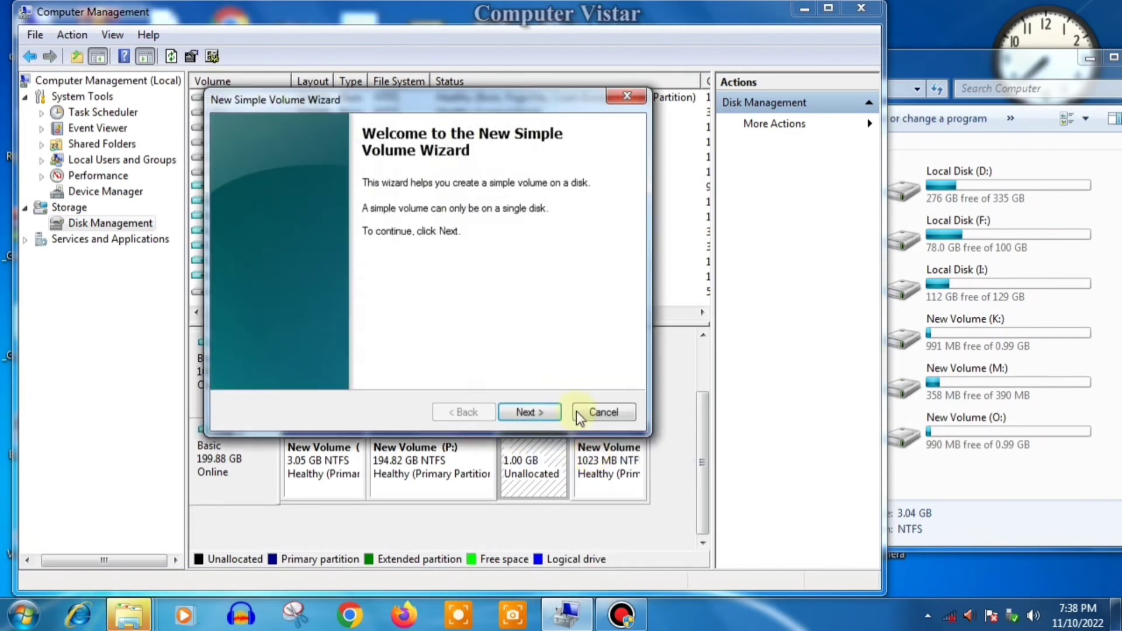
{"action": "left_click", "coordinate": [527, 412]}
{"action": "left_click", "coordinate": [528, 412]}
{"action": "left_click", "coordinate": [525, 412]}
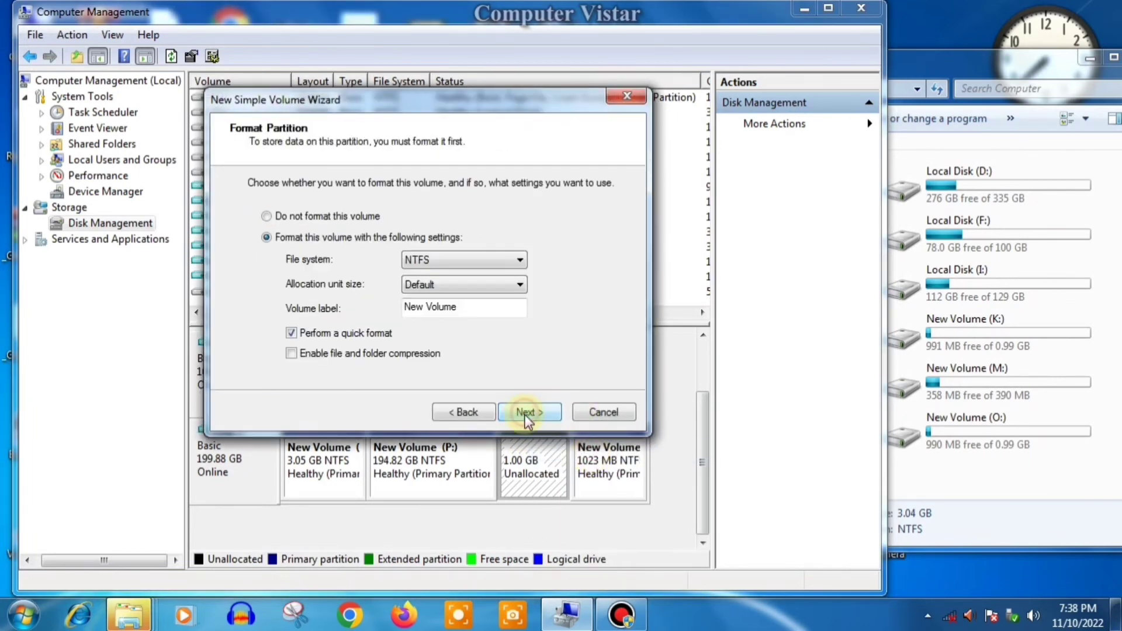
{"action": "left_click", "coordinate": [525, 412]}
{"action": "left_click", "coordinate": [525, 412]}
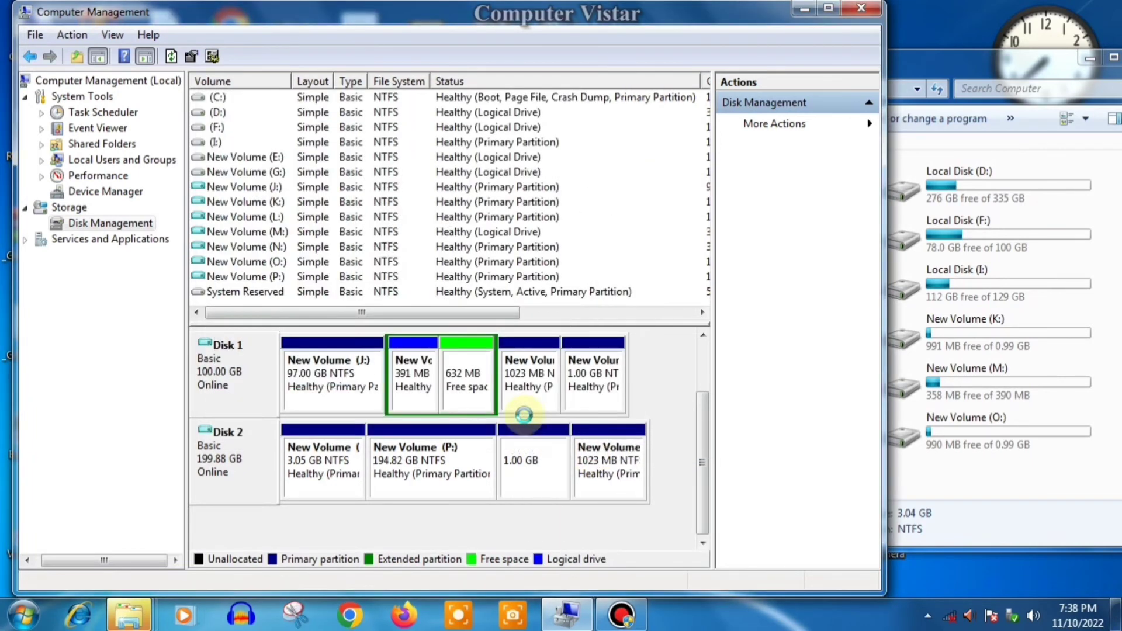
Step: Shrink the 194.82 GB volume P: on Disk 2 by another 1024 MB
{"action": "right_click", "coordinate": [429, 447]}
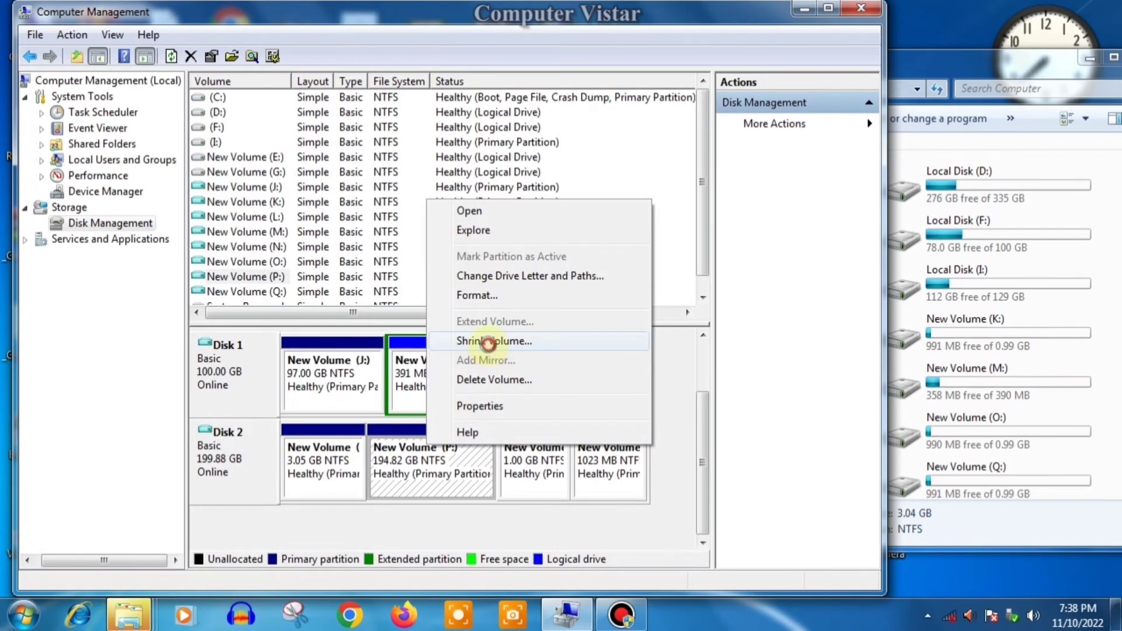
{"action": "left_click", "coordinate": [488, 342]}
{"action": "type", "text": "1024"}
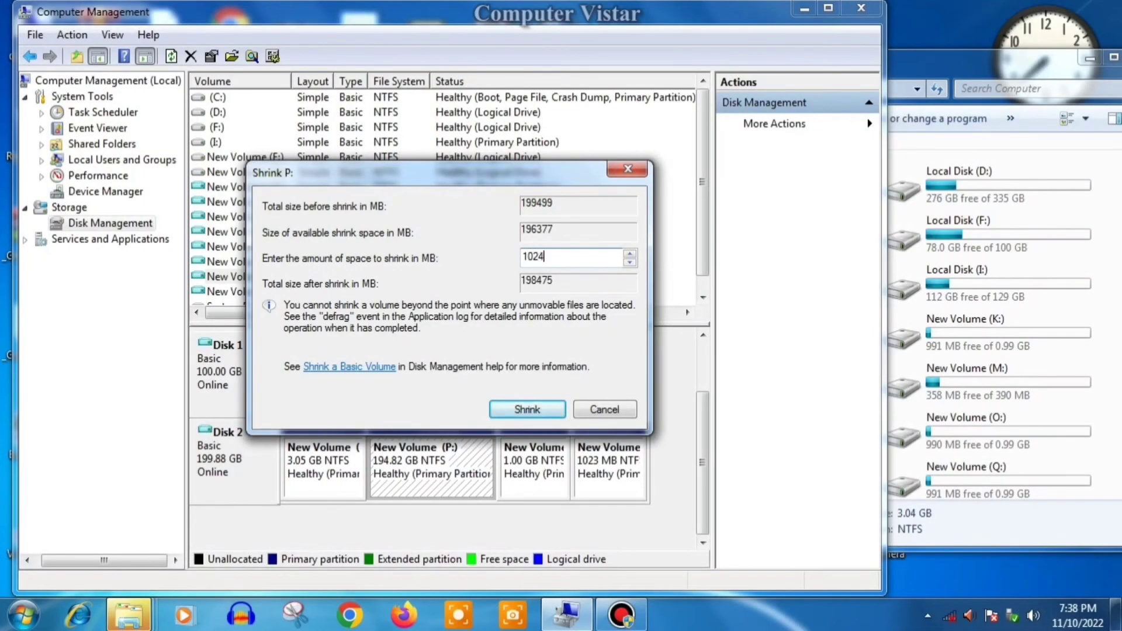
{"action": "left_click", "coordinate": [536, 403]}
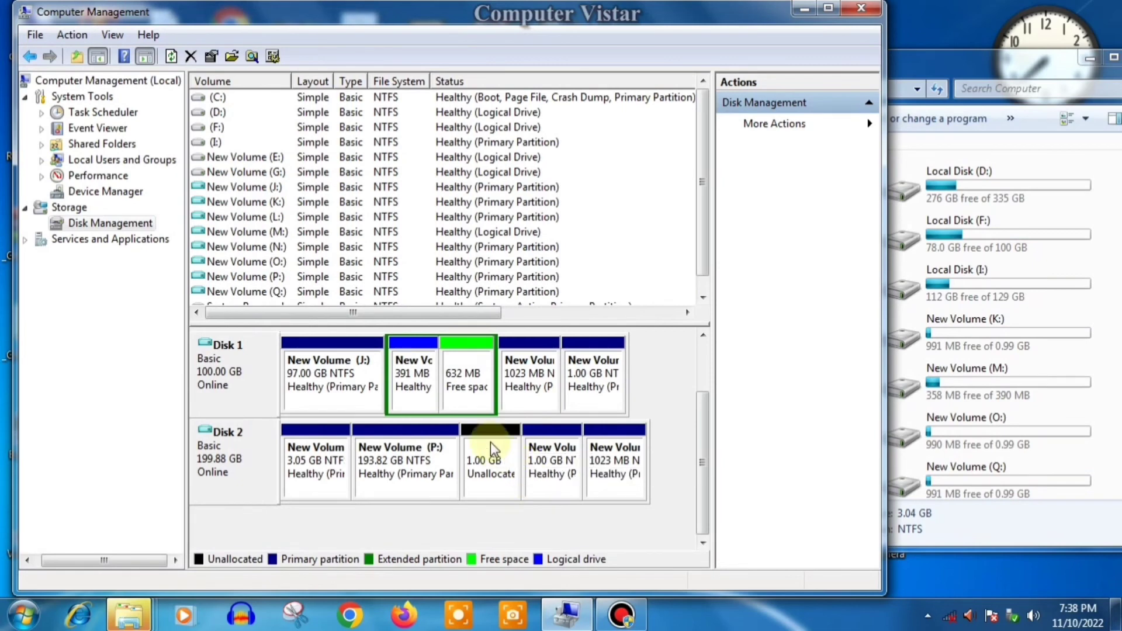
Step: Create a 1023 MB quick-formatted NTFS simple volume in the unallocated space between volumes P: and Q: on Disk 2
{"action": "right_click", "coordinate": [490, 442]}
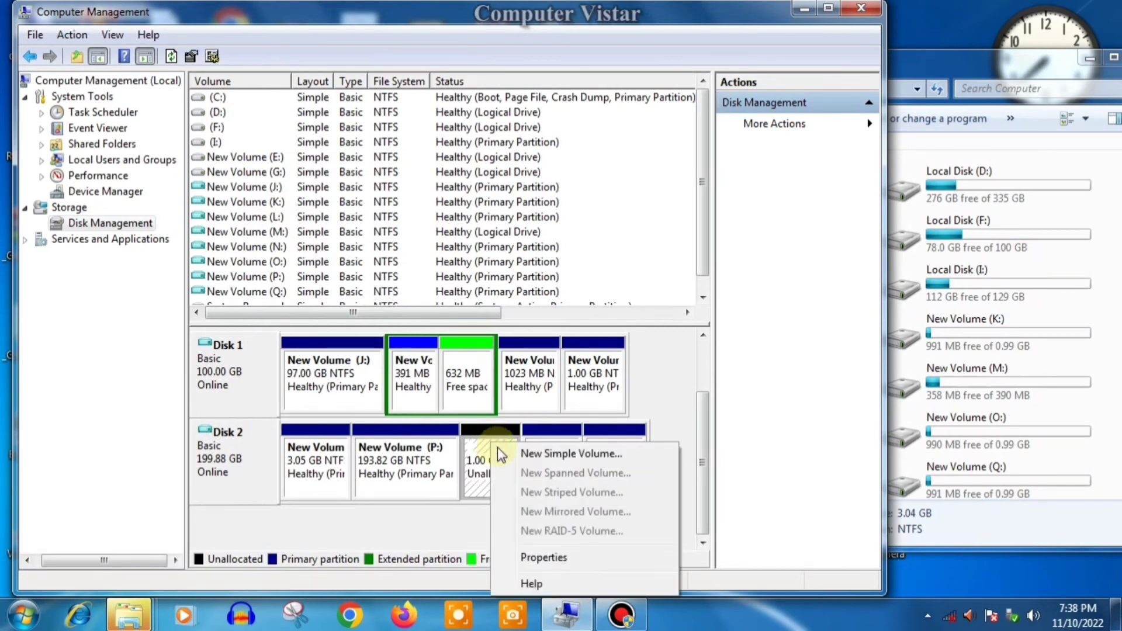
{"action": "left_click", "coordinate": [534, 453]}
{"action": "left_click", "coordinate": [535, 415]}
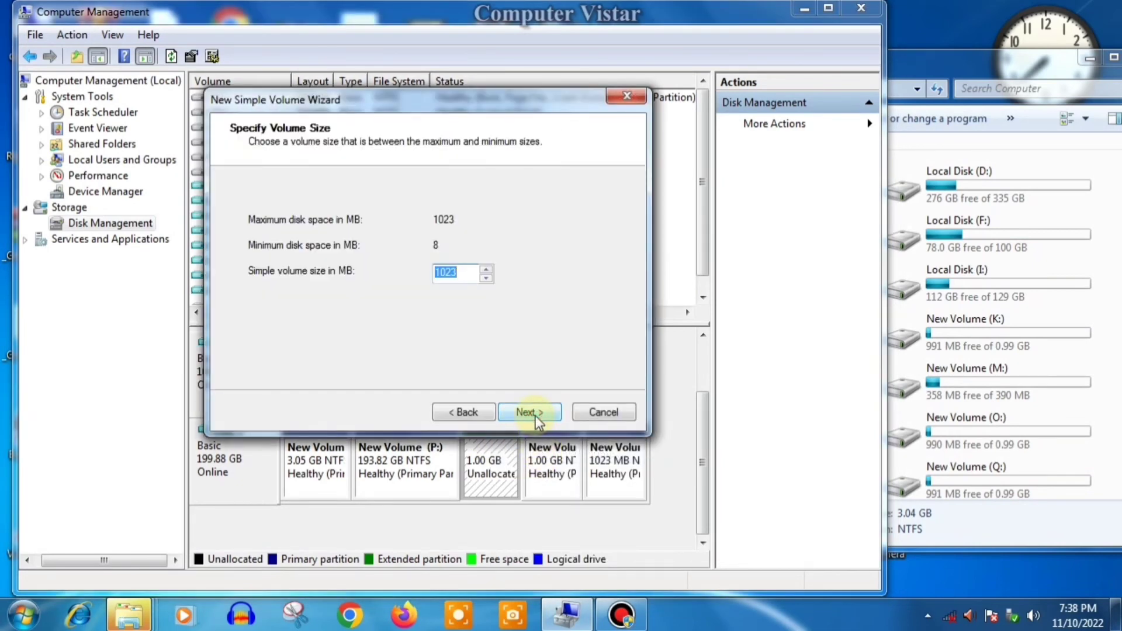
{"action": "left_click", "coordinate": [535, 416]}
{"action": "left_click", "coordinate": [534, 413]}
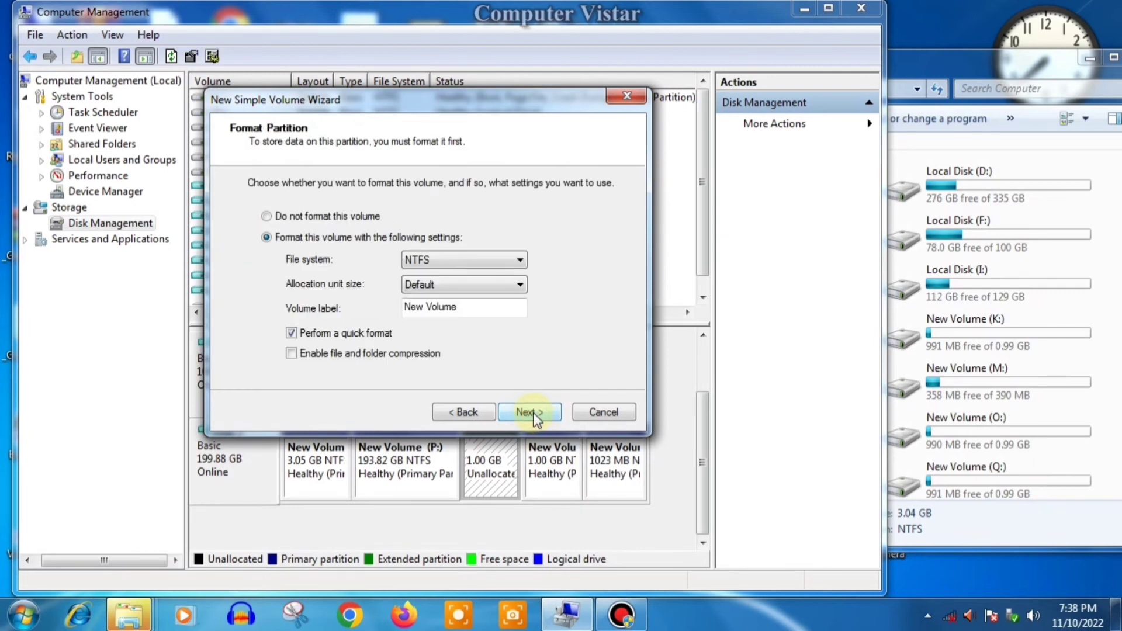
{"action": "left_click", "coordinate": [534, 414]}
{"action": "left_click", "coordinate": [532, 412]}
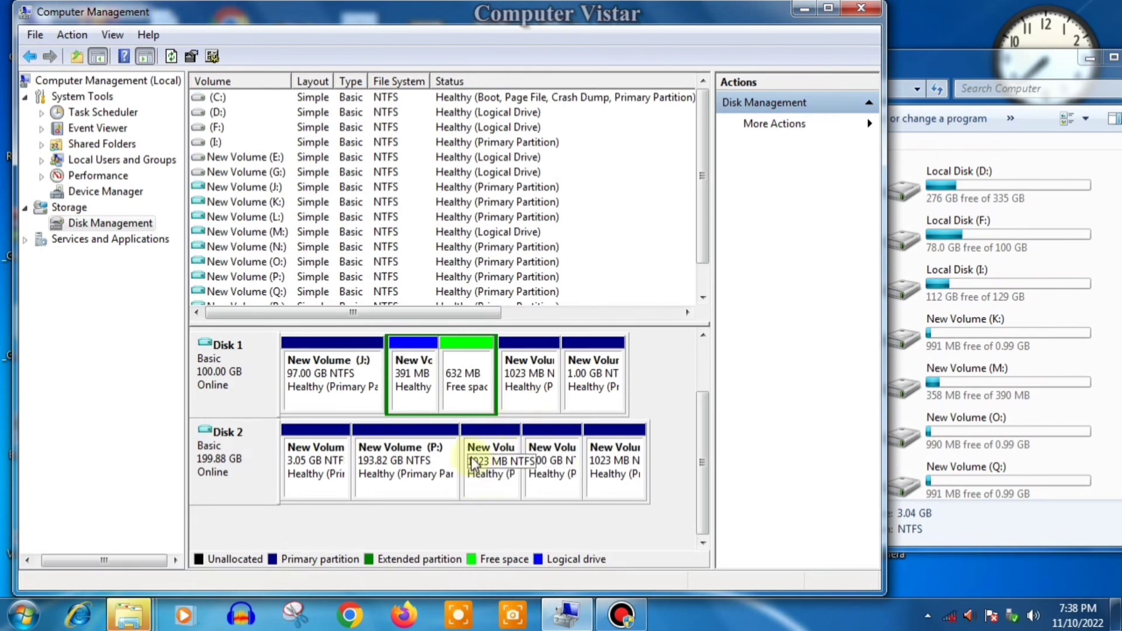
Step: Shrink the 193.82 GB volume P: on Disk 2 by a further 1024 MB
{"action": "right_click", "coordinate": [412, 449]}
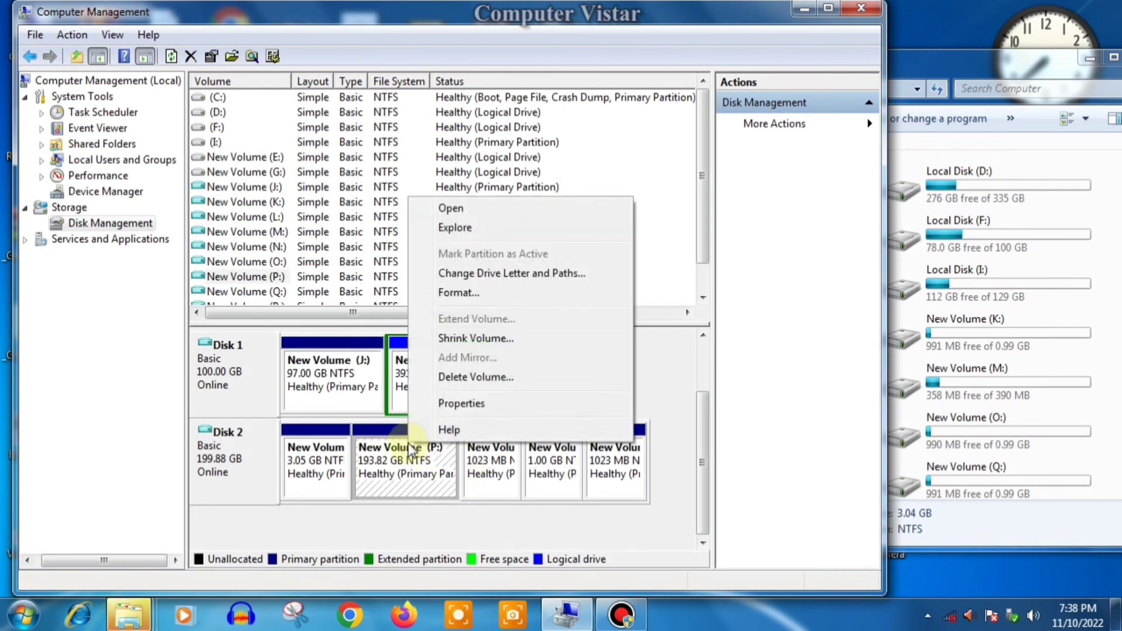
{"action": "left_click", "coordinate": [472, 339]}
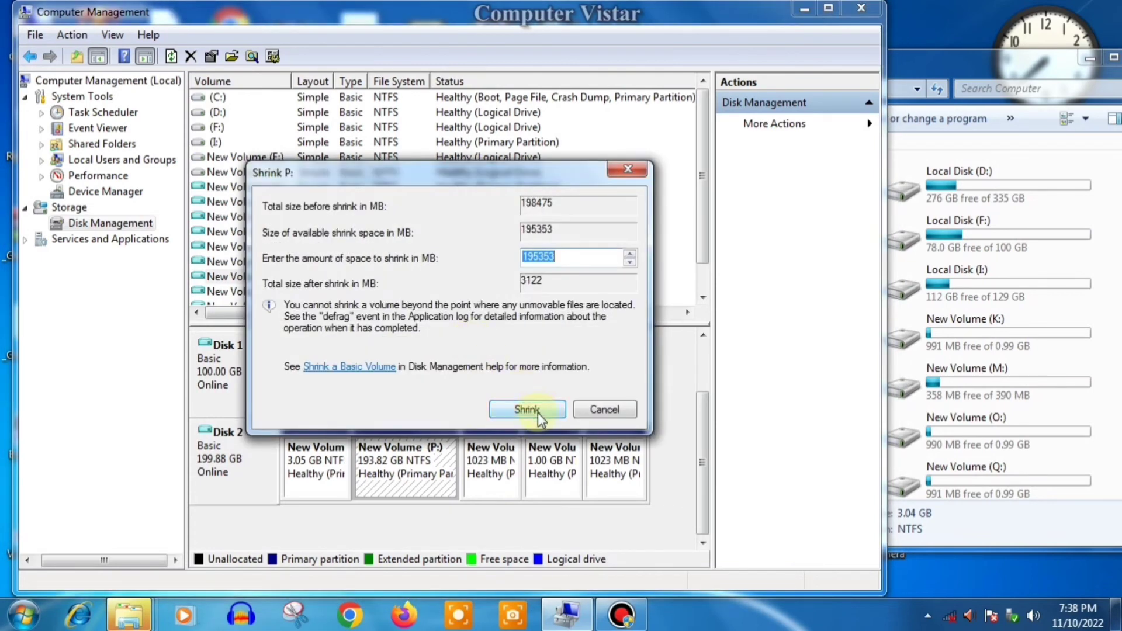
{"action": "type", "text": "1024"}
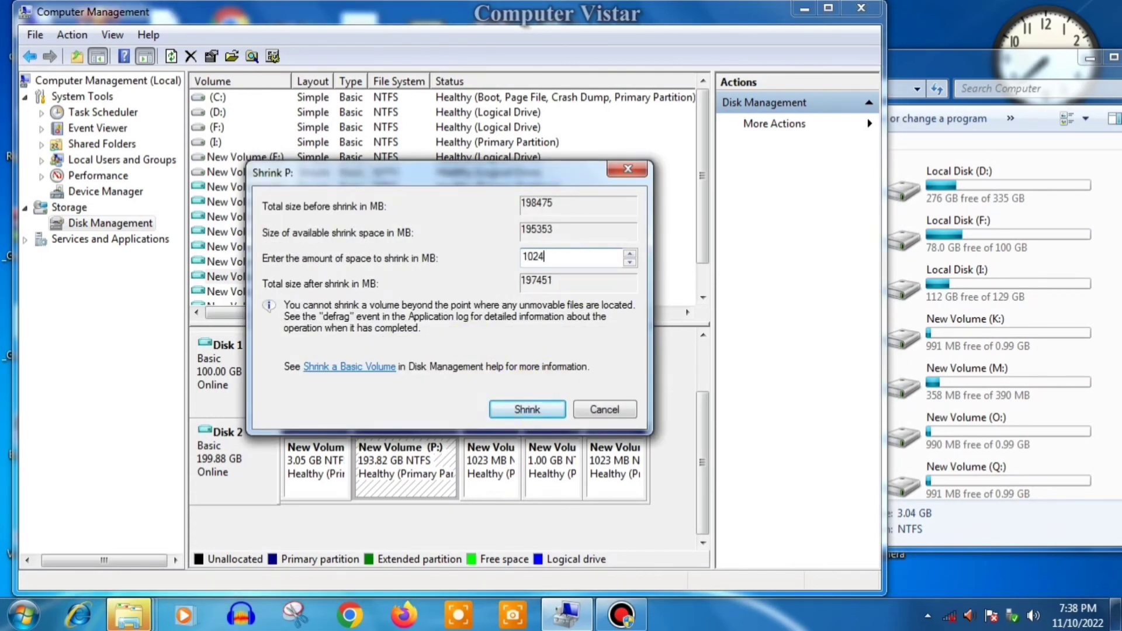
{"action": "left_click", "coordinate": [526, 408]}
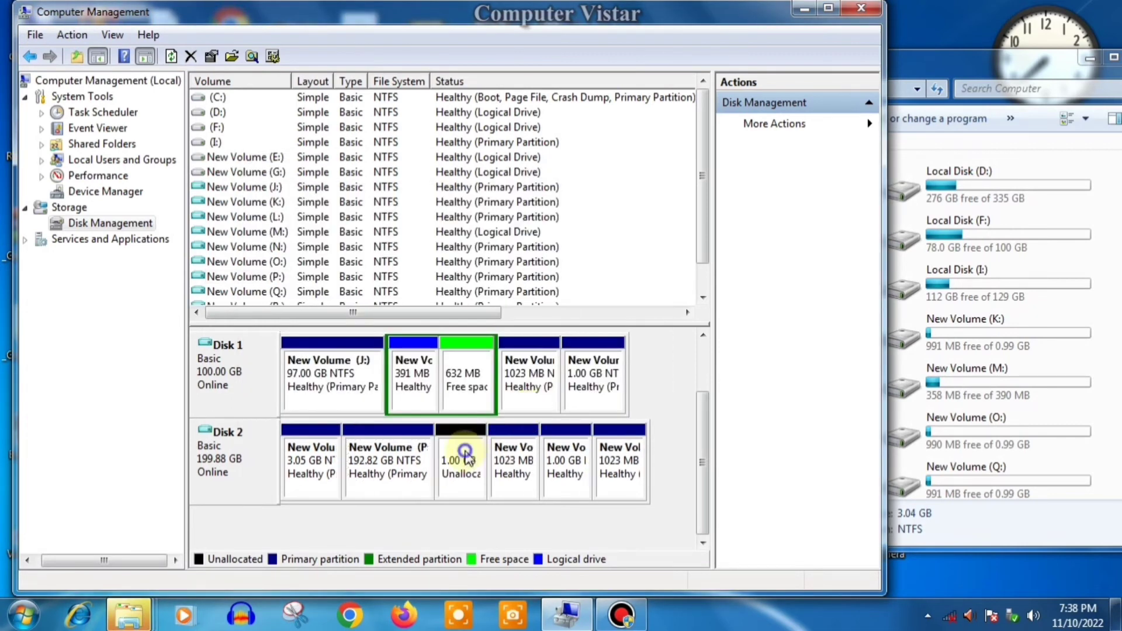
Step: Create a full-size simple volume with drive letter S in the 1.00 GB unallocated space beside volume P: on Disk 2
{"action": "right_click", "coordinate": [466, 452]}
{"action": "left_click", "coordinate": [531, 309]}
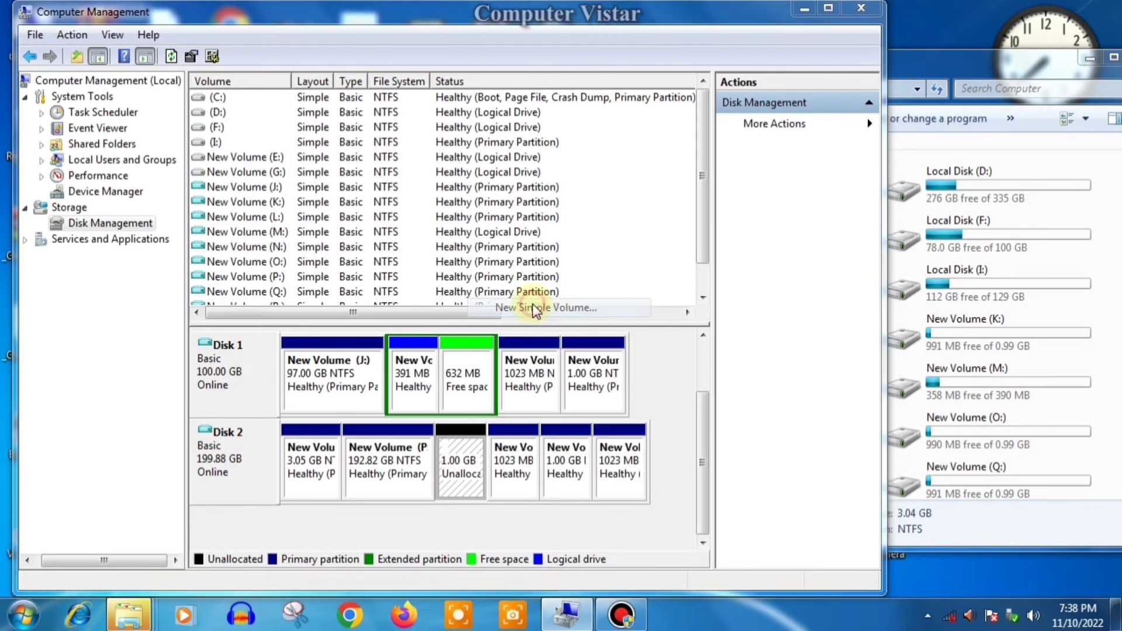
{"action": "left_click", "coordinate": [527, 412]}
{"action": "left_click", "coordinate": [527, 412]}
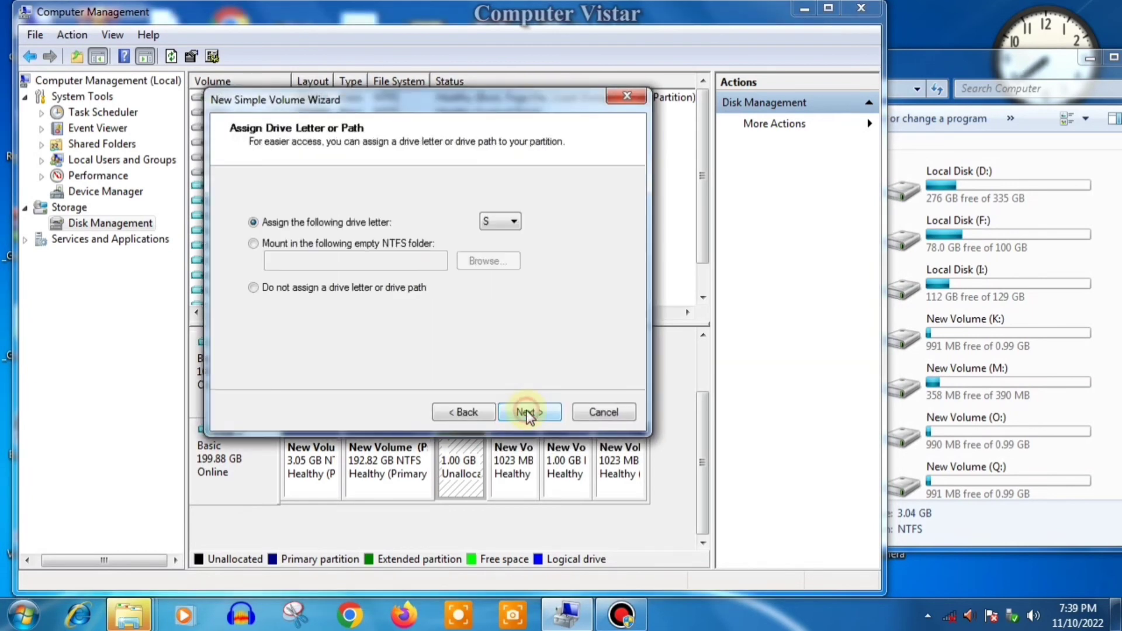
{"action": "left_click", "coordinate": [528, 411]}
{"action": "left_click", "coordinate": [528, 412]}
{"action": "left_click", "coordinate": [528, 413]}
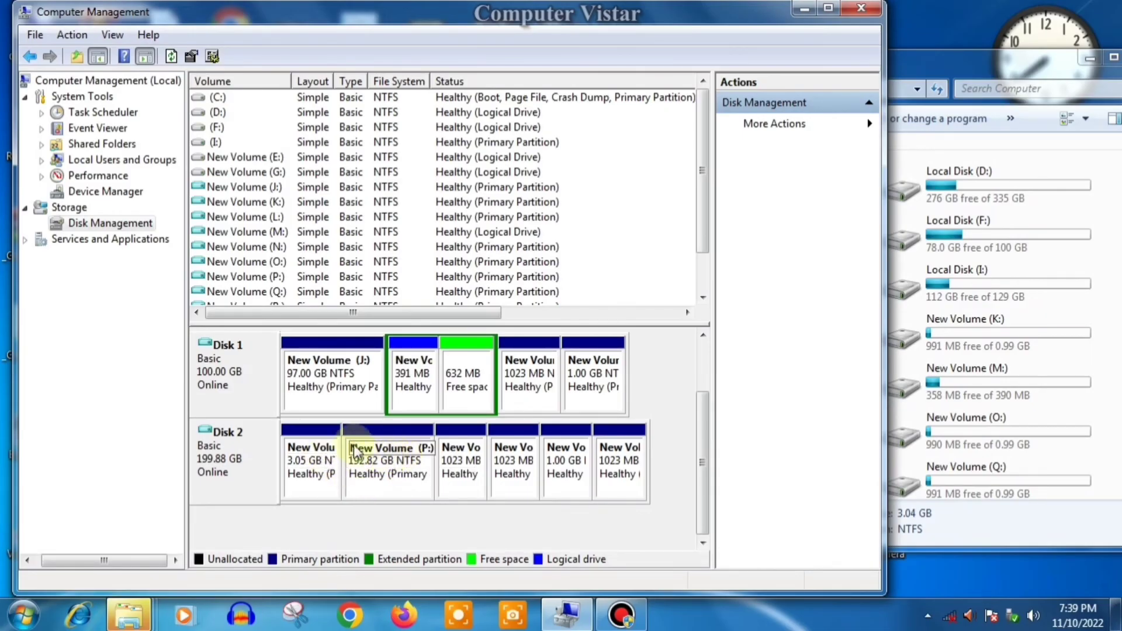
Step: Shrink the 192.82 GB volume P: on Disk 2 by 1024 MB
{"action": "left_click", "coordinate": [395, 448]}
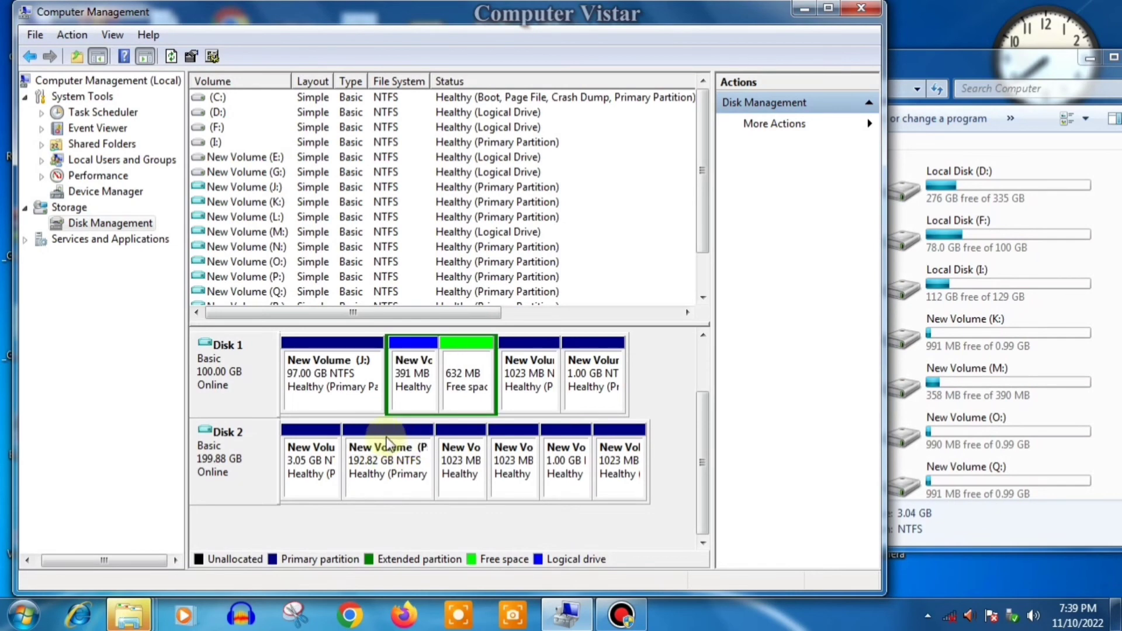
{"action": "right_click", "coordinate": [387, 454]}
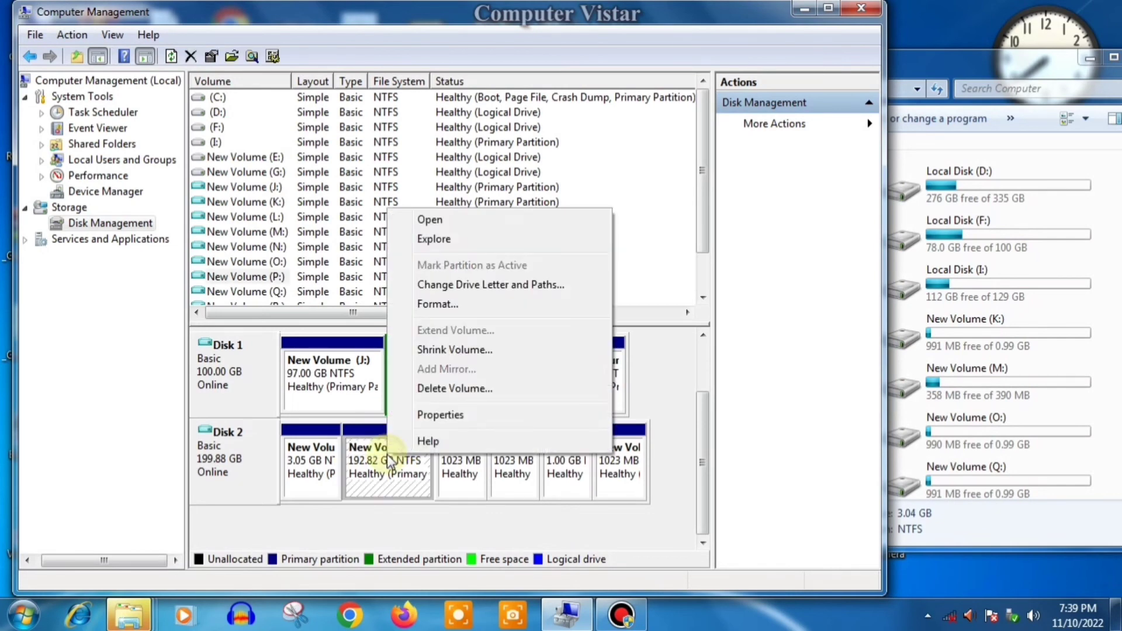
{"action": "left_click", "coordinate": [462, 349]}
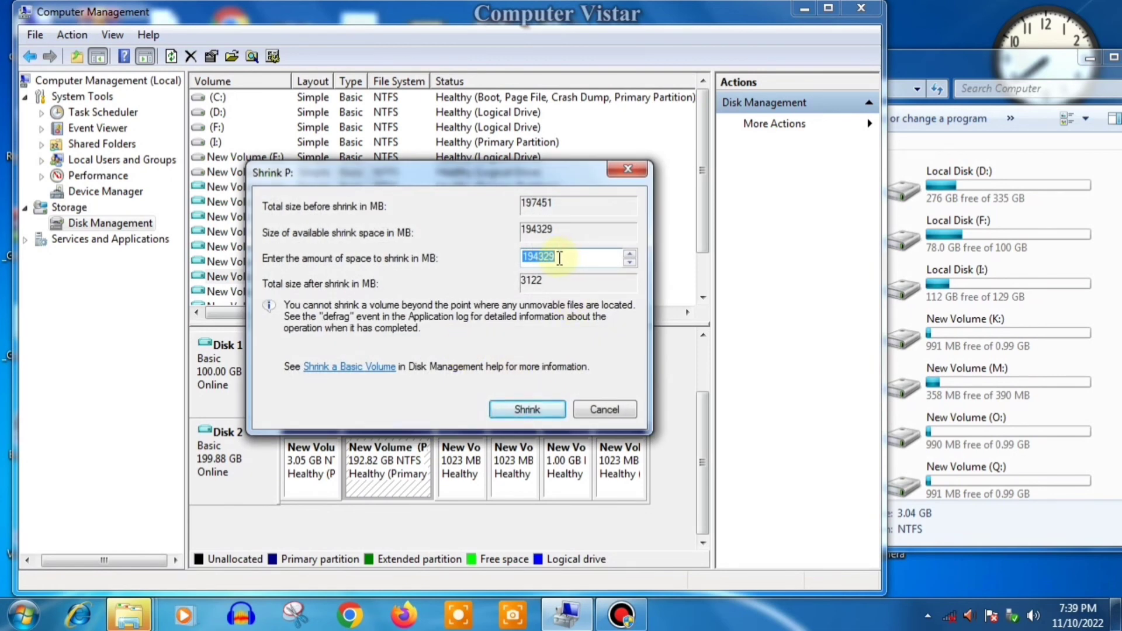
{"action": "type", "text": "1024"}
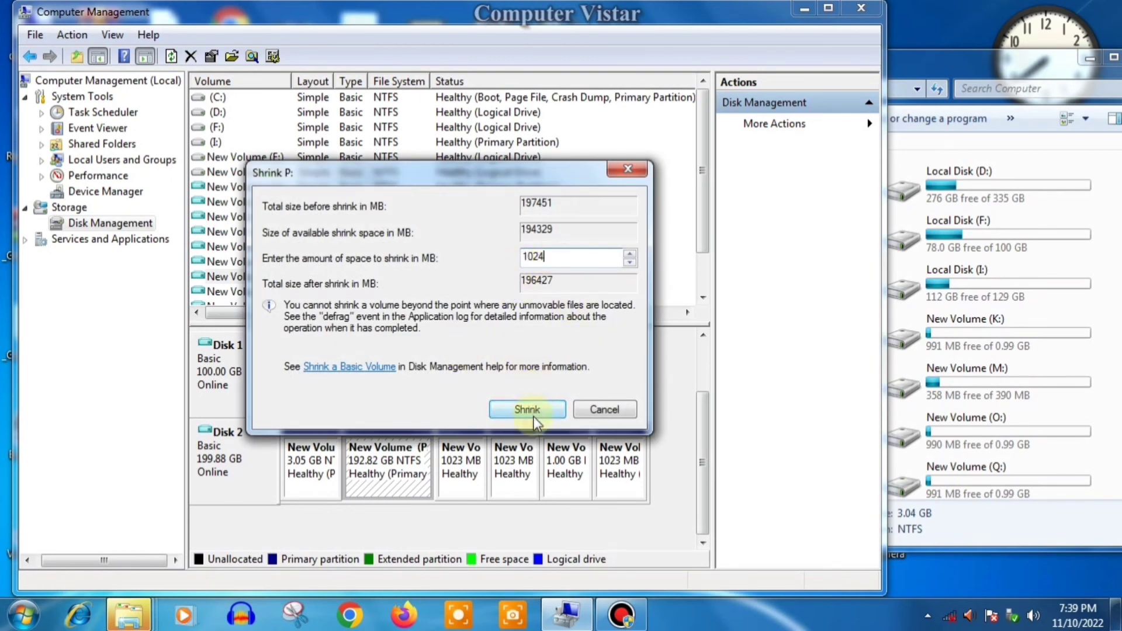
{"action": "left_click", "coordinate": [526, 409]}
Step: Create a 1023 MB quick-formatted NTFS simple volume with drive letter T in the unallocated space beside volume P: on Disk 2
{"action": "left_click", "coordinate": [438, 450]}
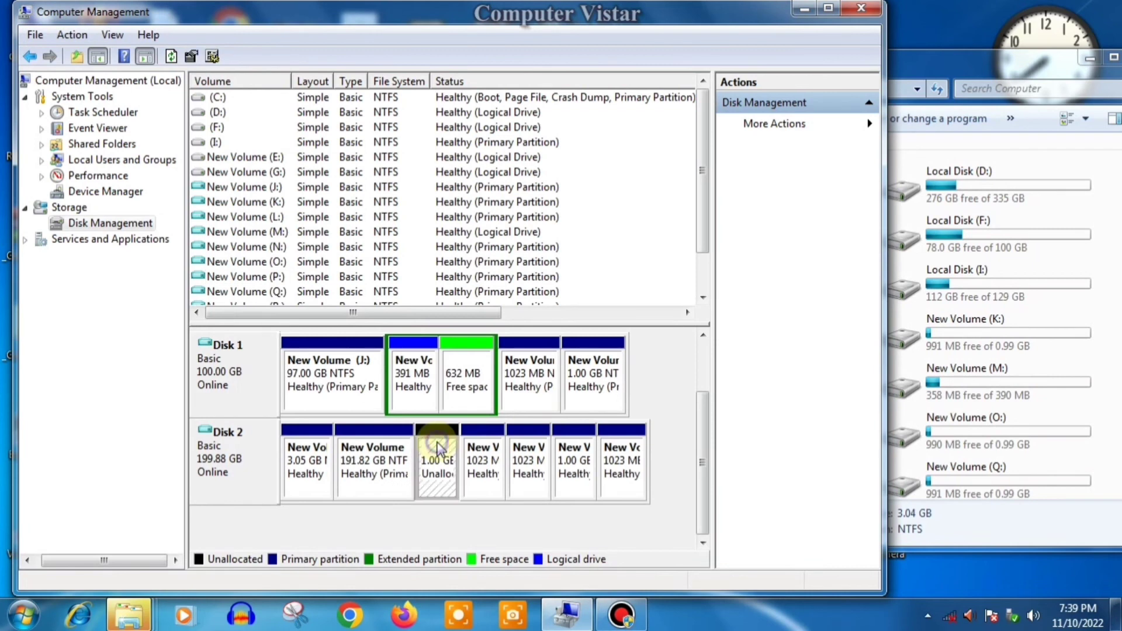
{"action": "right_click", "coordinate": [438, 451]}
{"action": "left_click", "coordinate": [501, 454]}
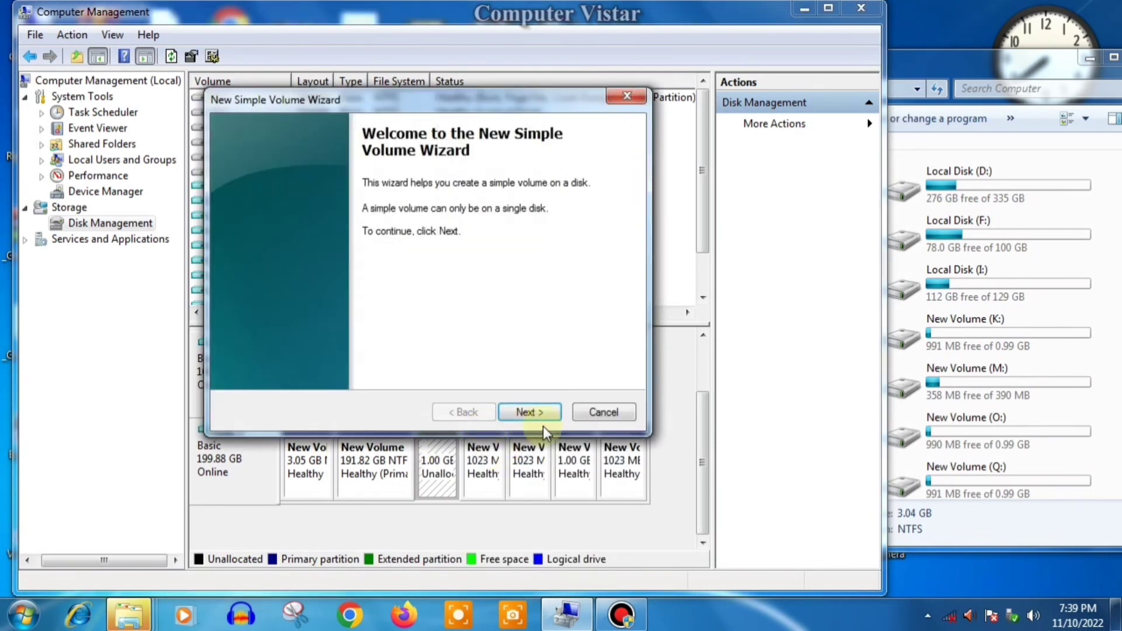
{"action": "left_click", "coordinate": [529, 412]}
{"action": "left_click", "coordinate": [529, 412]}
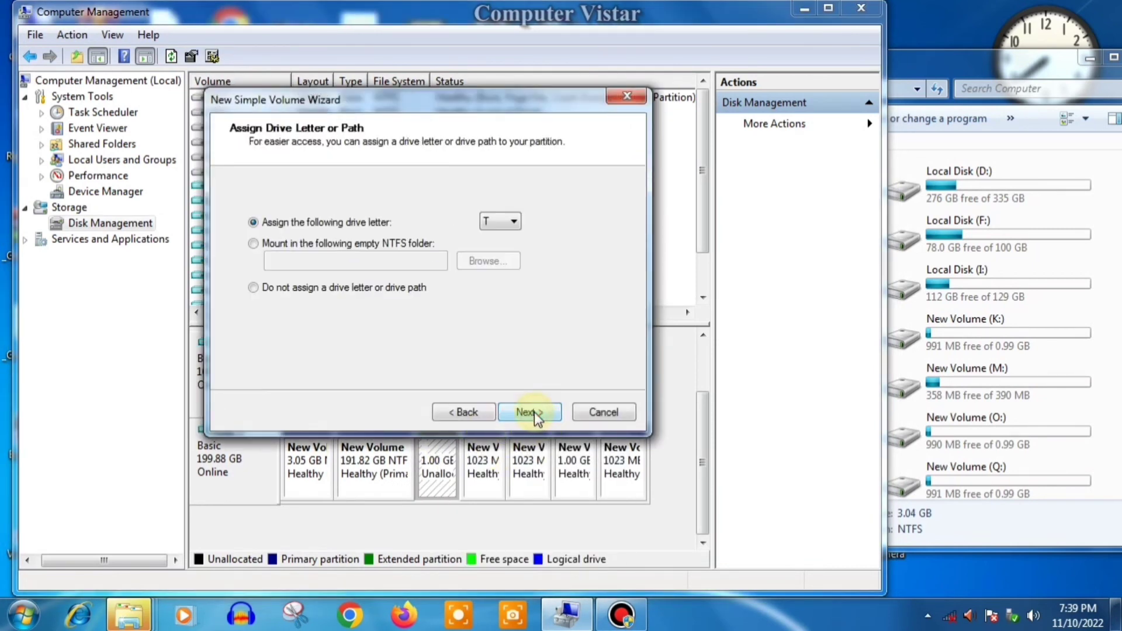
{"action": "left_click", "coordinate": [529, 412]}
{"action": "left_click", "coordinate": [529, 412]}
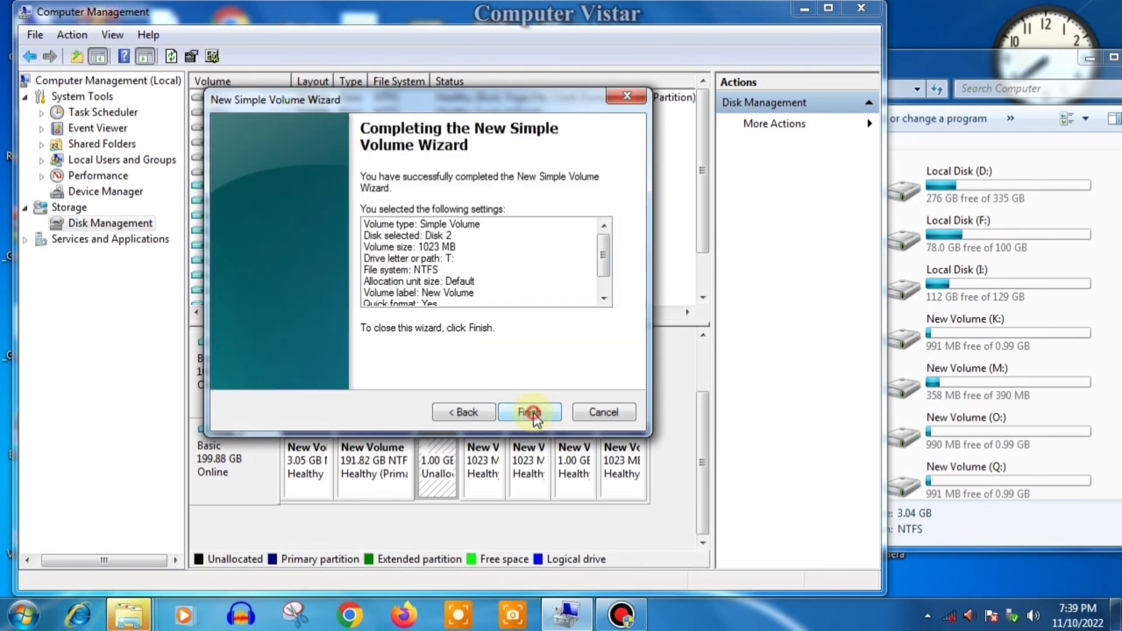
{"action": "left_click", "coordinate": [529, 412]}
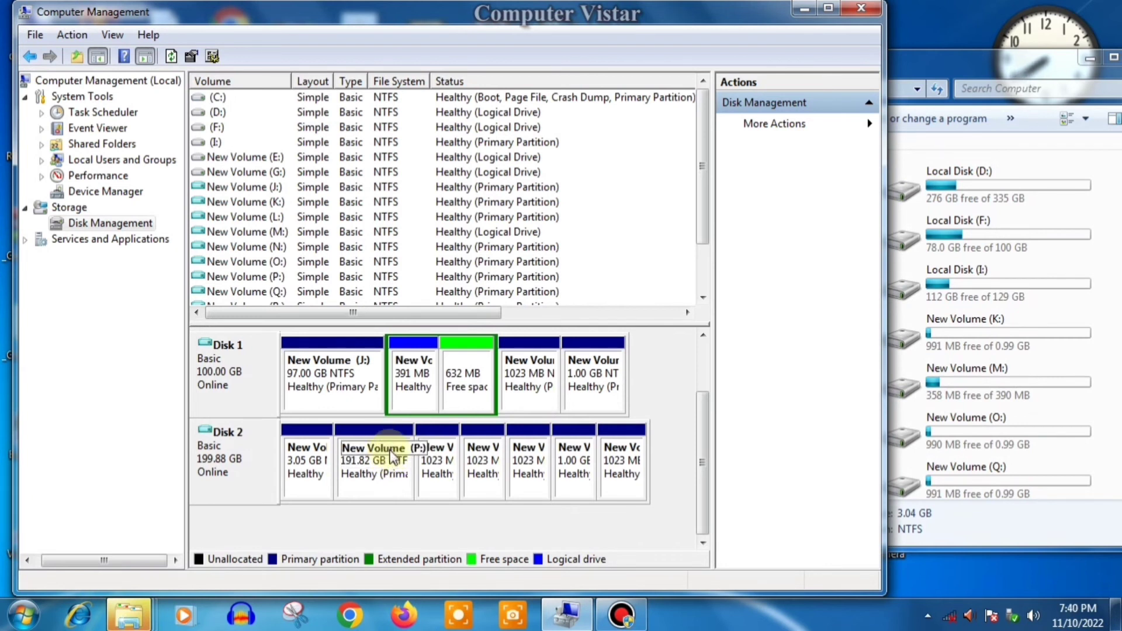
Step: Shrink the 191.82 GB volume P: on Disk 2 by 91000 MB
{"action": "left_click", "coordinate": [384, 458]}
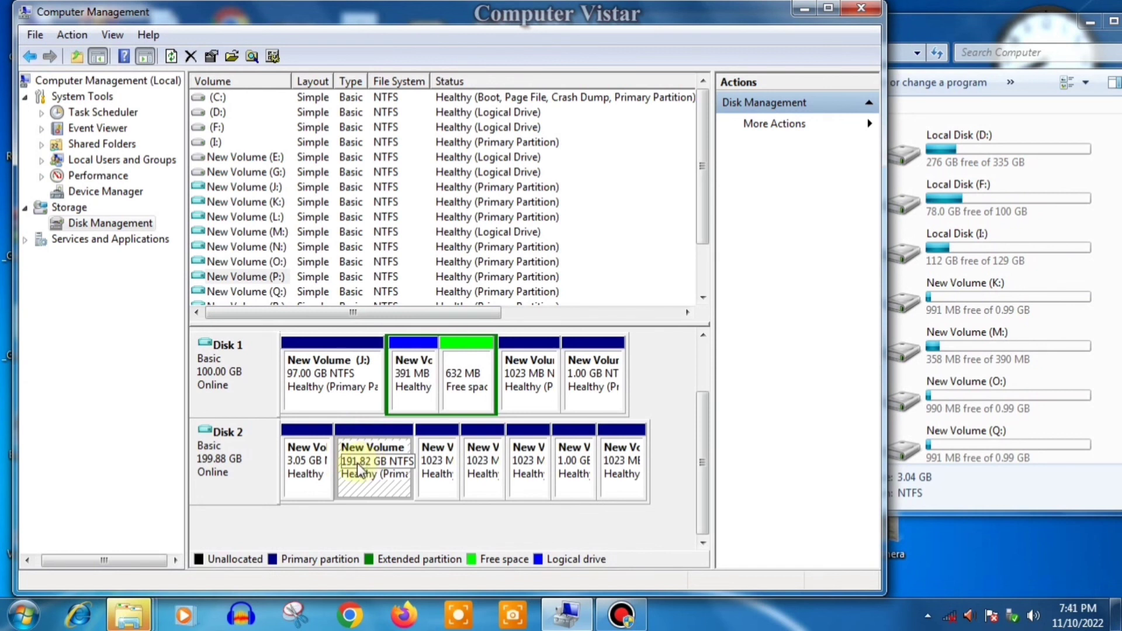
{"action": "right_click", "coordinate": [357, 464]}
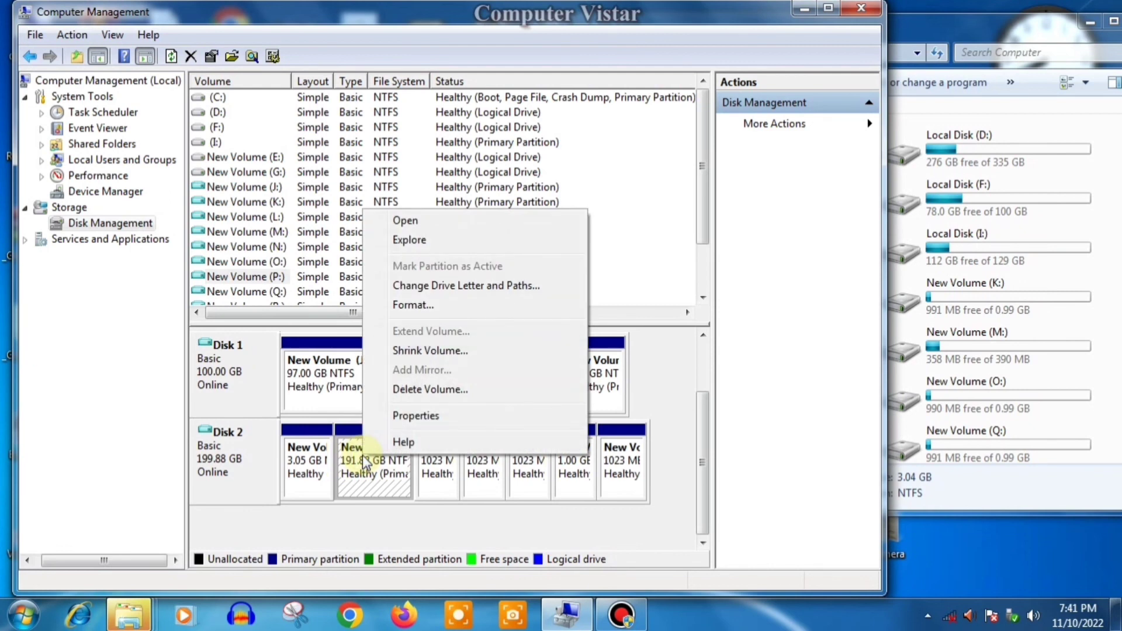
{"action": "left_click", "coordinate": [422, 352]}
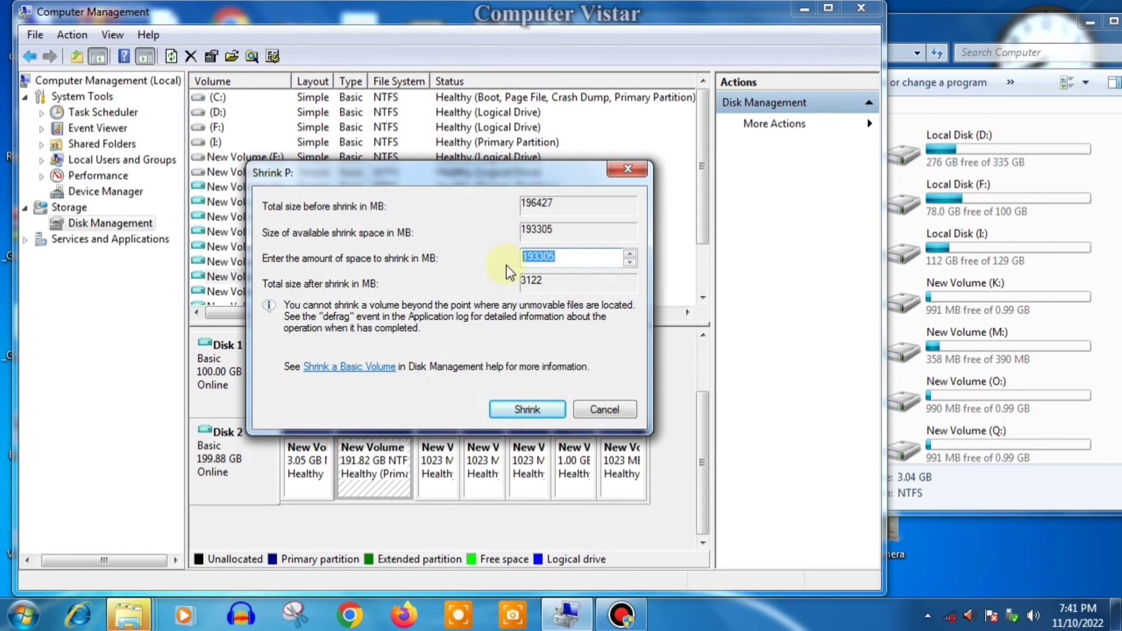
{"action": "type", "text": "91000"}
{"action": "left_click", "coordinate": [525, 409]}
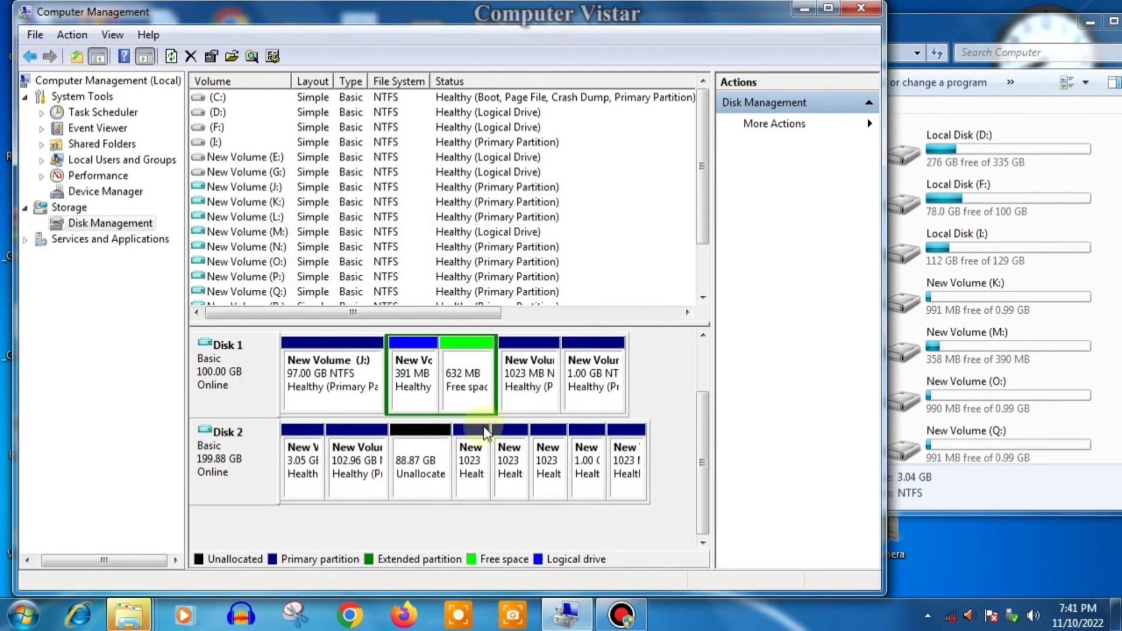
Step: Create a 90999 MB quick-formatted NTFS simple volume with drive letter U in the 88.87 GB unallocated space on Disk 2
{"action": "right_click", "coordinate": [422, 451]}
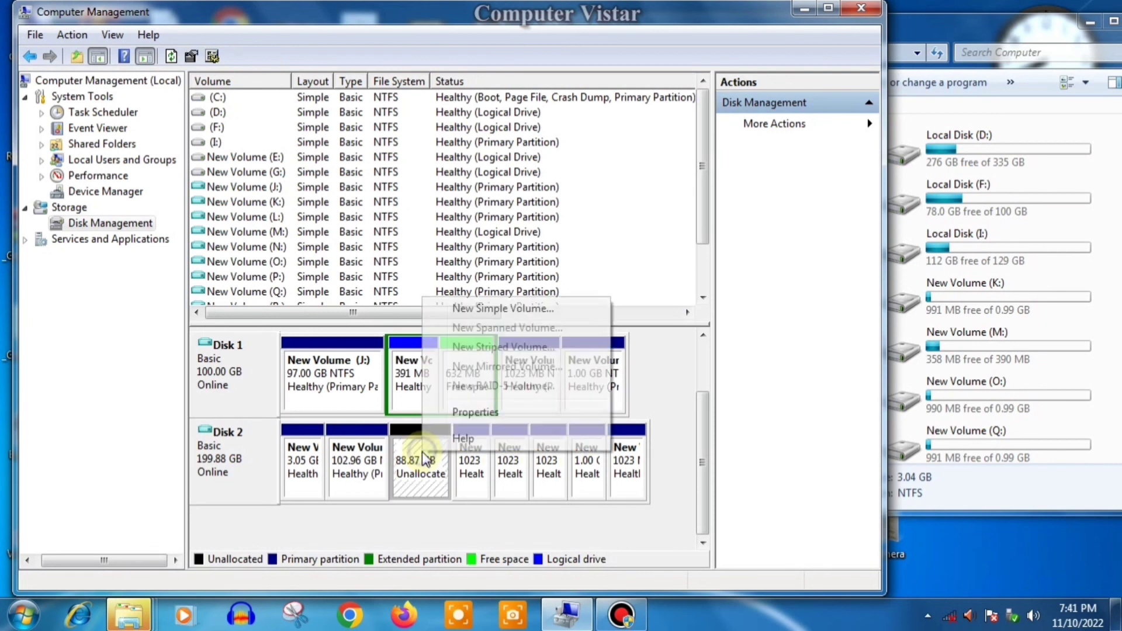
{"action": "left_click", "coordinate": [475, 308]}
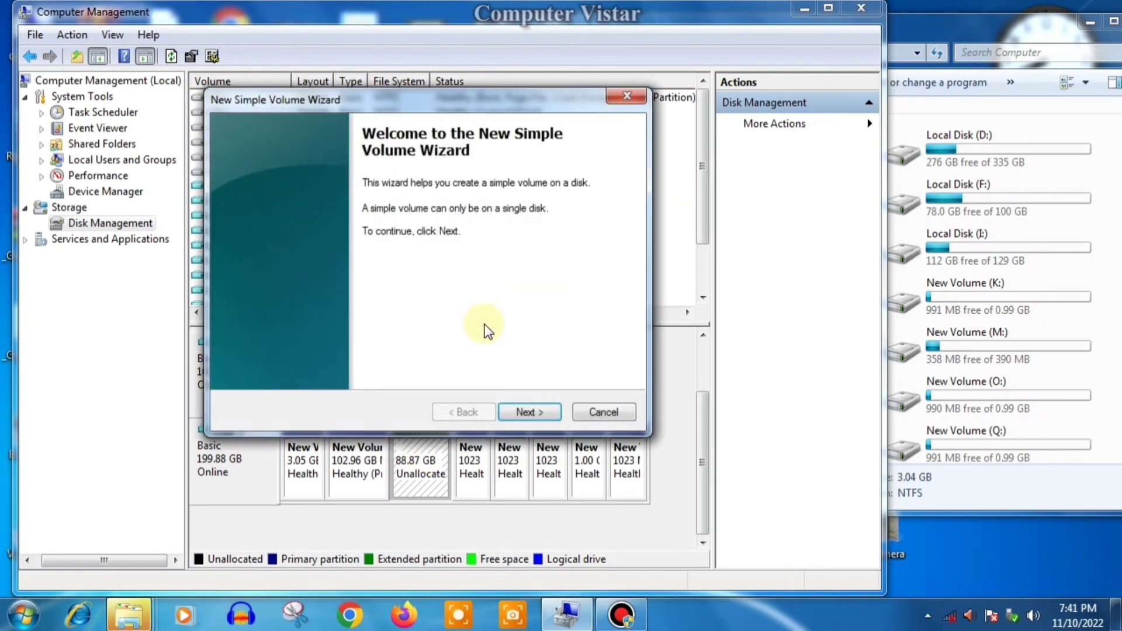
{"action": "left_click", "coordinate": [528, 412]}
{"action": "left_click", "coordinate": [529, 412]}
{"action": "left_click", "coordinate": [529, 412]}
{"action": "left_click", "coordinate": [529, 412]}
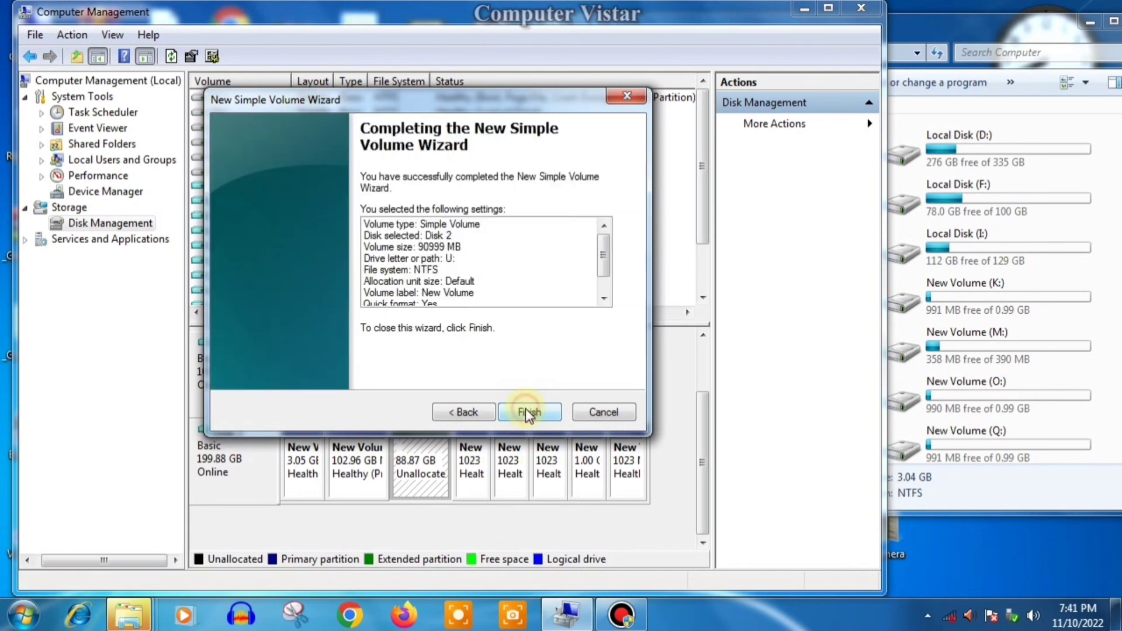
{"action": "left_click", "coordinate": [524, 412]}
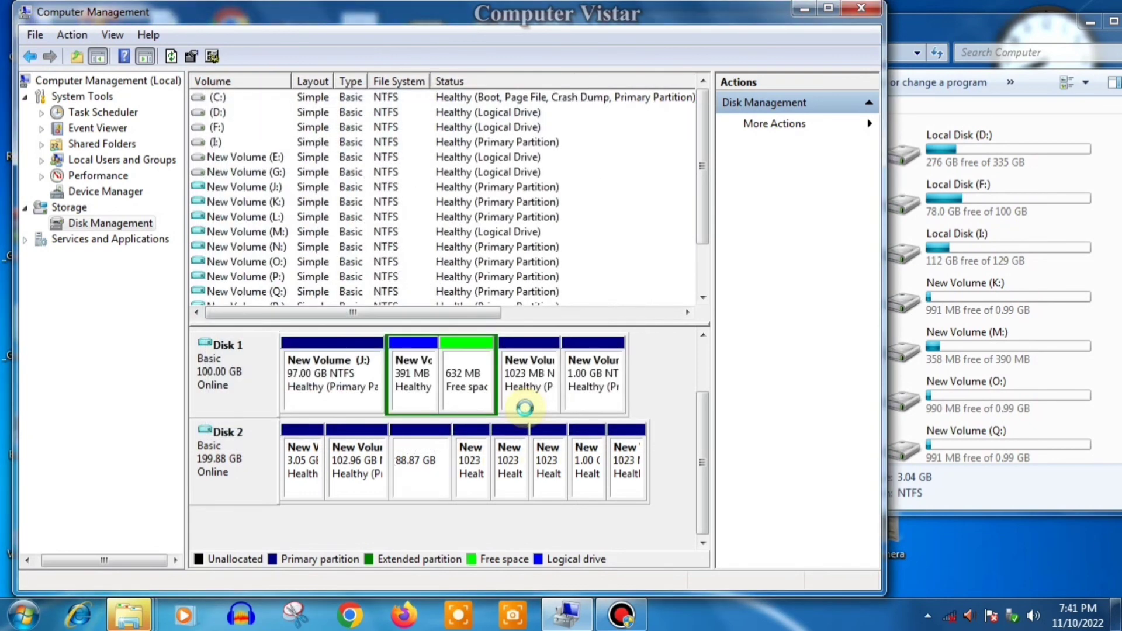